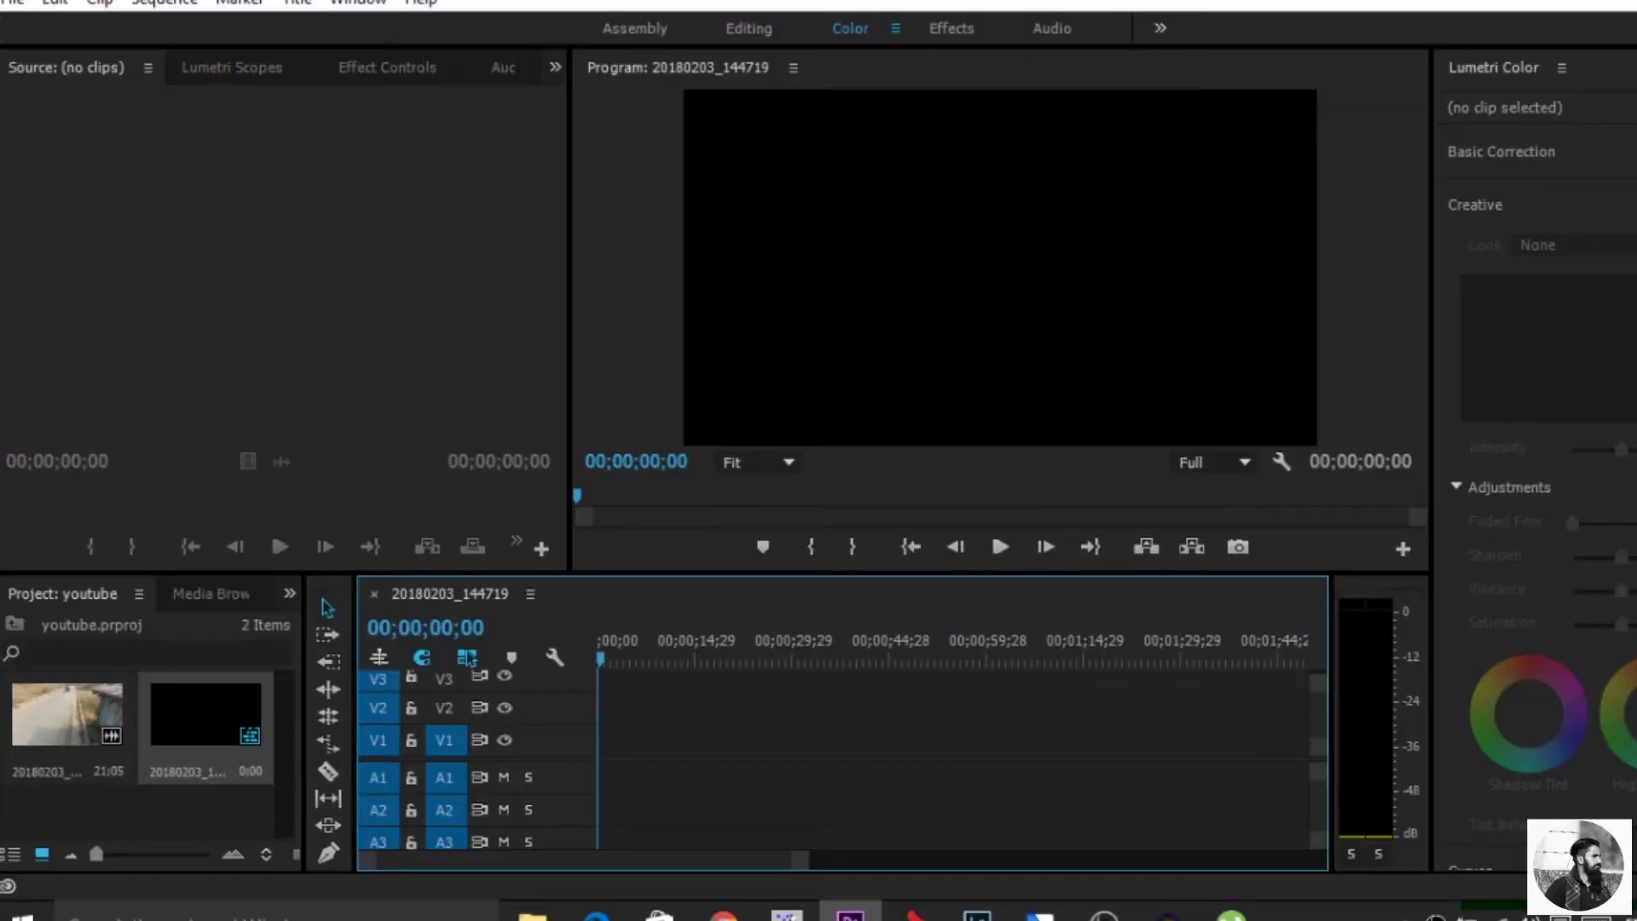
- Reinterpret the road clip's footage to assume a frame rate of 10 fps
left_click(36, 716)
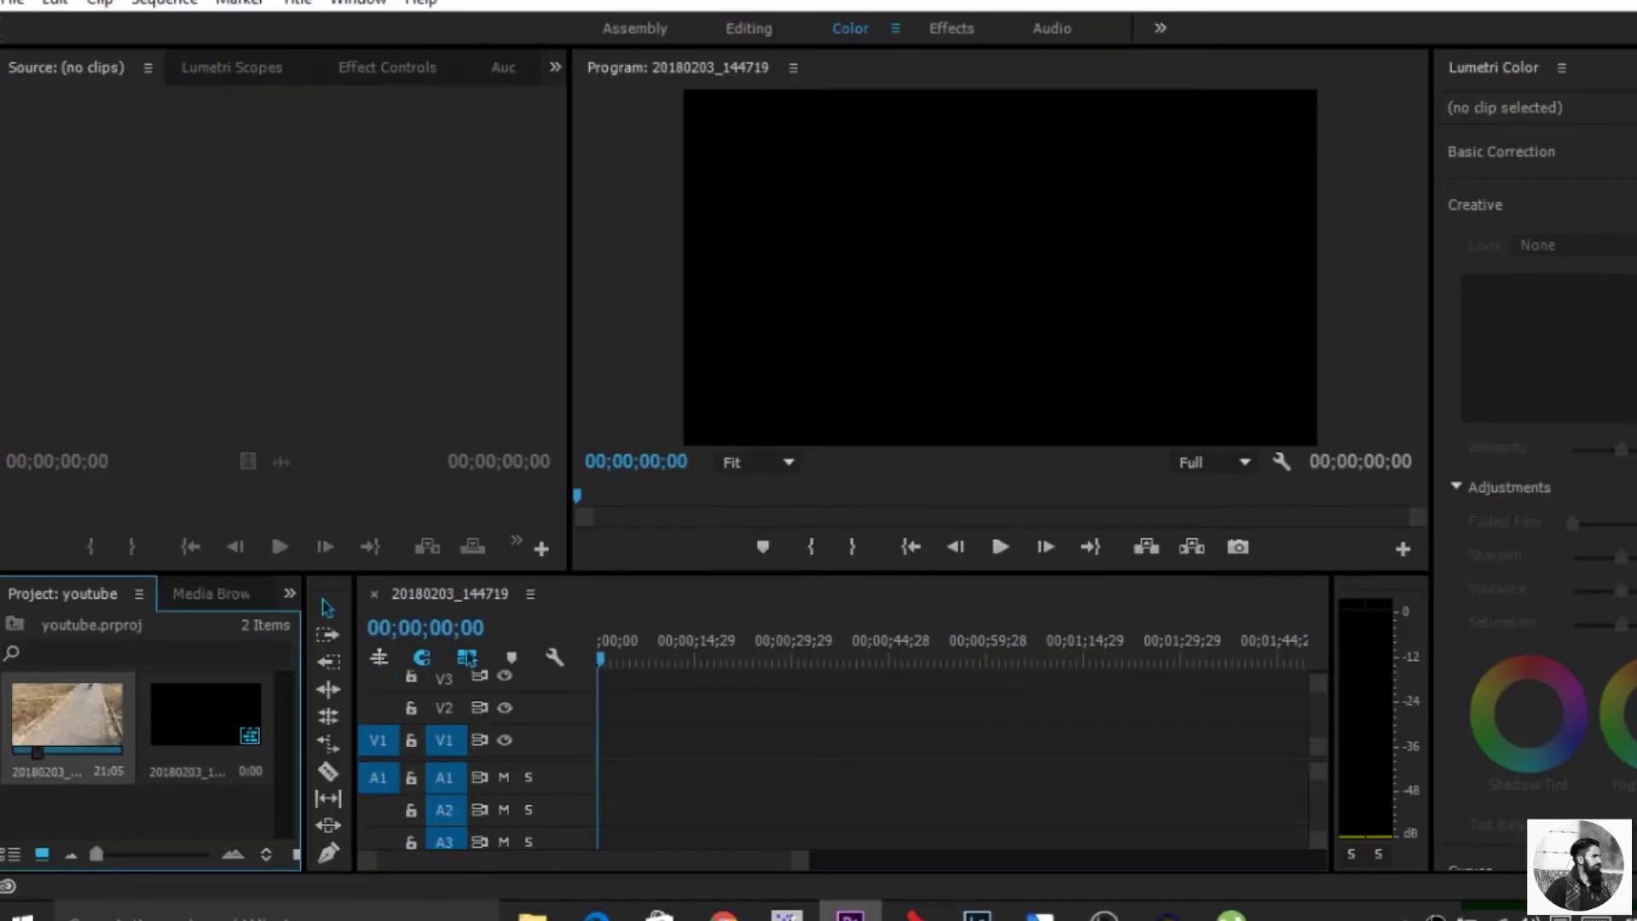
right_click(37, 725)
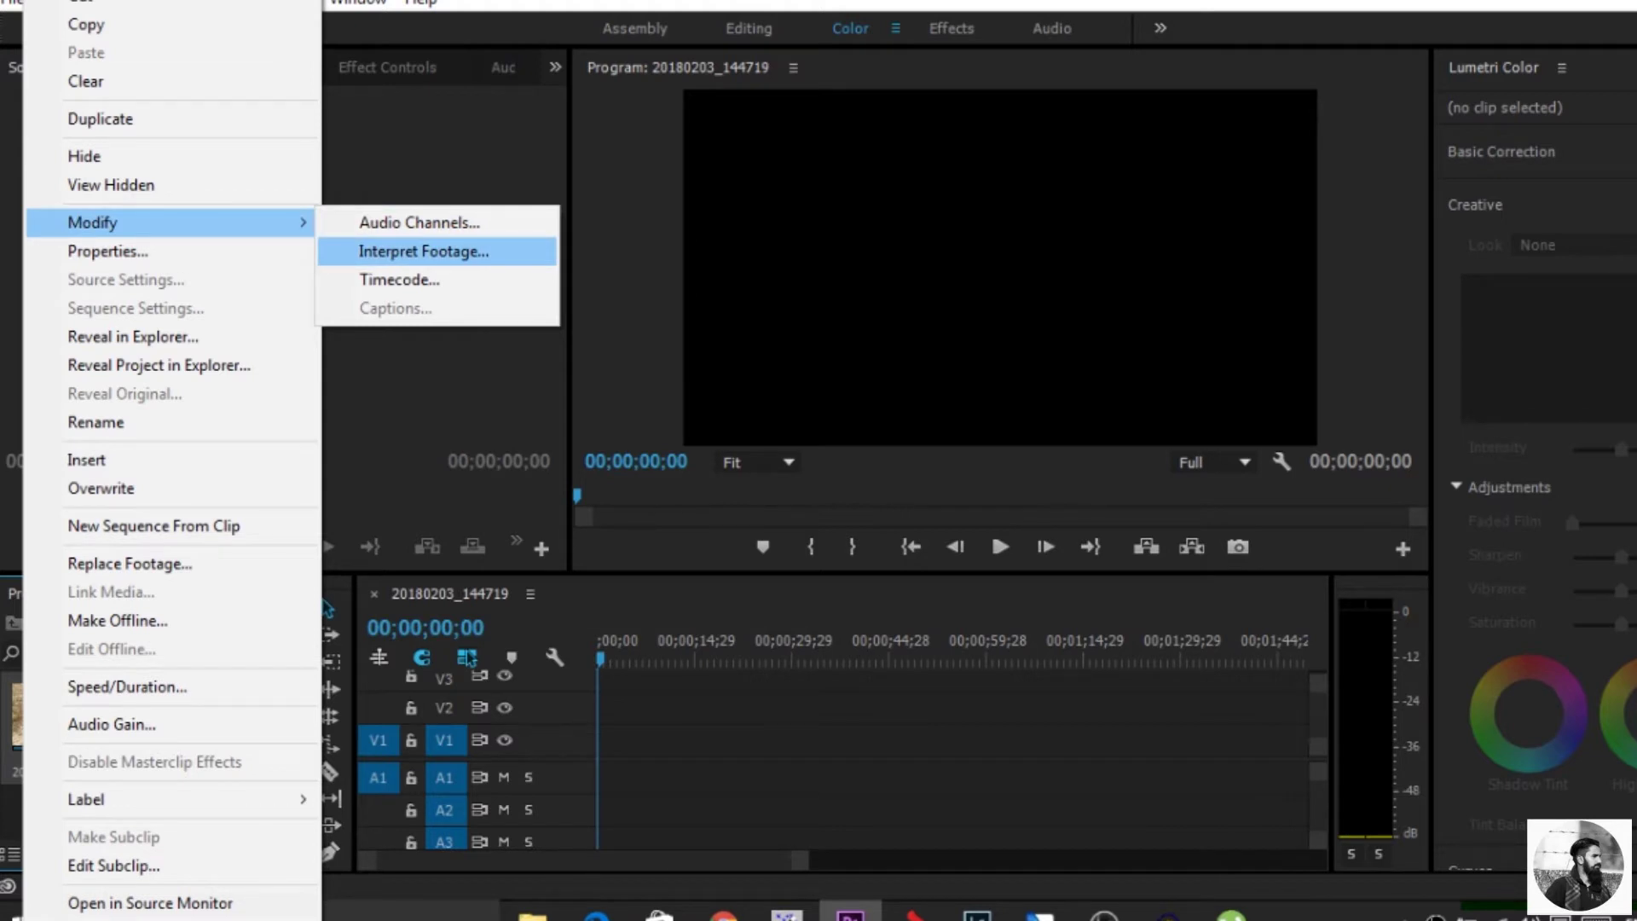
left_click(424, 250)
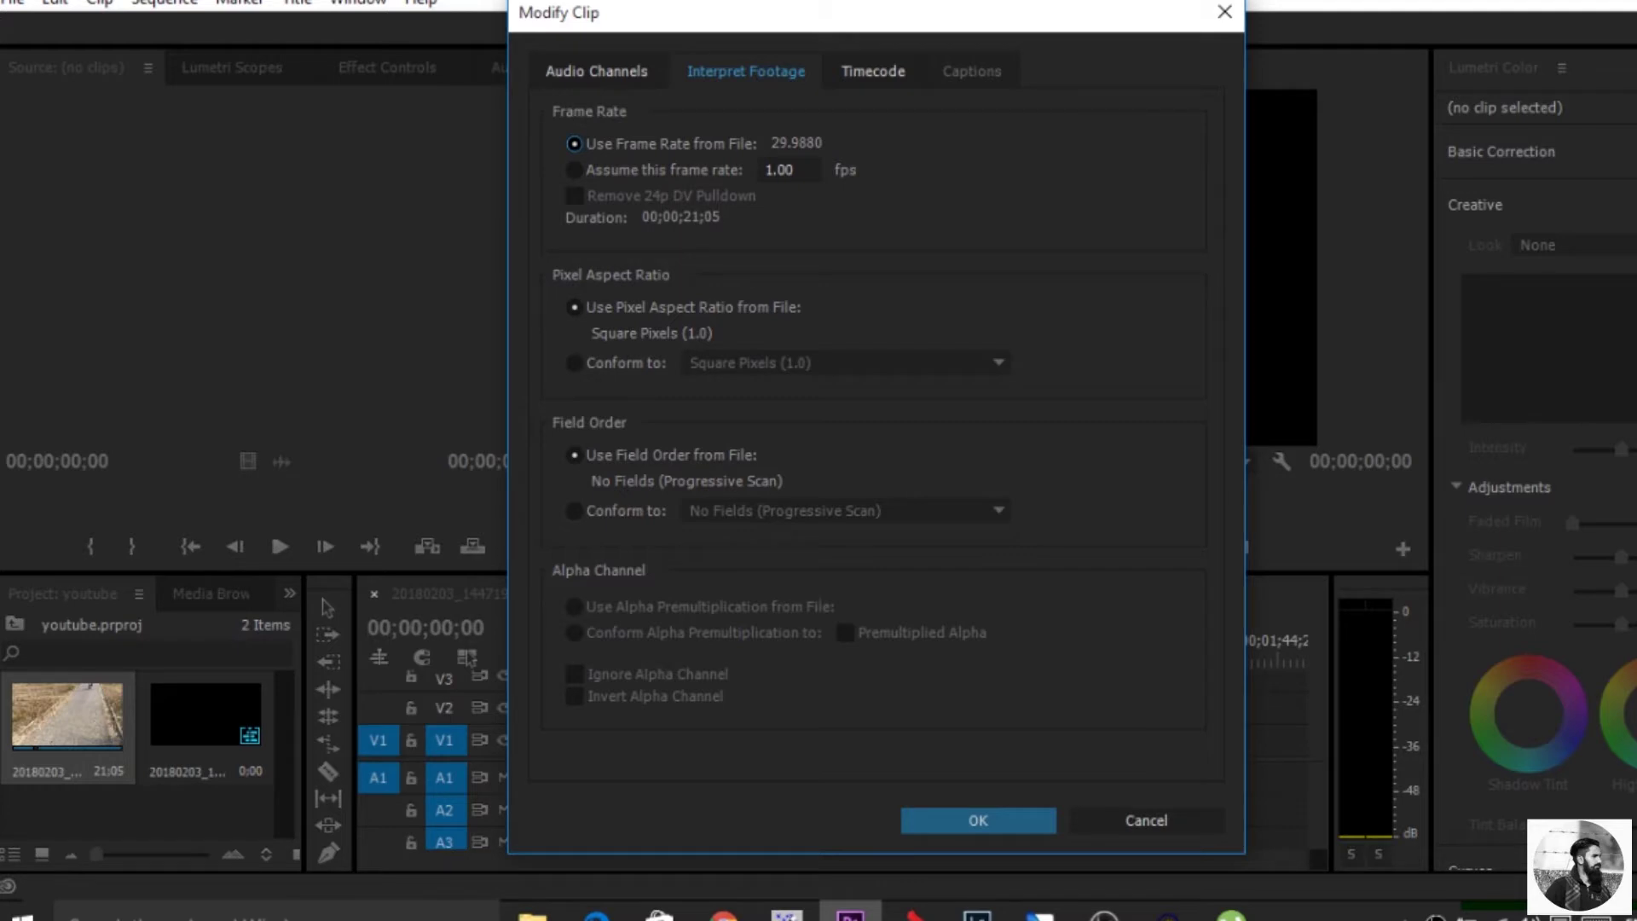
left_click(574, 170)
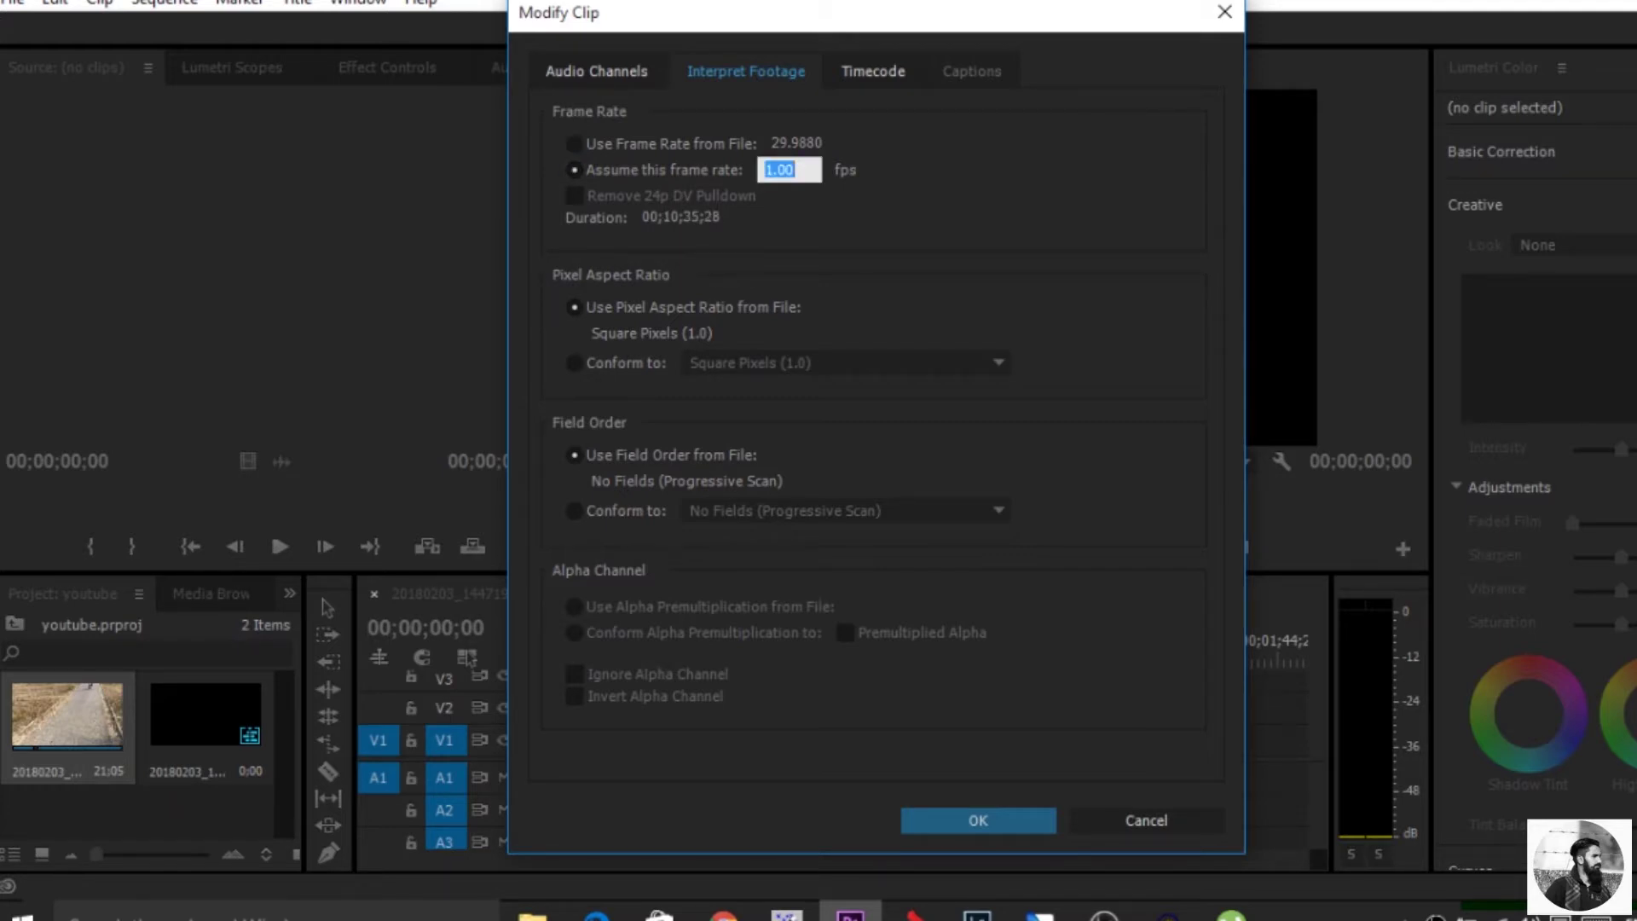
key("BackSpace")
type("10")
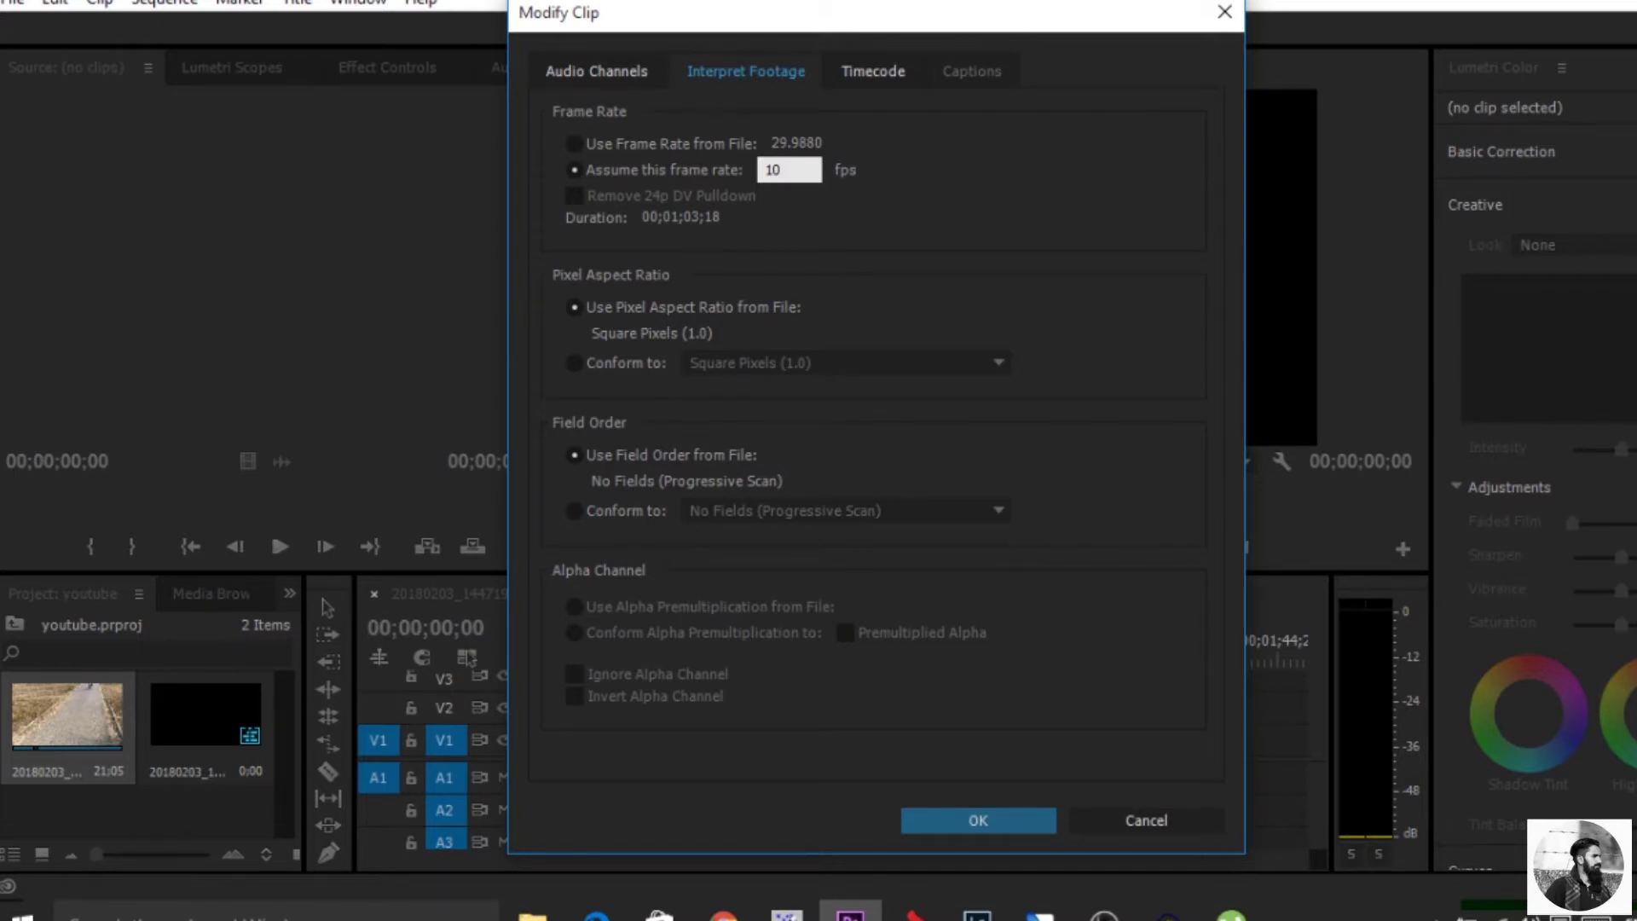
- Confirm the 10 fps interpretation and preview the slowed road clip in the Source Monitor
key("Return")
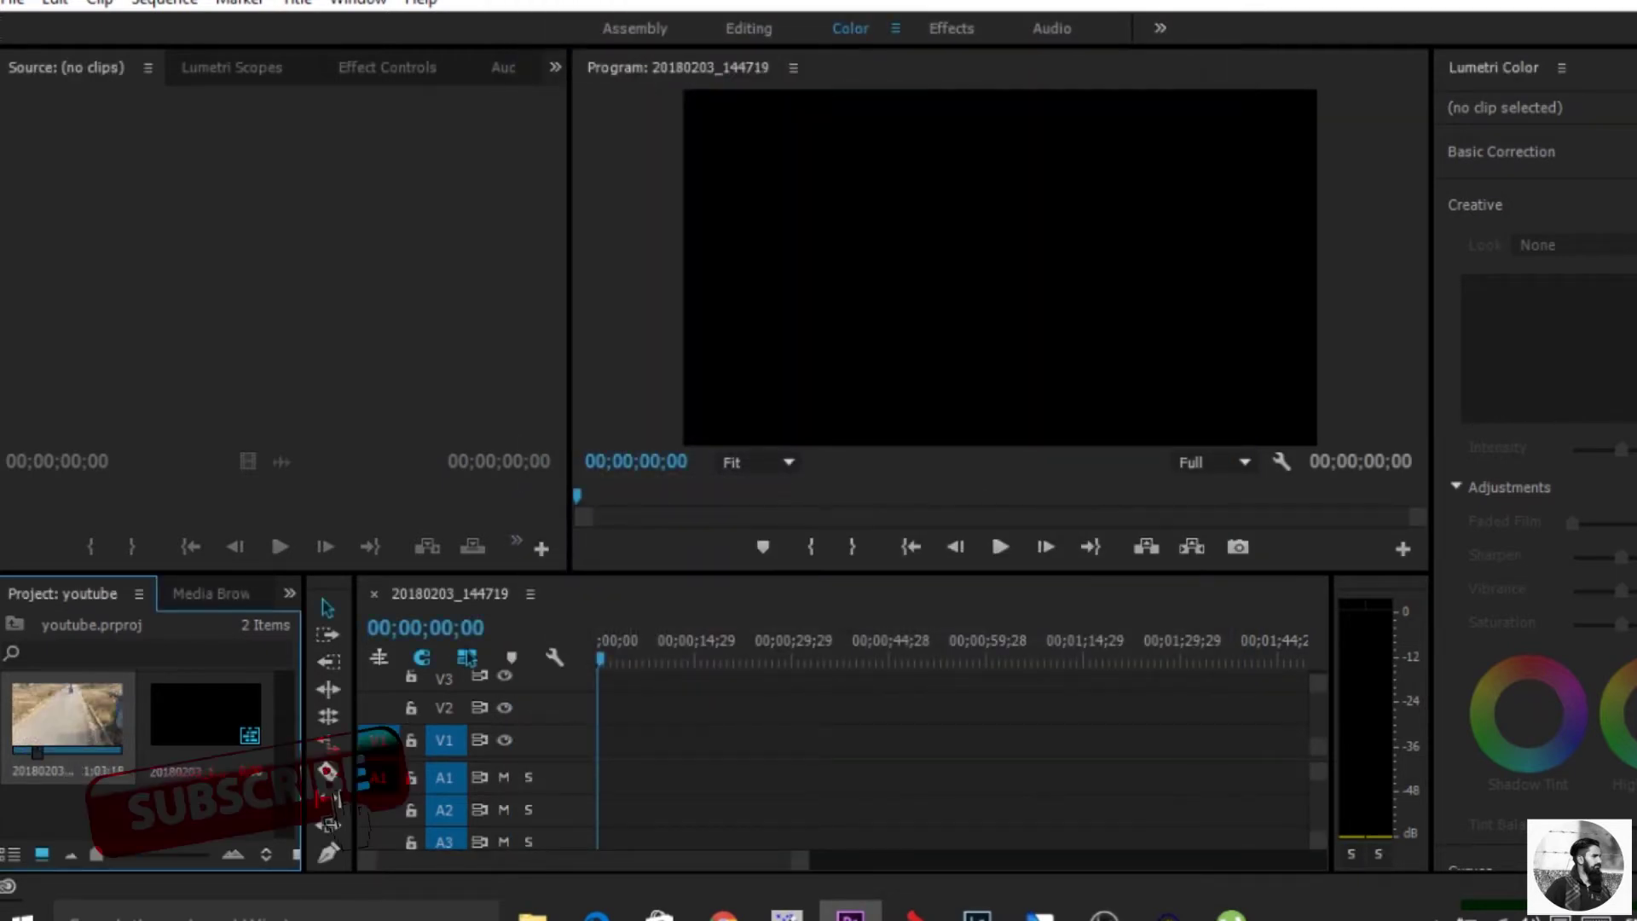
double_click(67, 716)
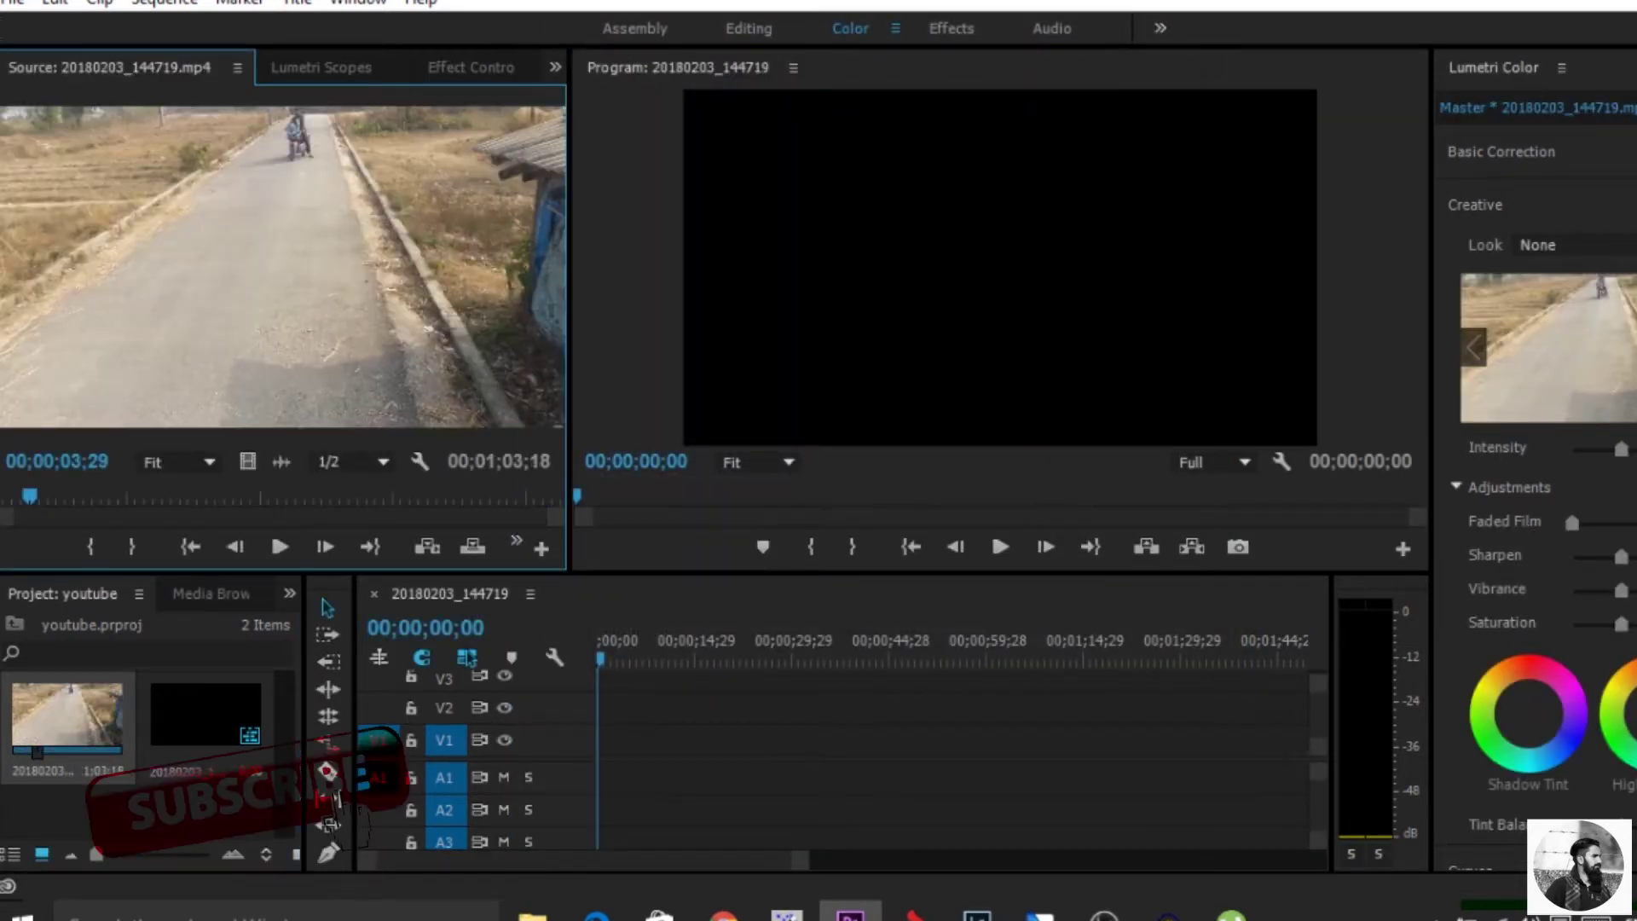
left_click(279, 546)
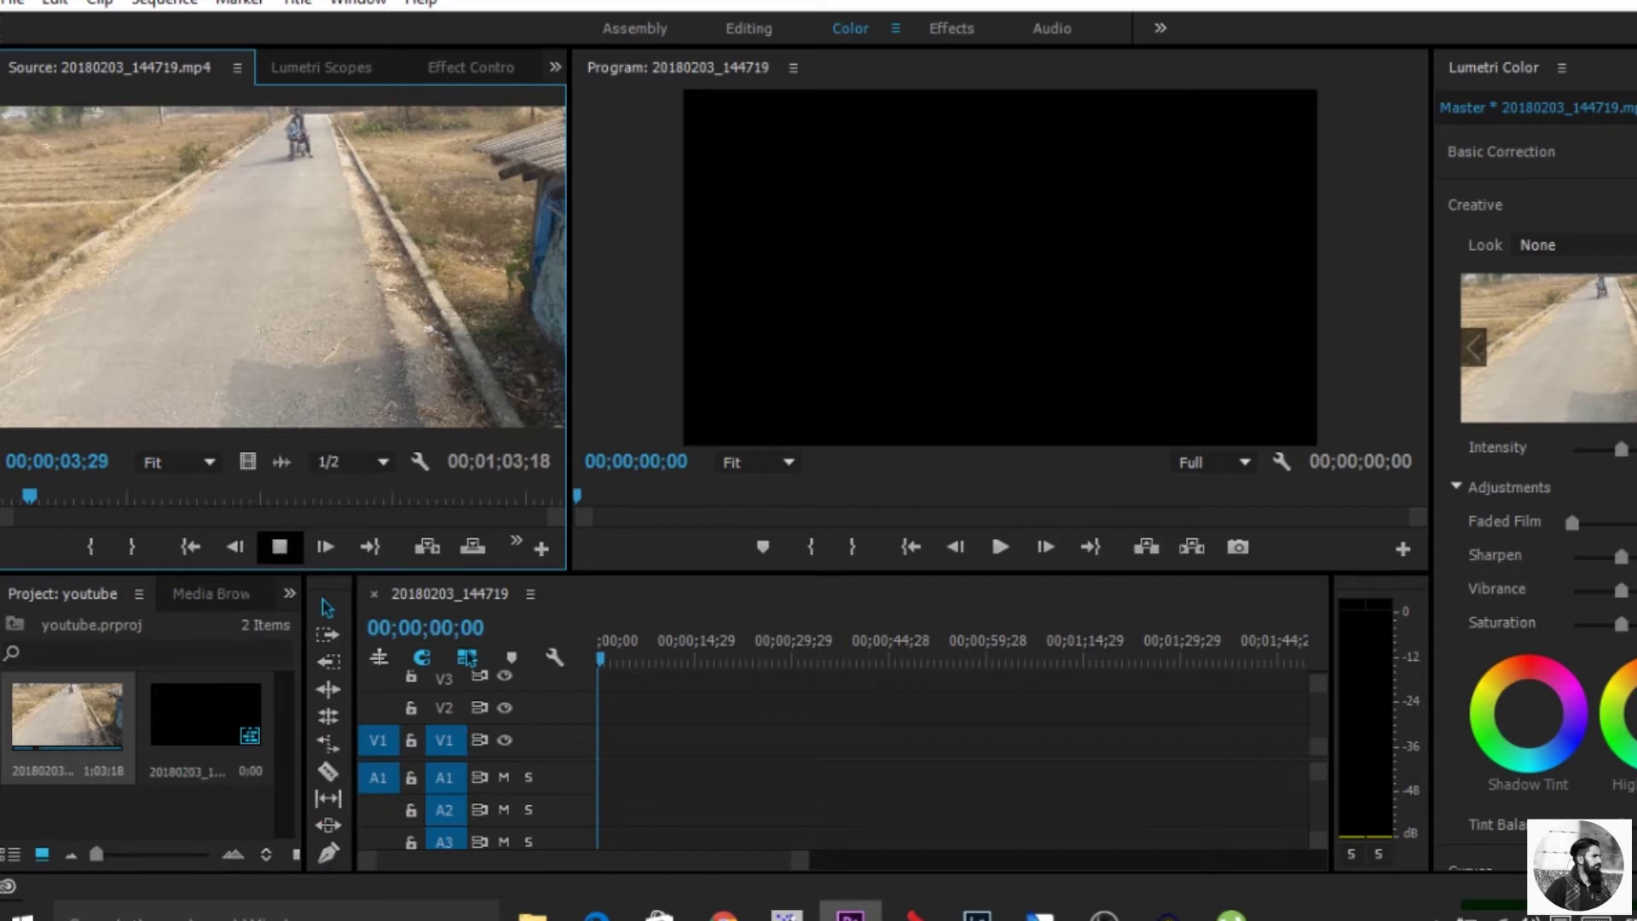
key("space")
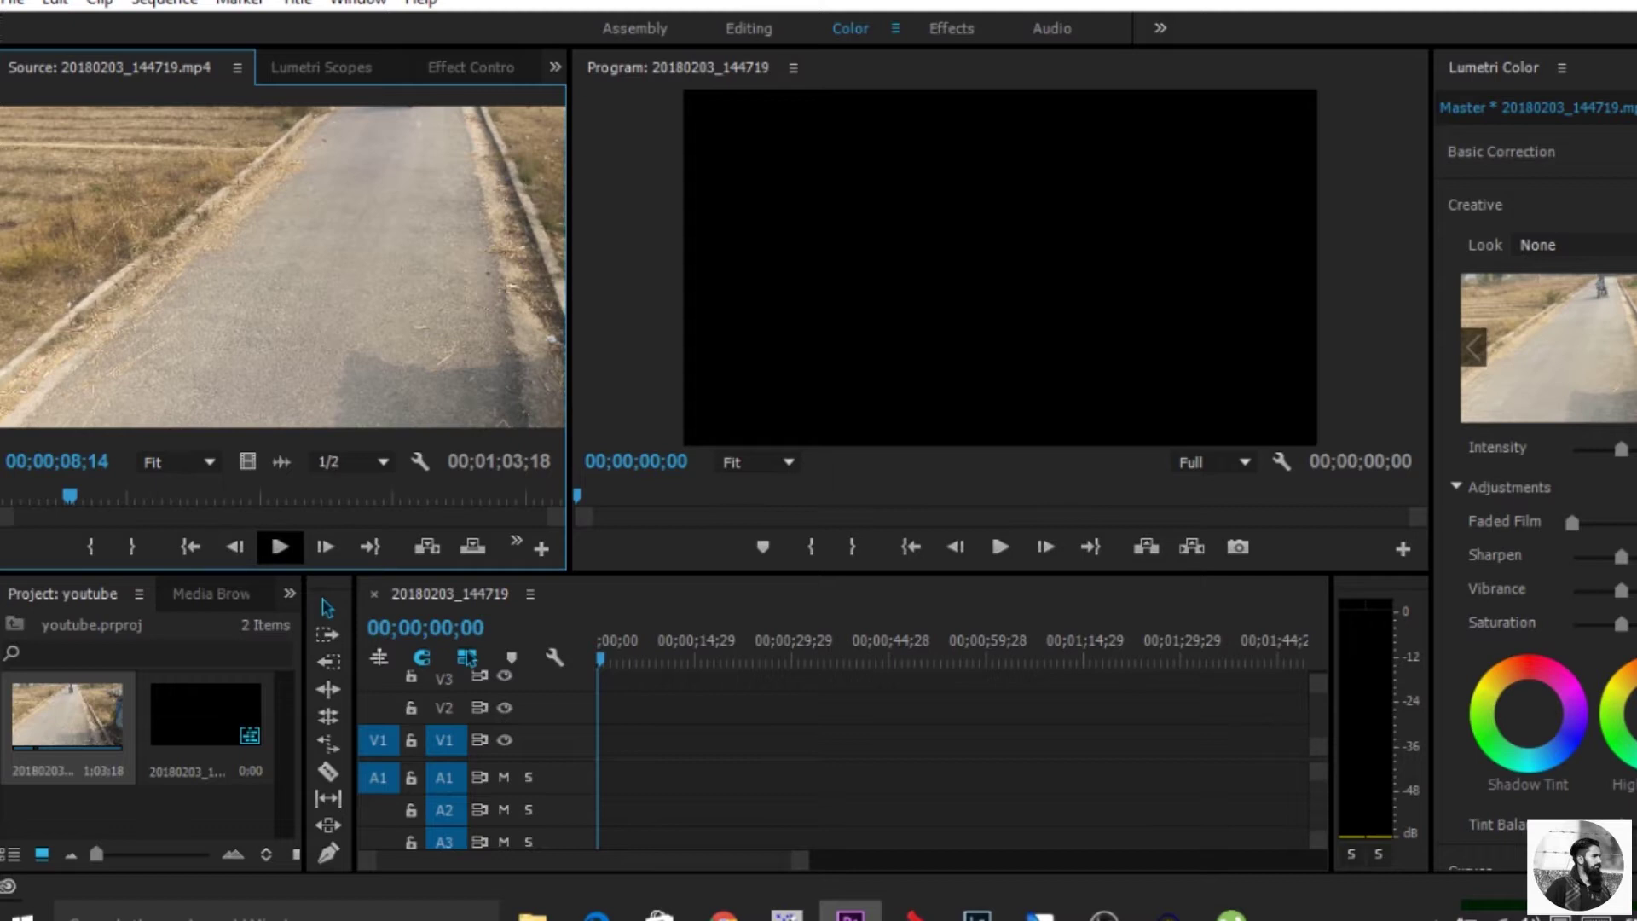
key("space")
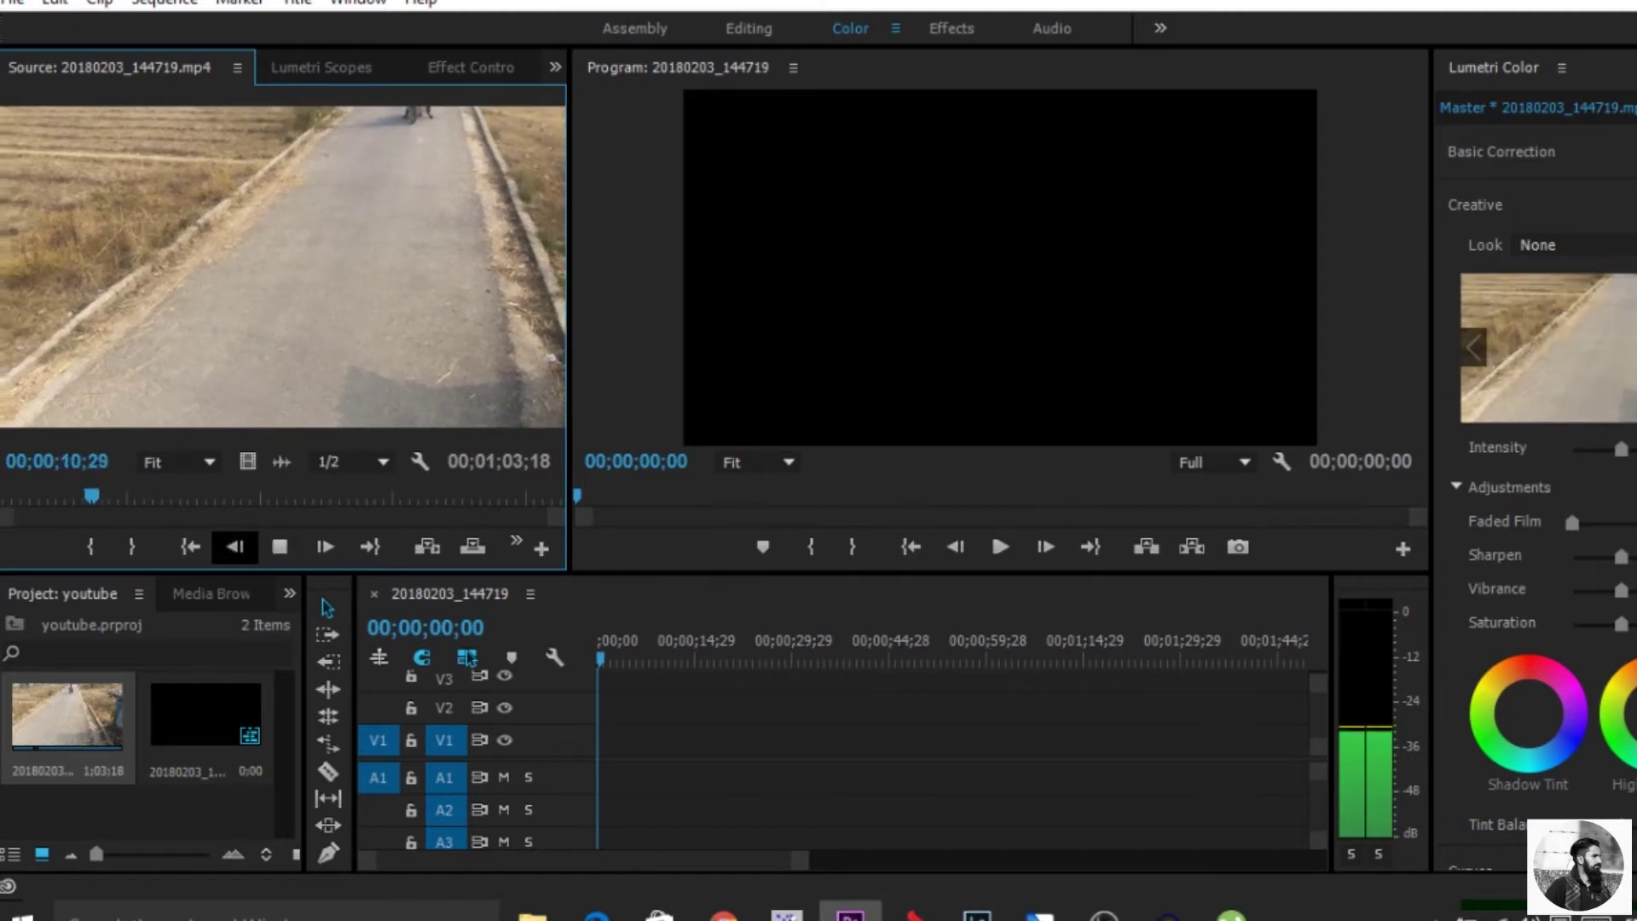
key("space")
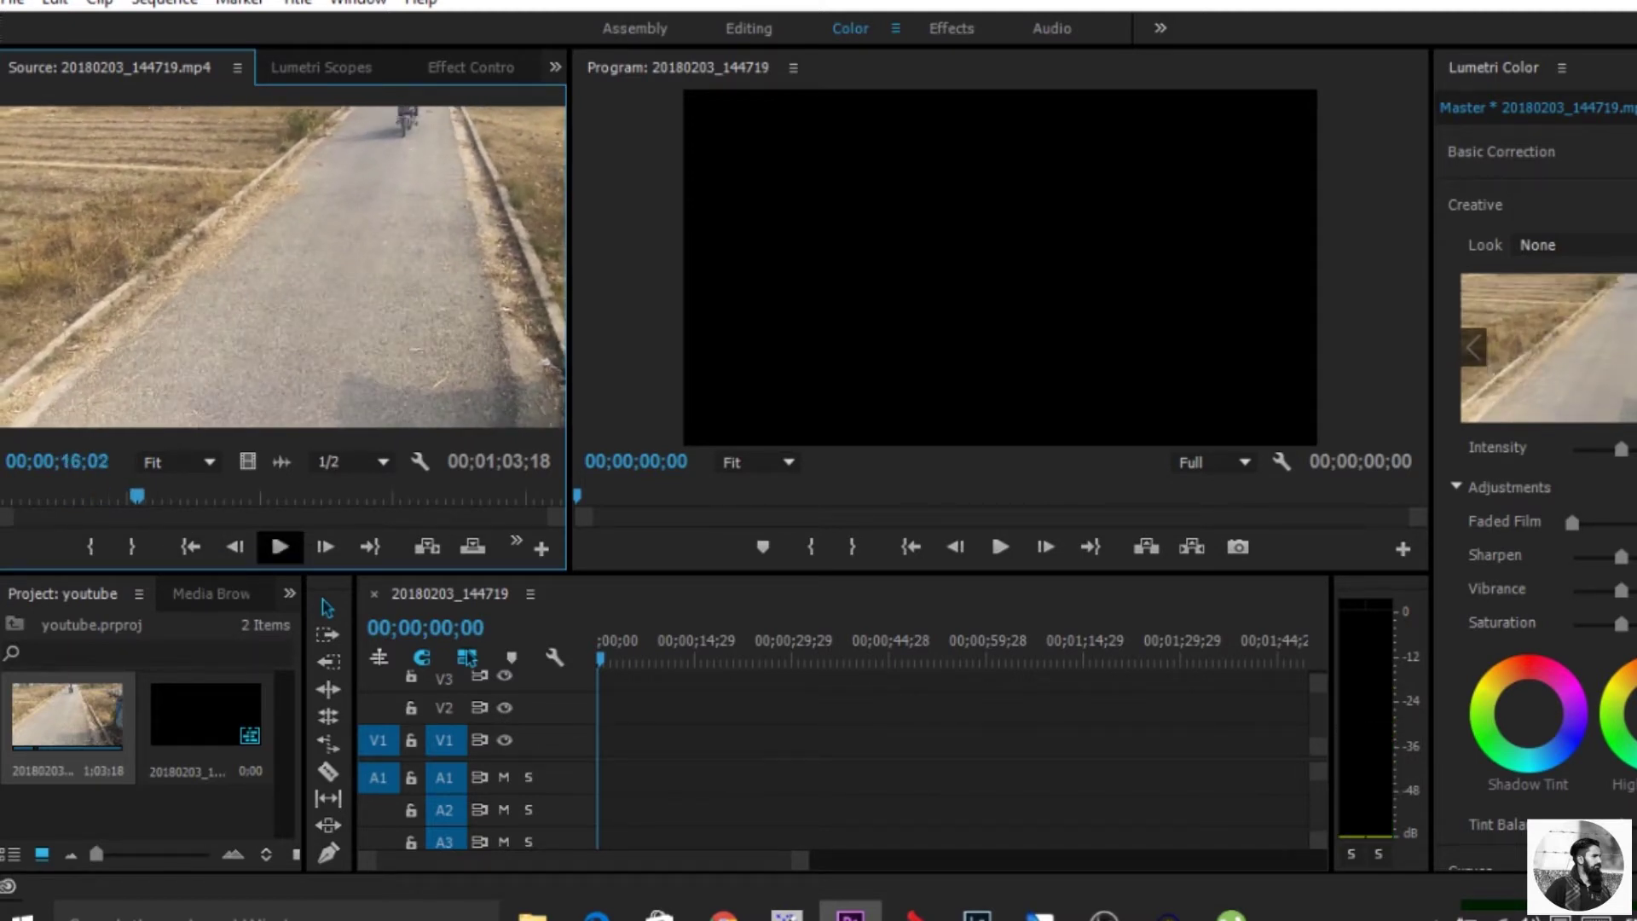
key("space")
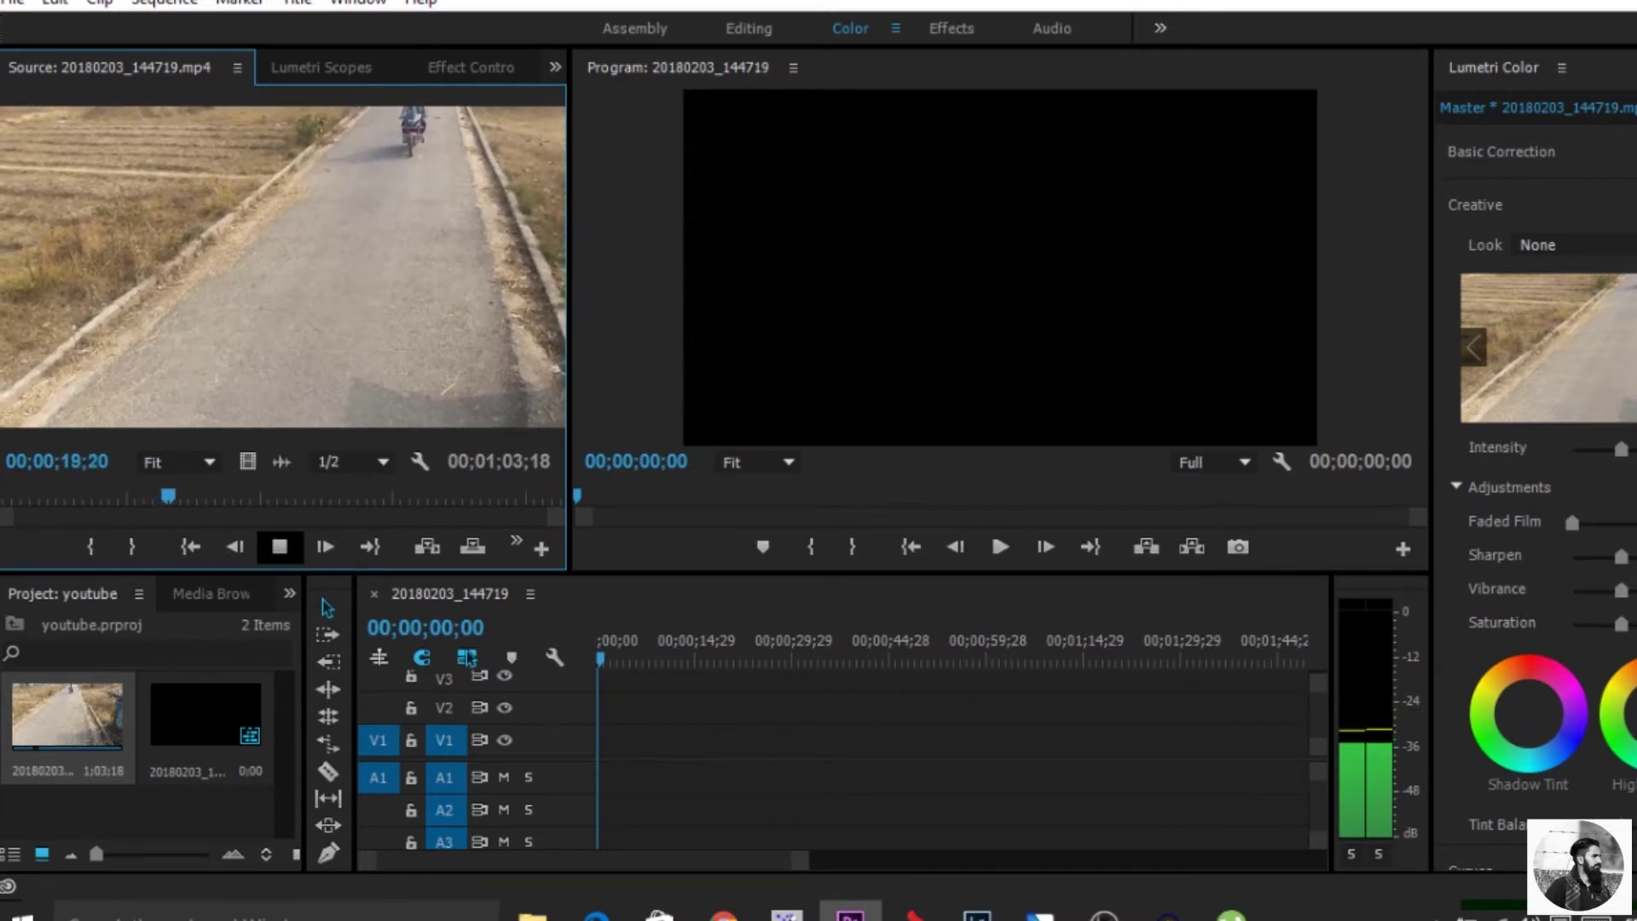
- Drop the road clip at the start of V1 keeping existing sequence settings, then play and zoom in
left_click_drag(281, 265, 750, 741)
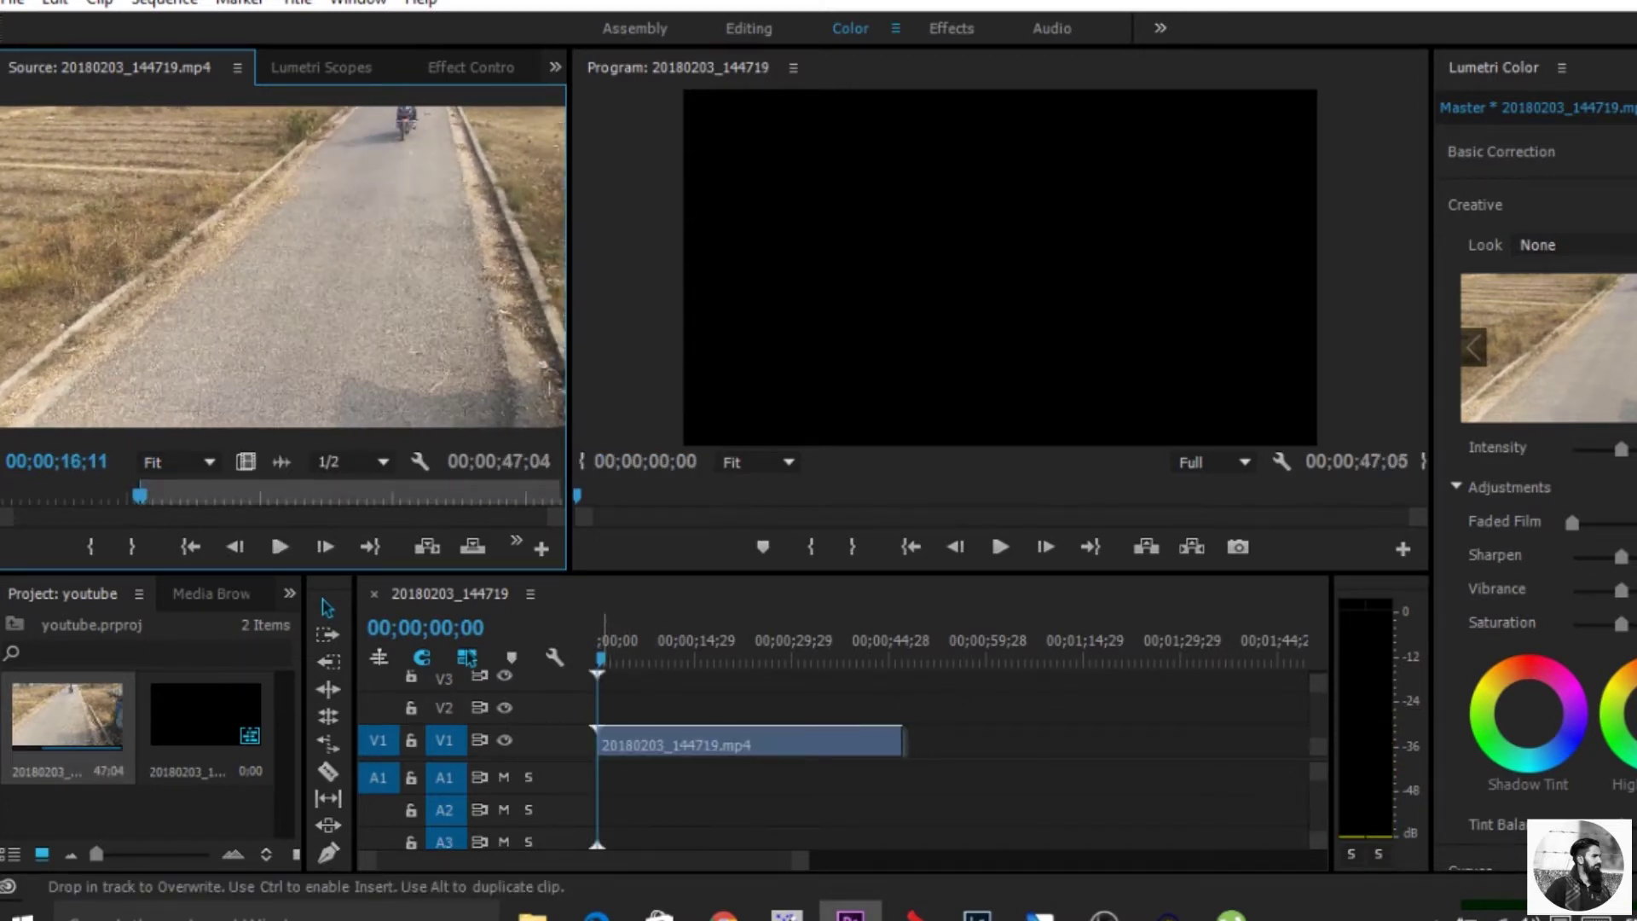
left_click_drag(469, 661, 470, 661)
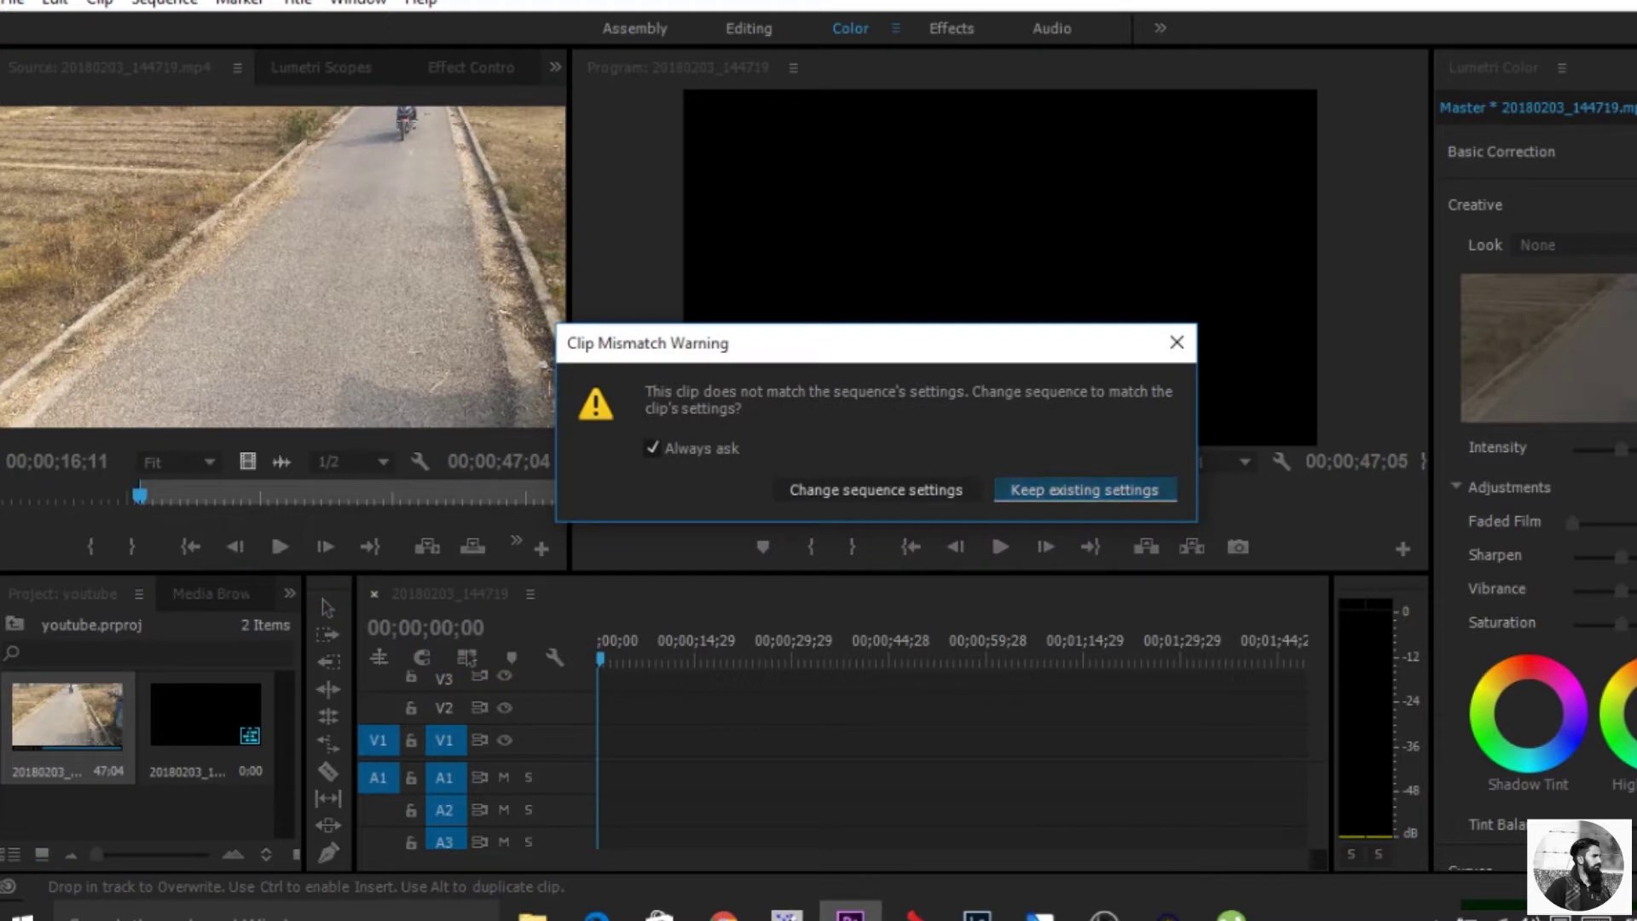
key("Return")
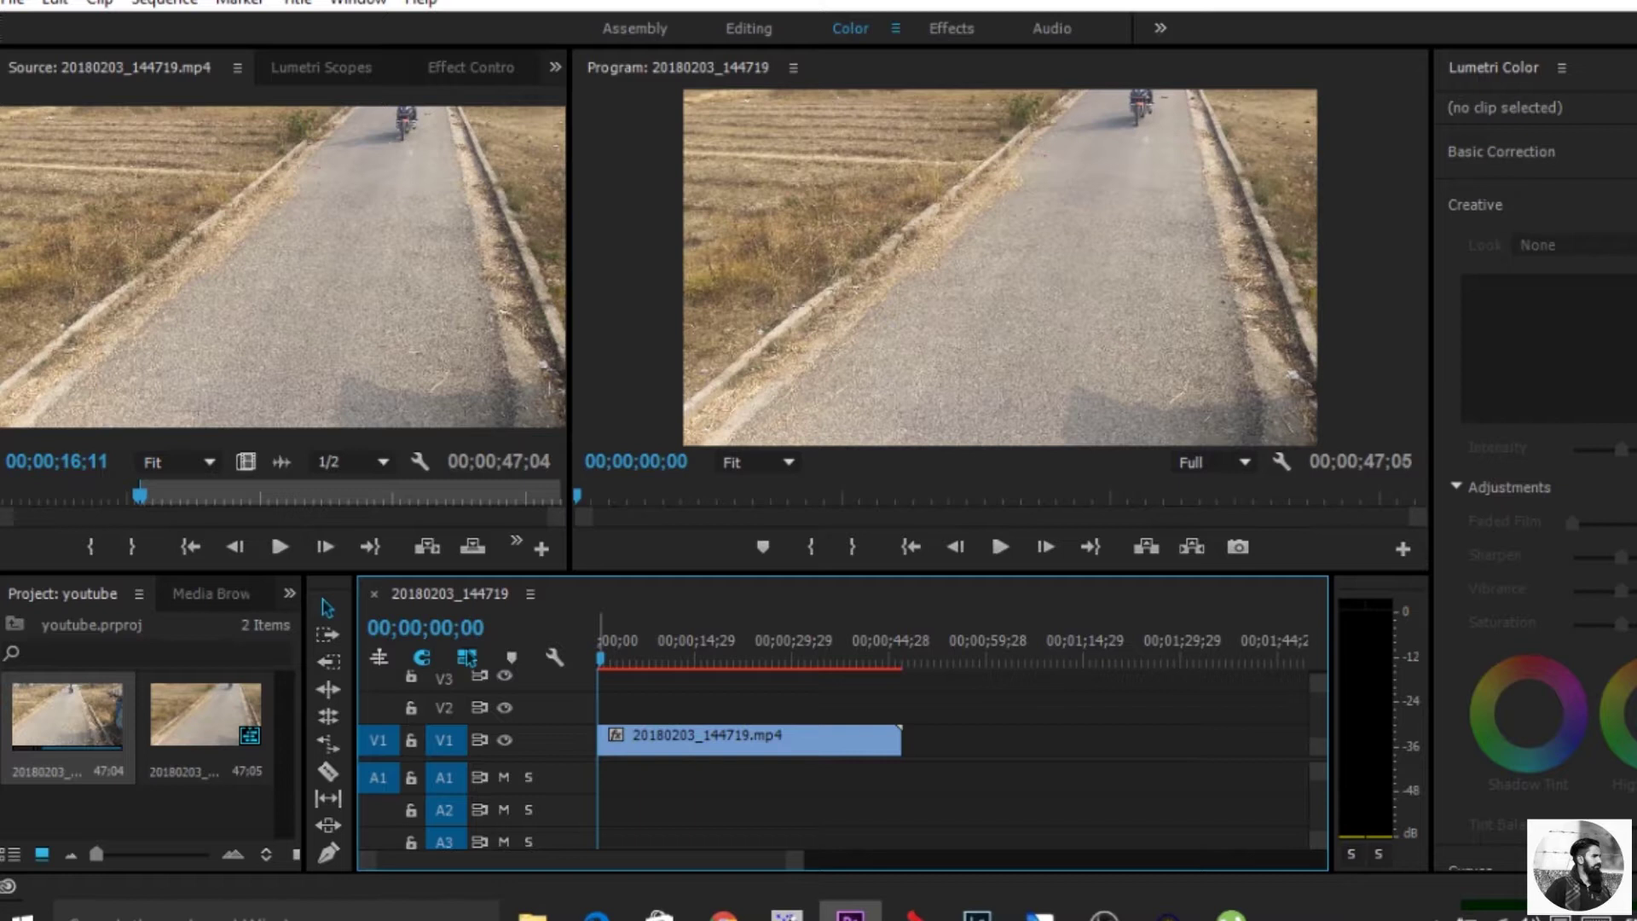
key("space")
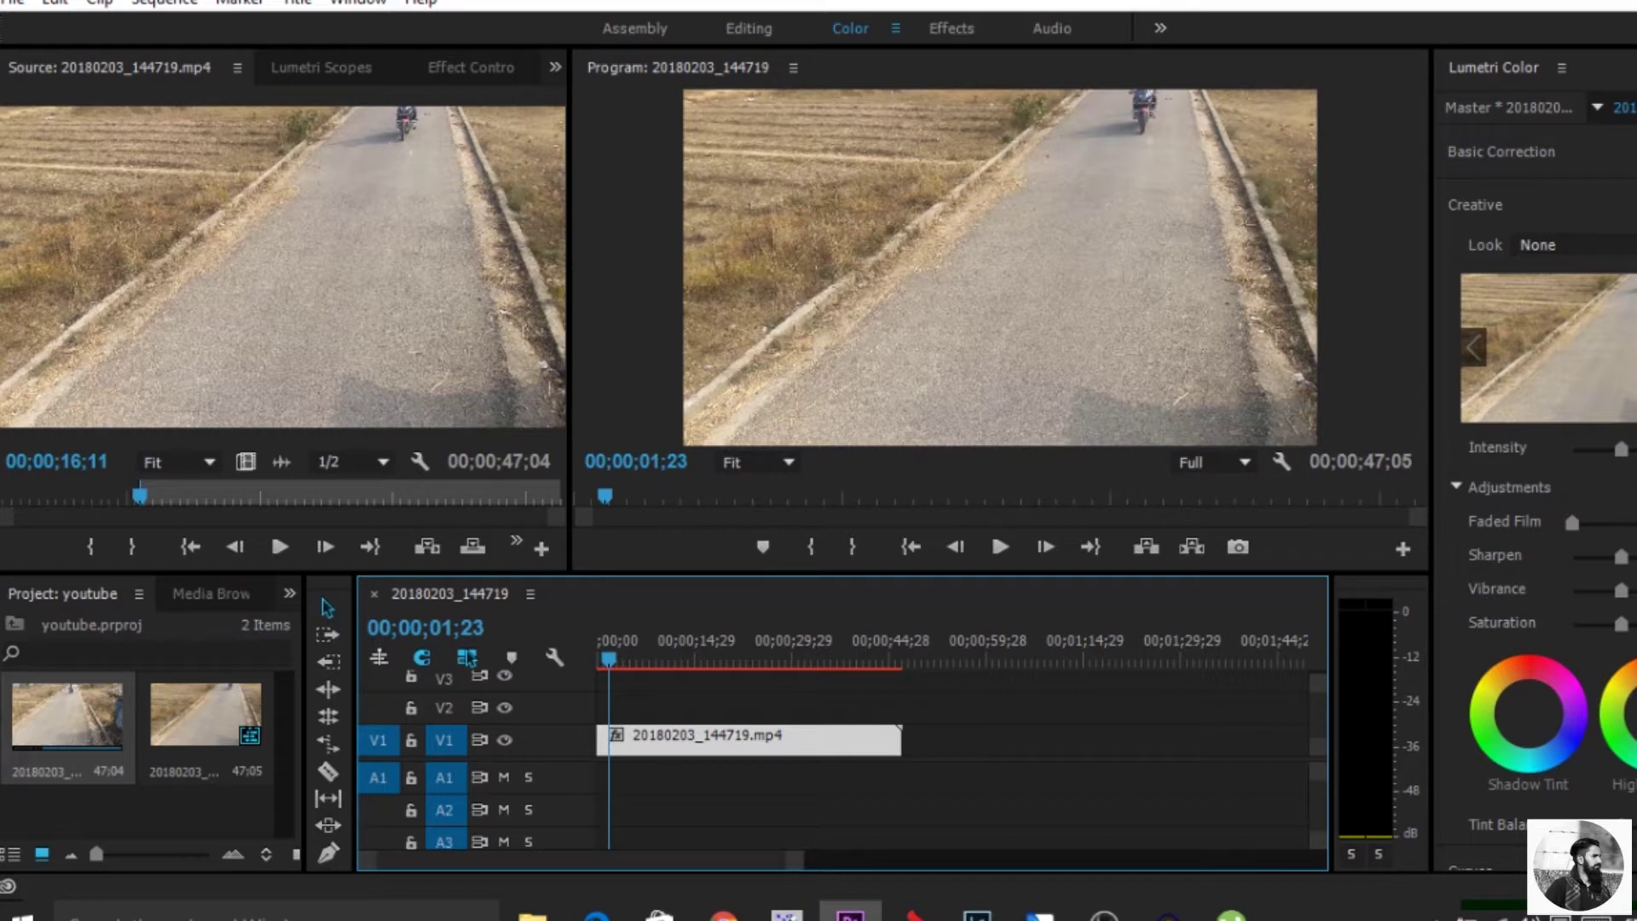
key("=")
key("=")
key("=")
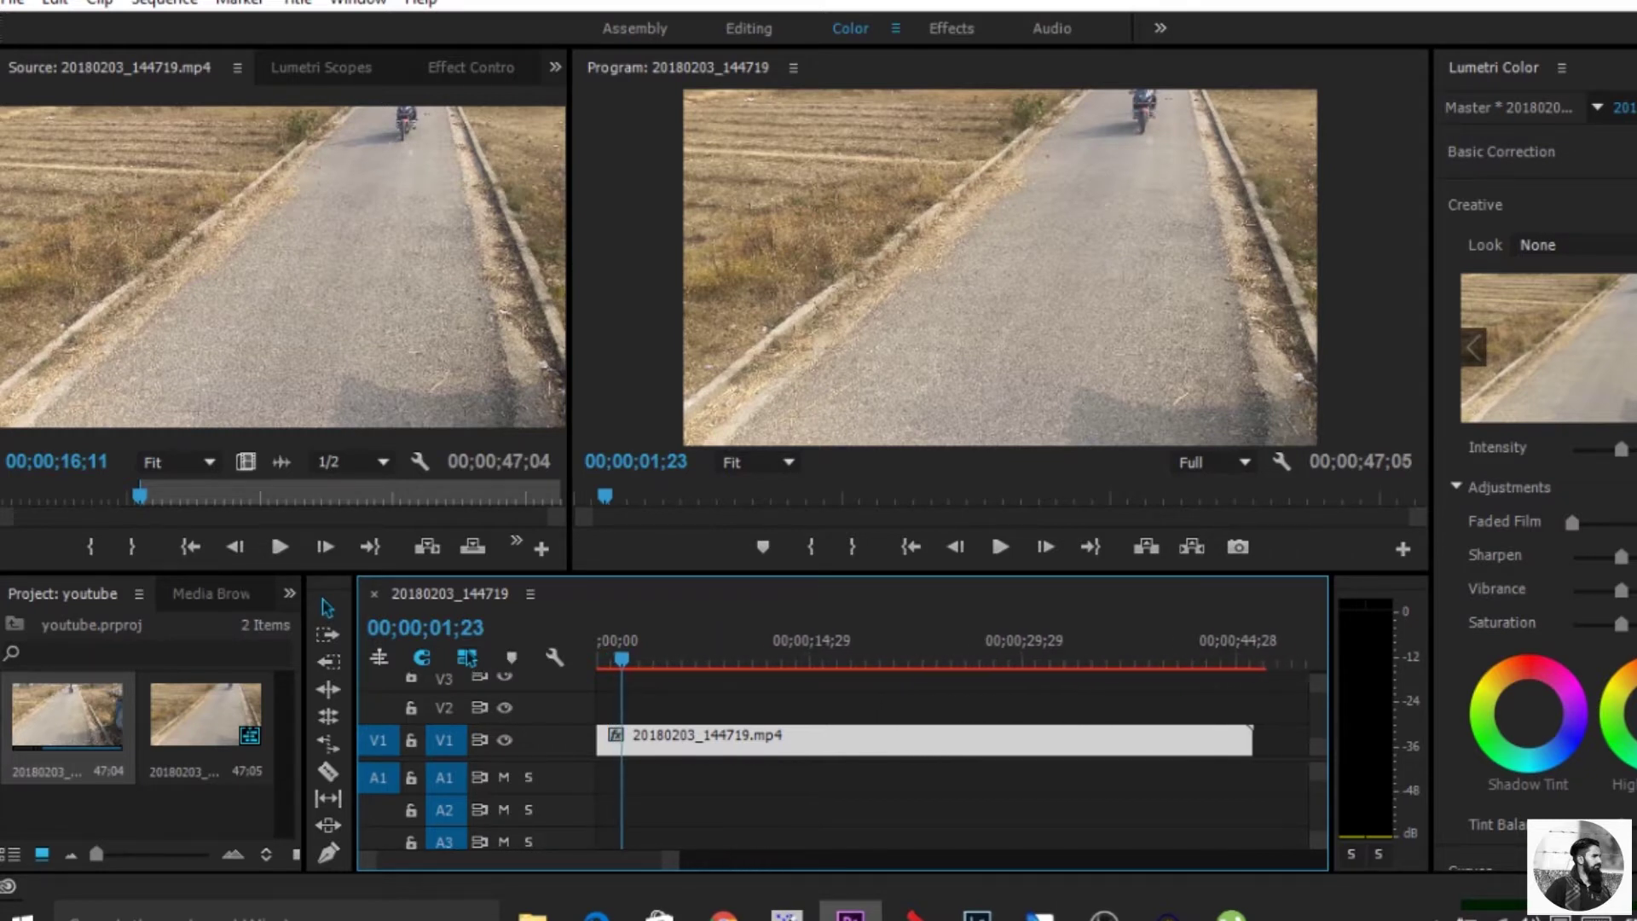
key("=")
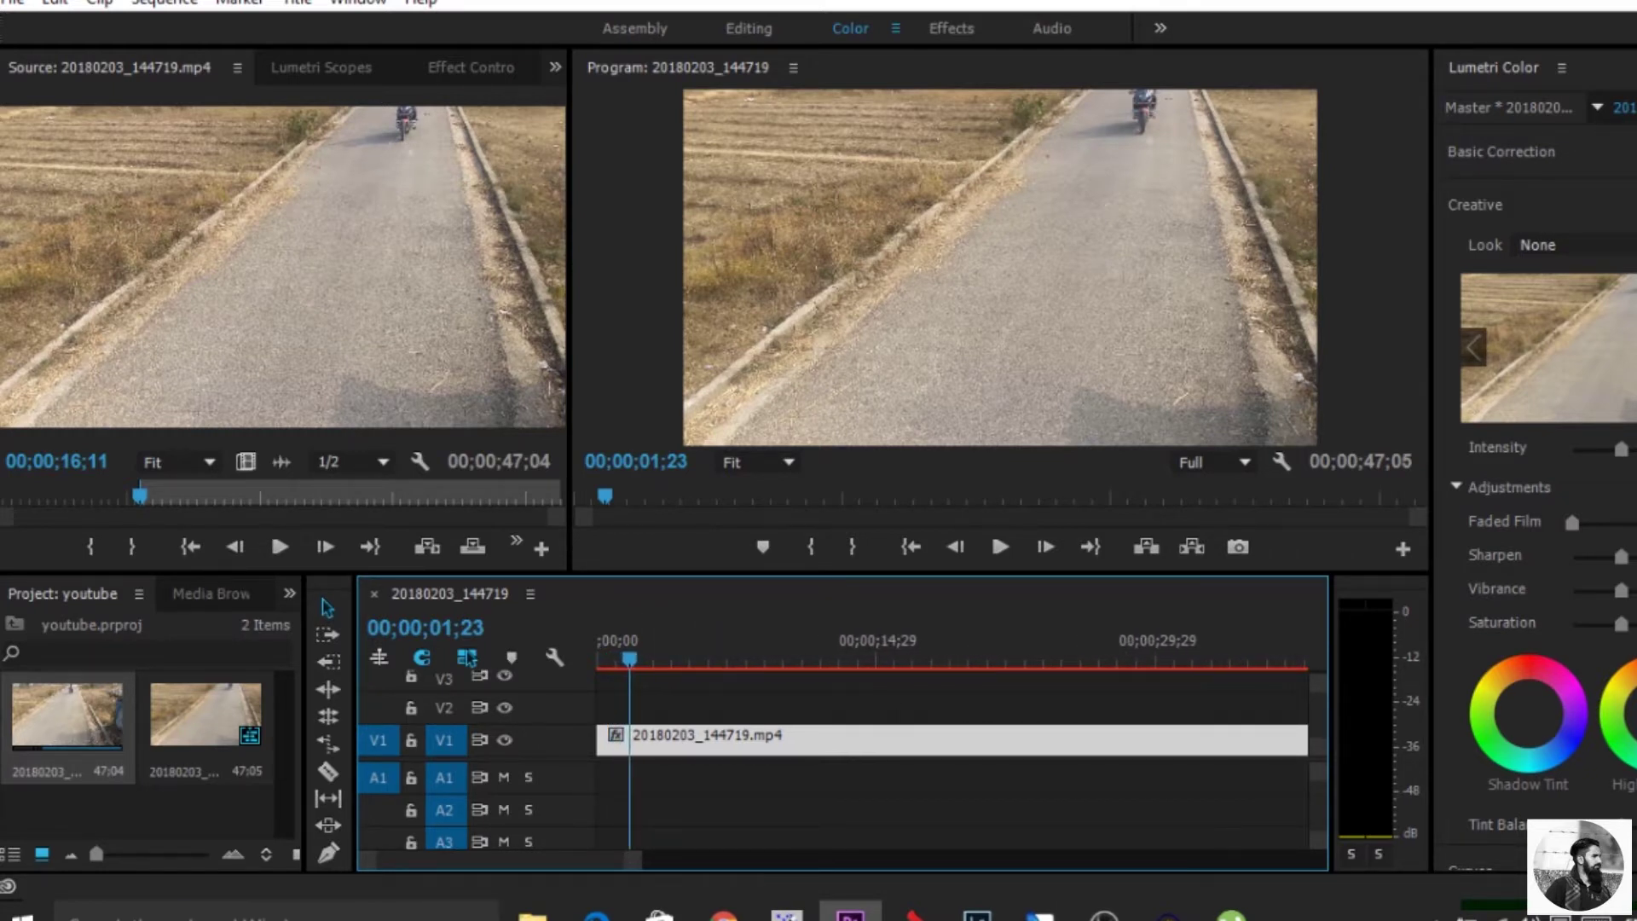
- Razor-cut the V1 road clip at about five seconds and at 00;00;11;26
key("space")
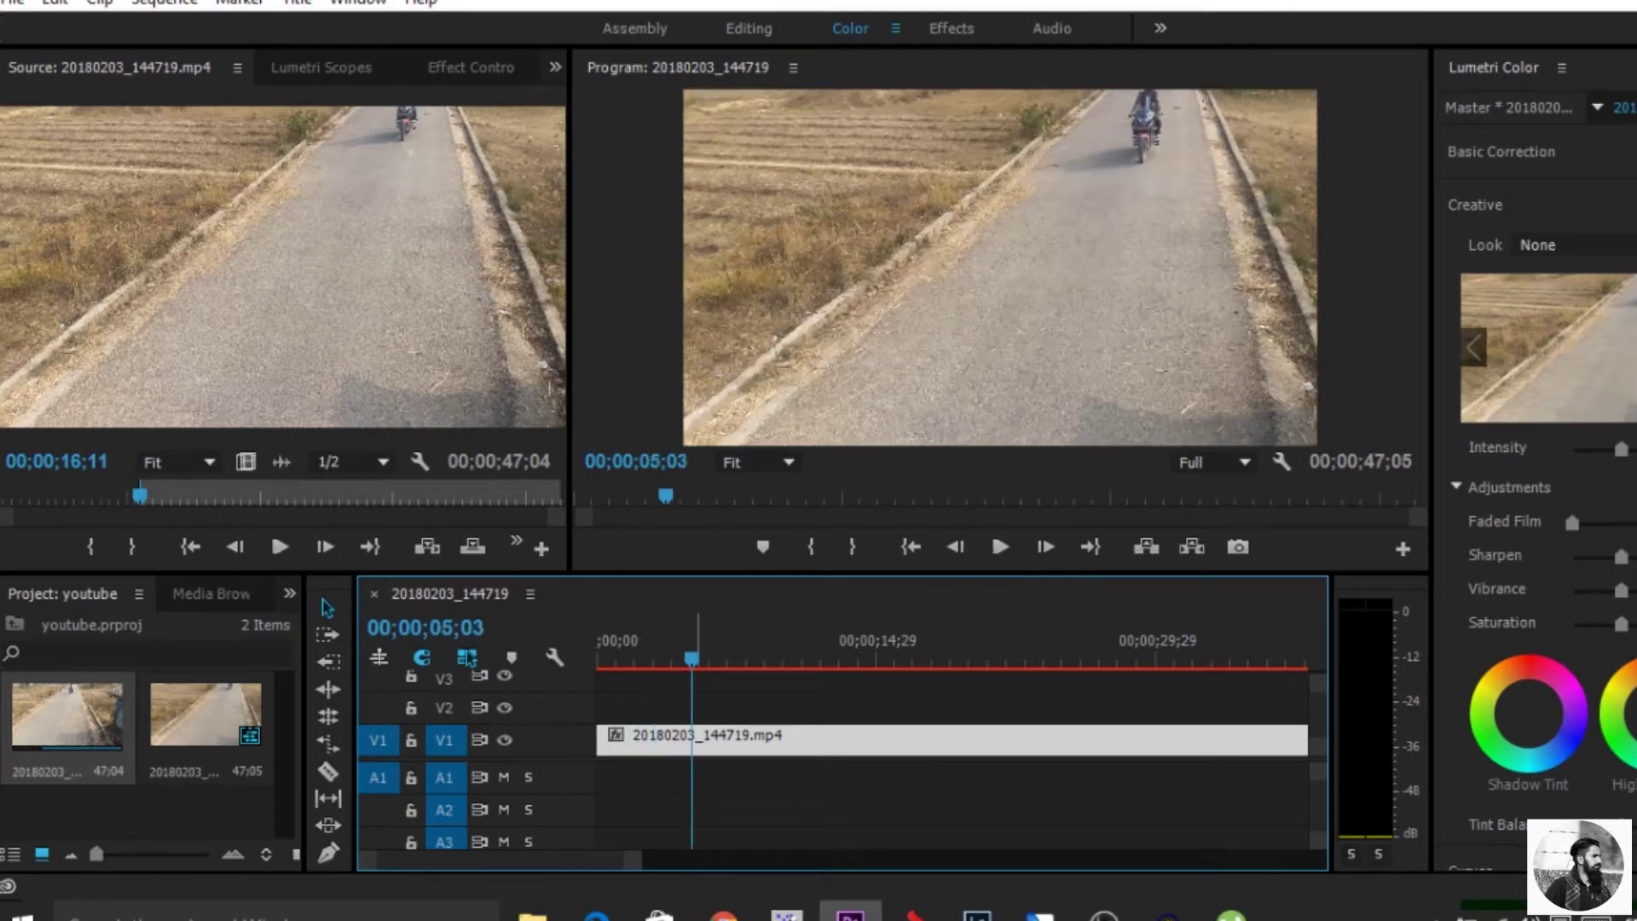
key("c")
left_click(691, 739)
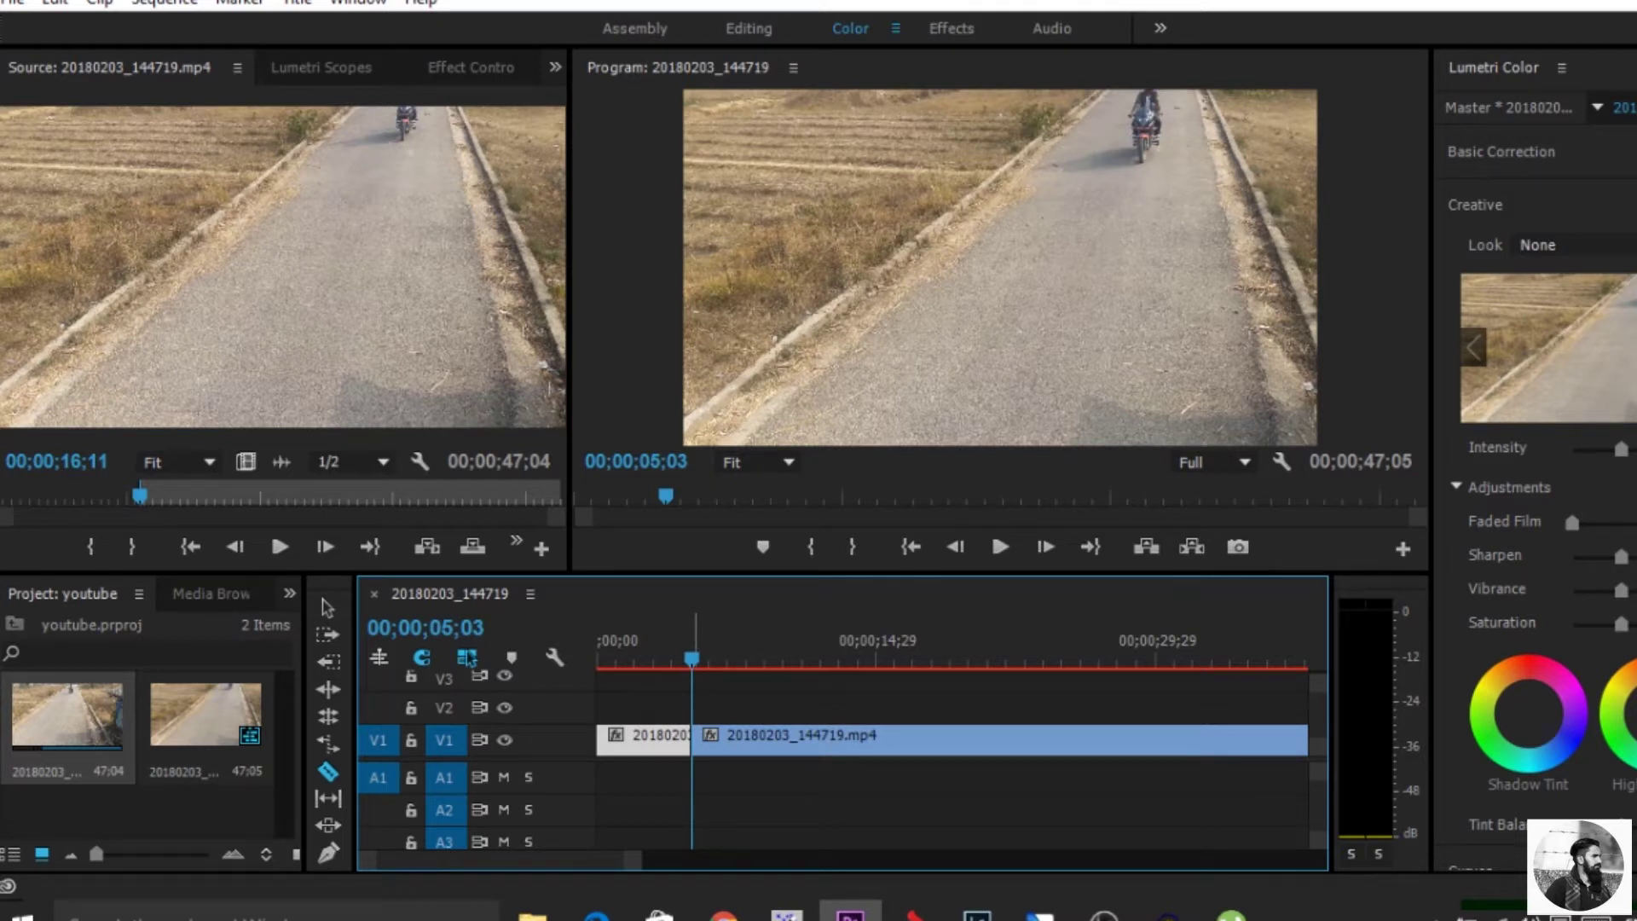
key("space")
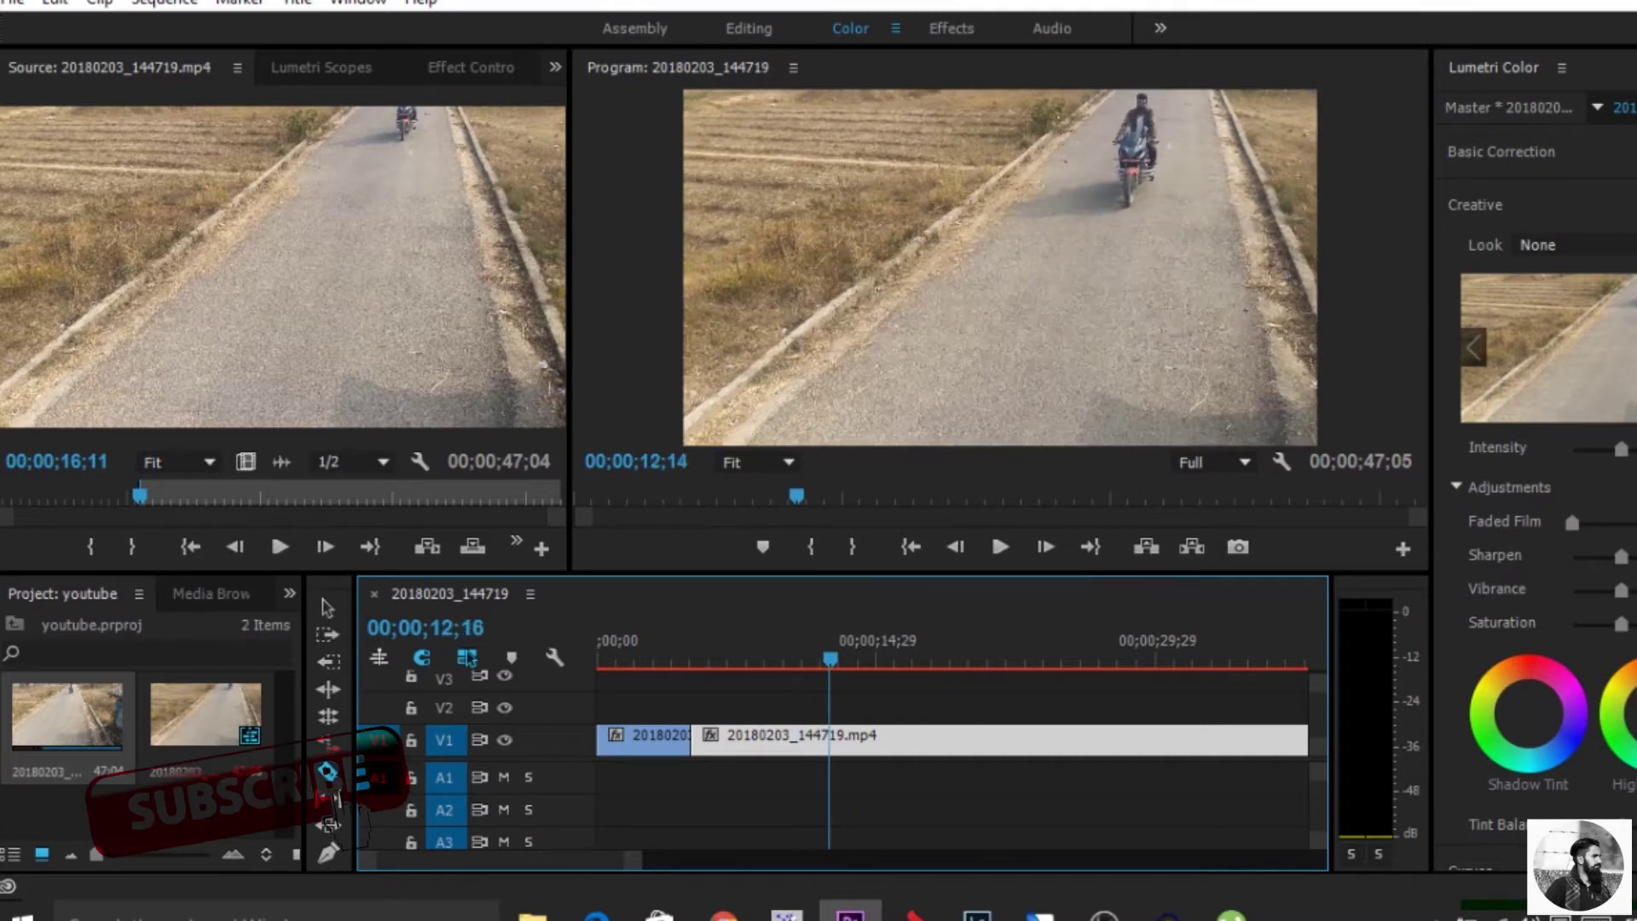
key("j")
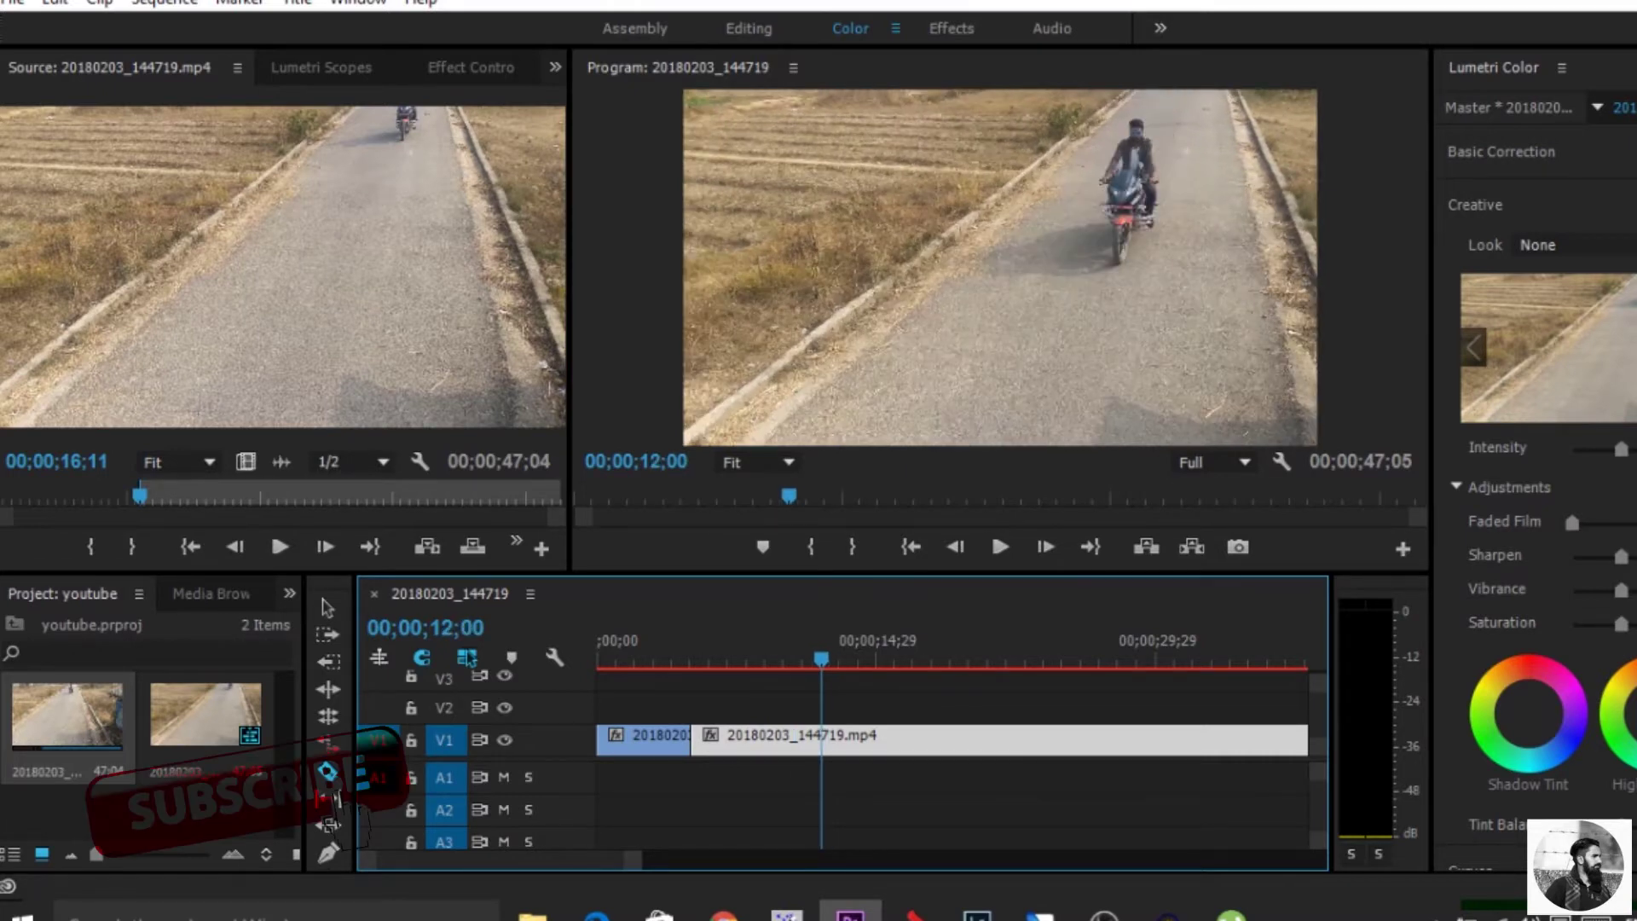
key("Right")
key("Right")
key("Right")
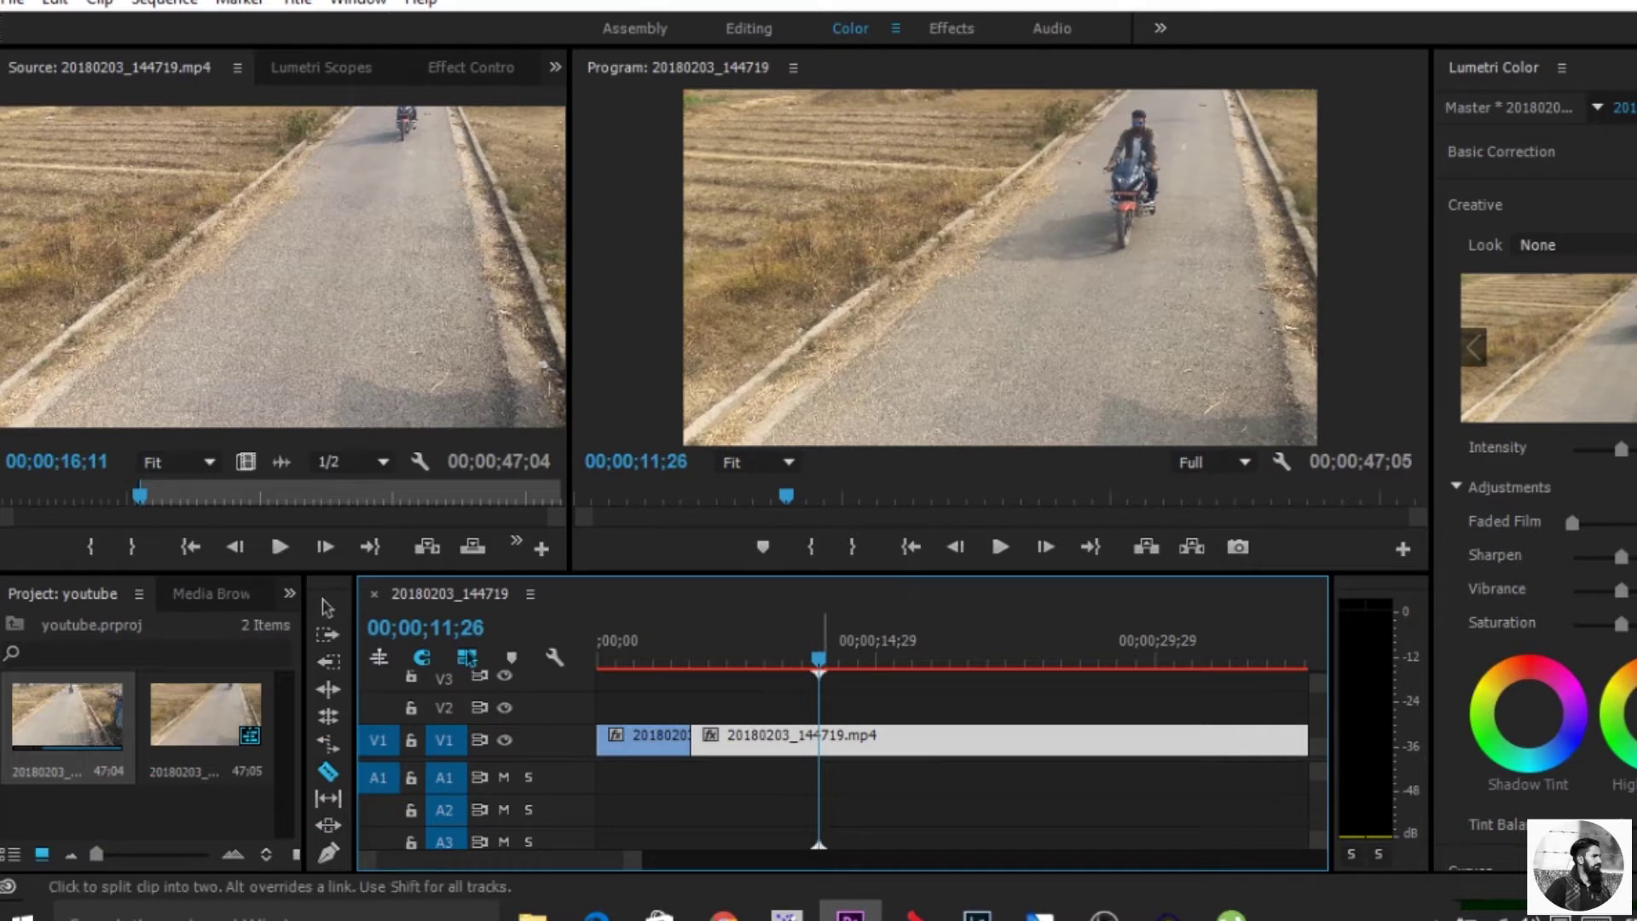
left_click(819, 740)
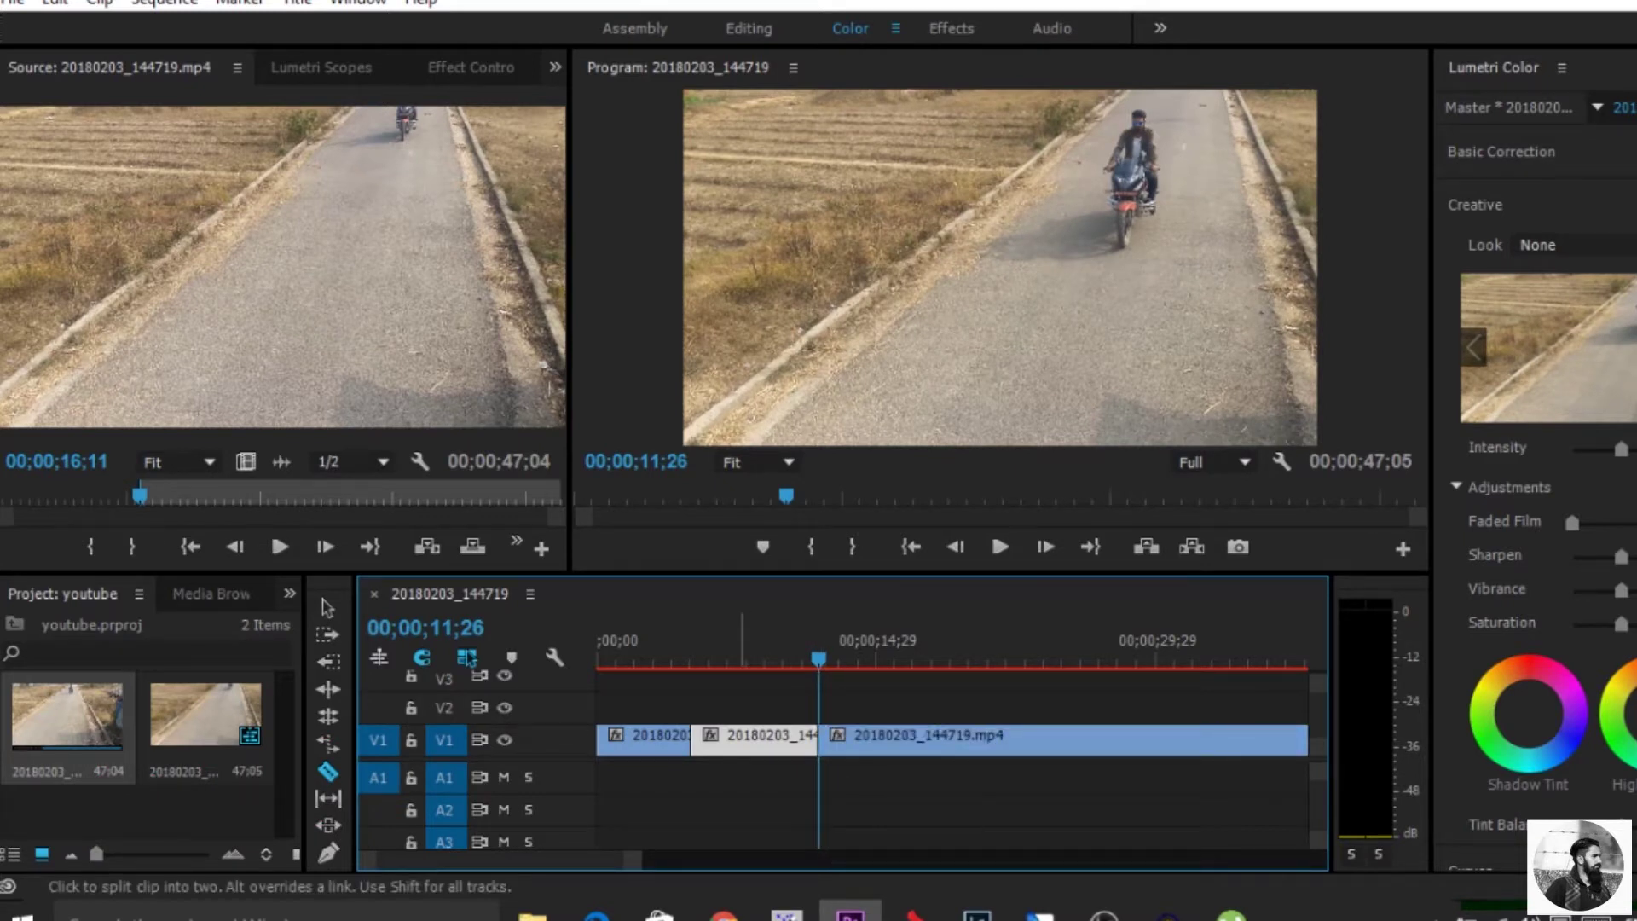
key("r")
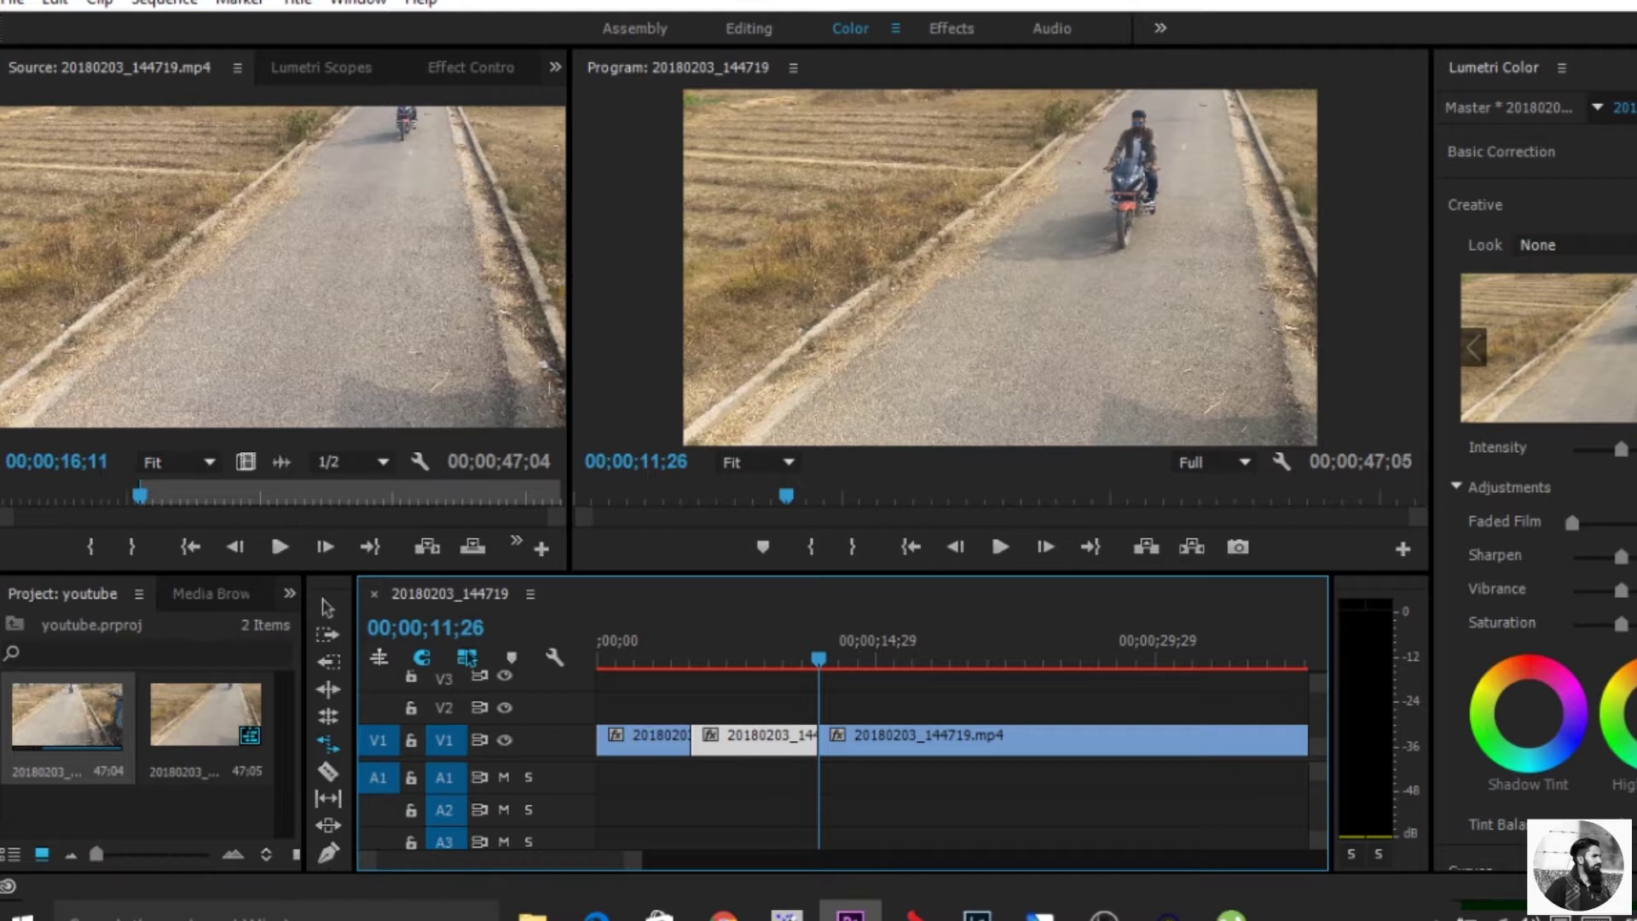
- Rate-stretch the cut middle section into a short fast-forward burst and ripple-delete the gap
key("equal")
key("equal")
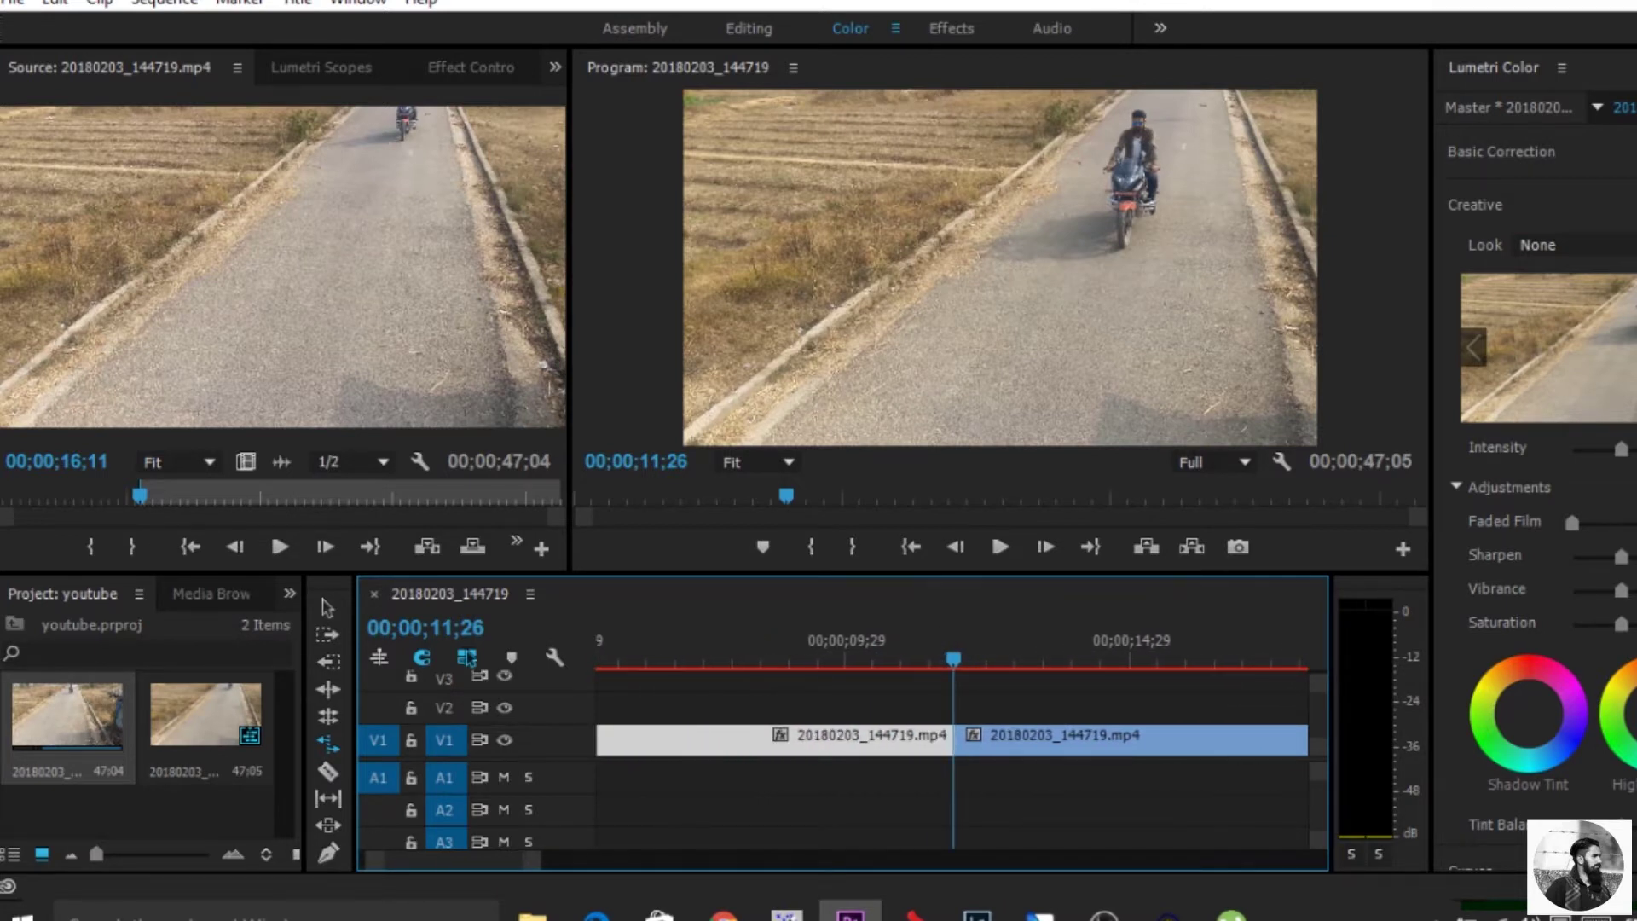
scroll(467, 658, "down", 3)
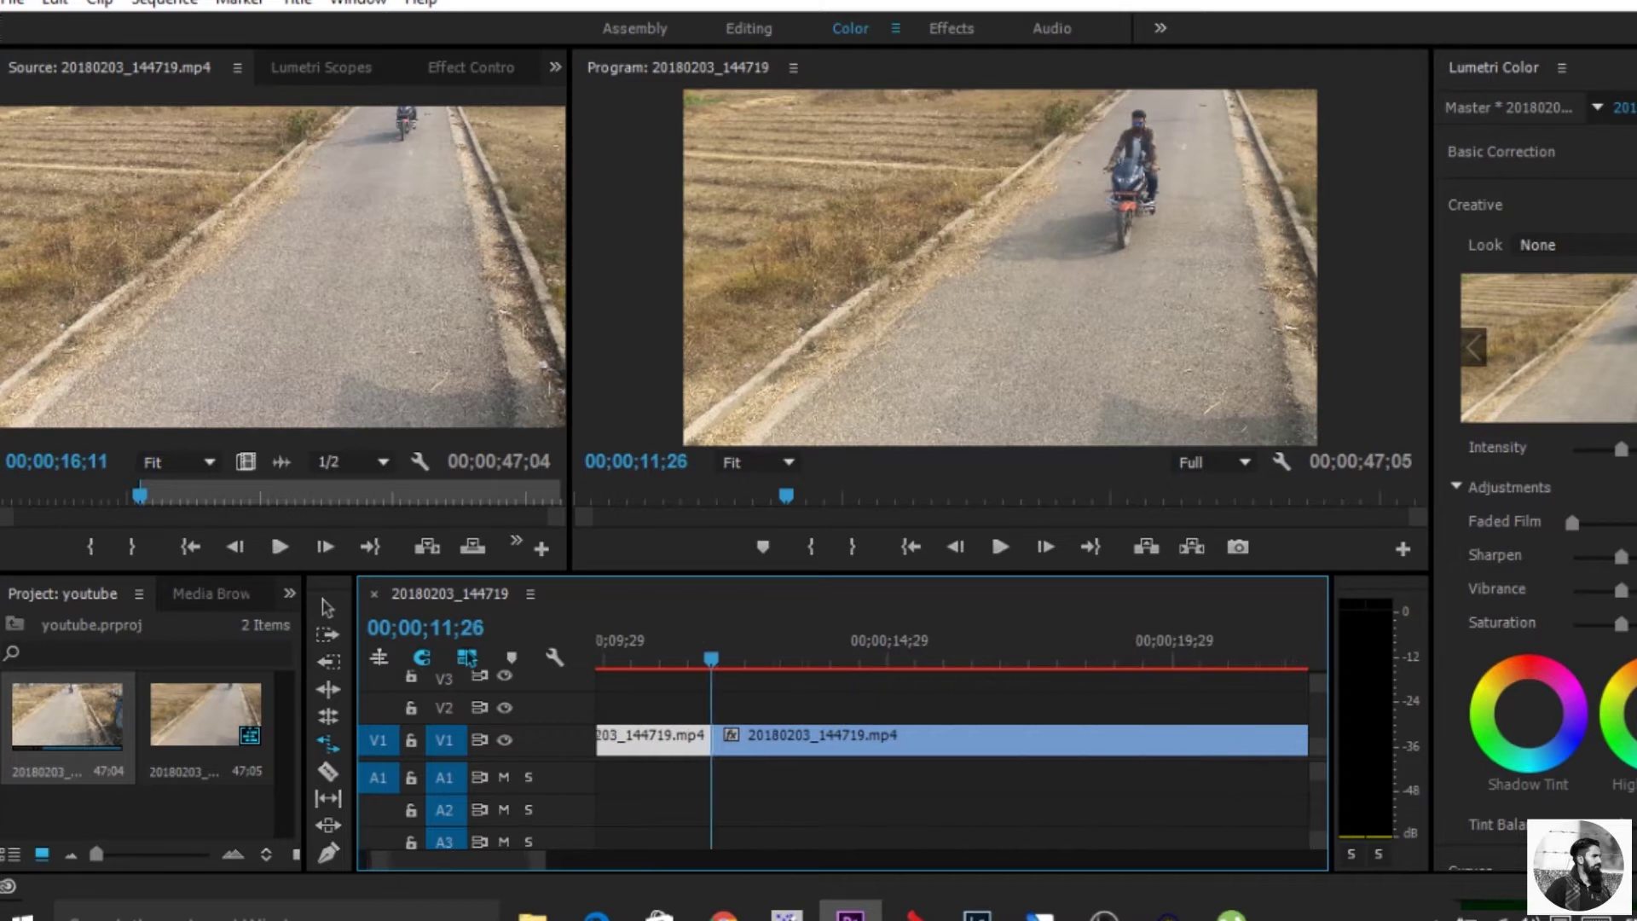
scroll(467, 658, "up", 3)
scroll(467, 659, "up", 3)
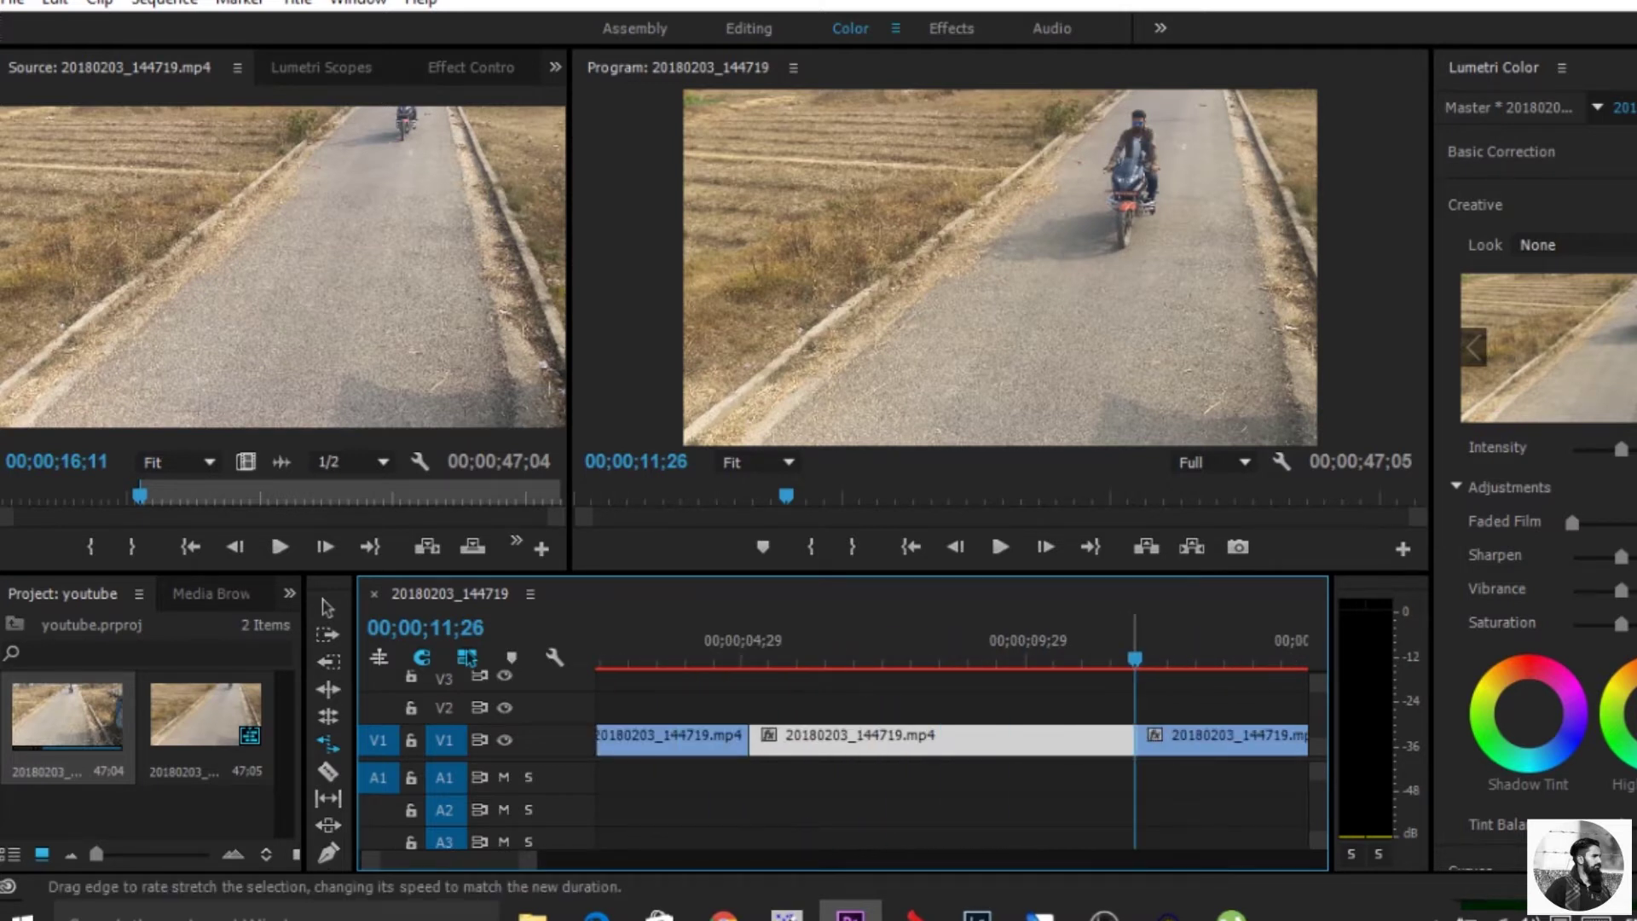
left_click_drag(1134, 740, 797, 740)
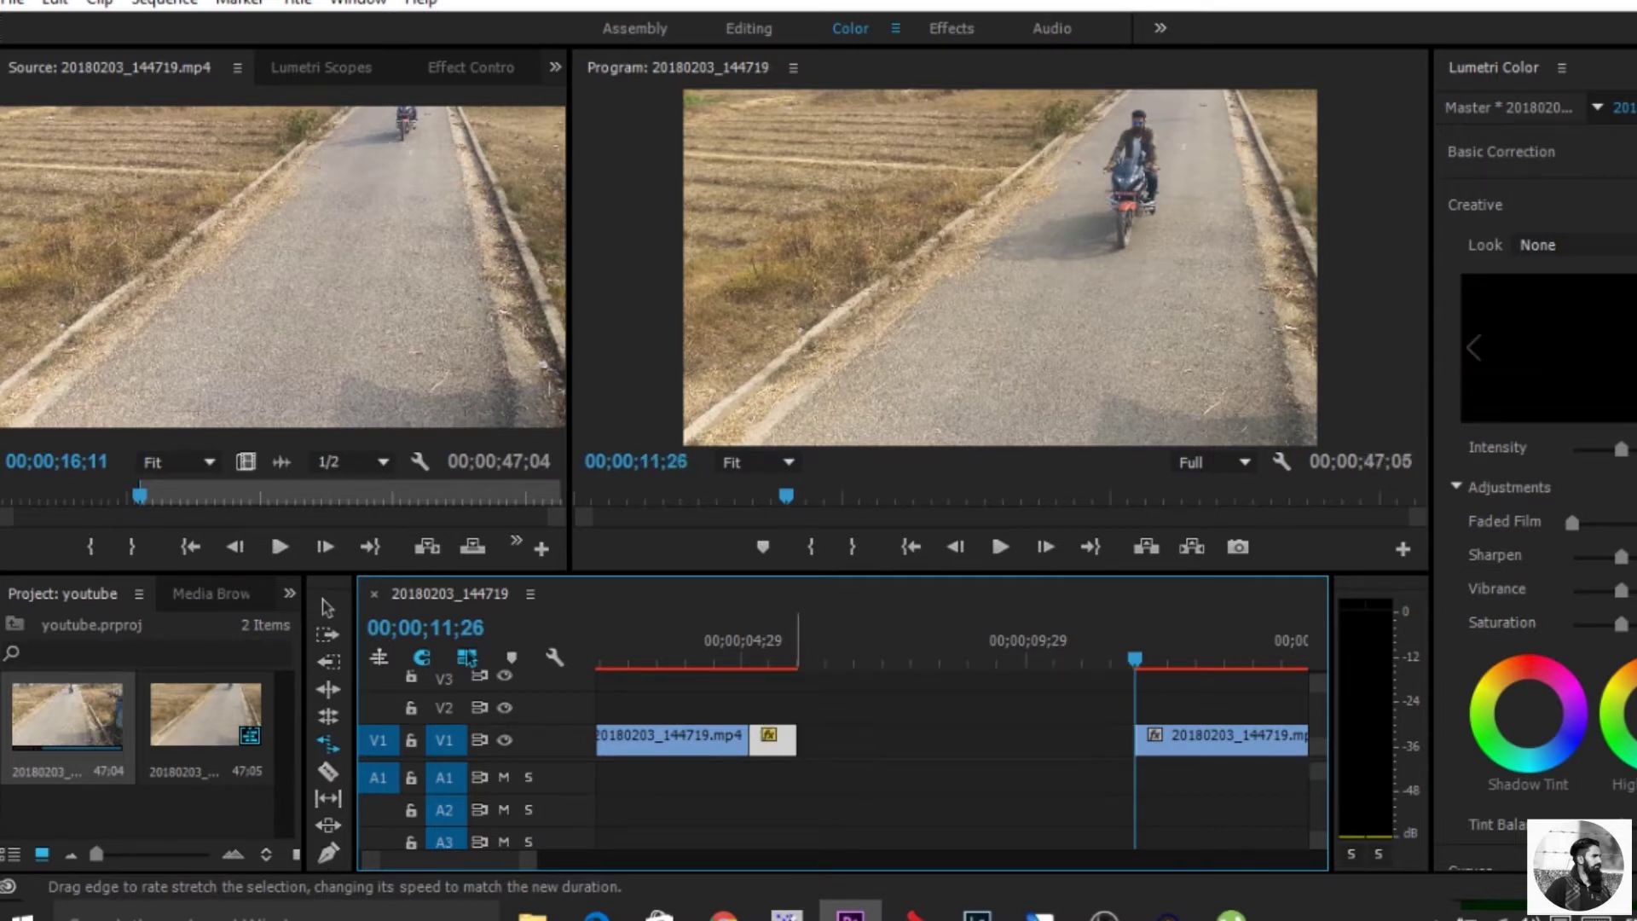
key("v")
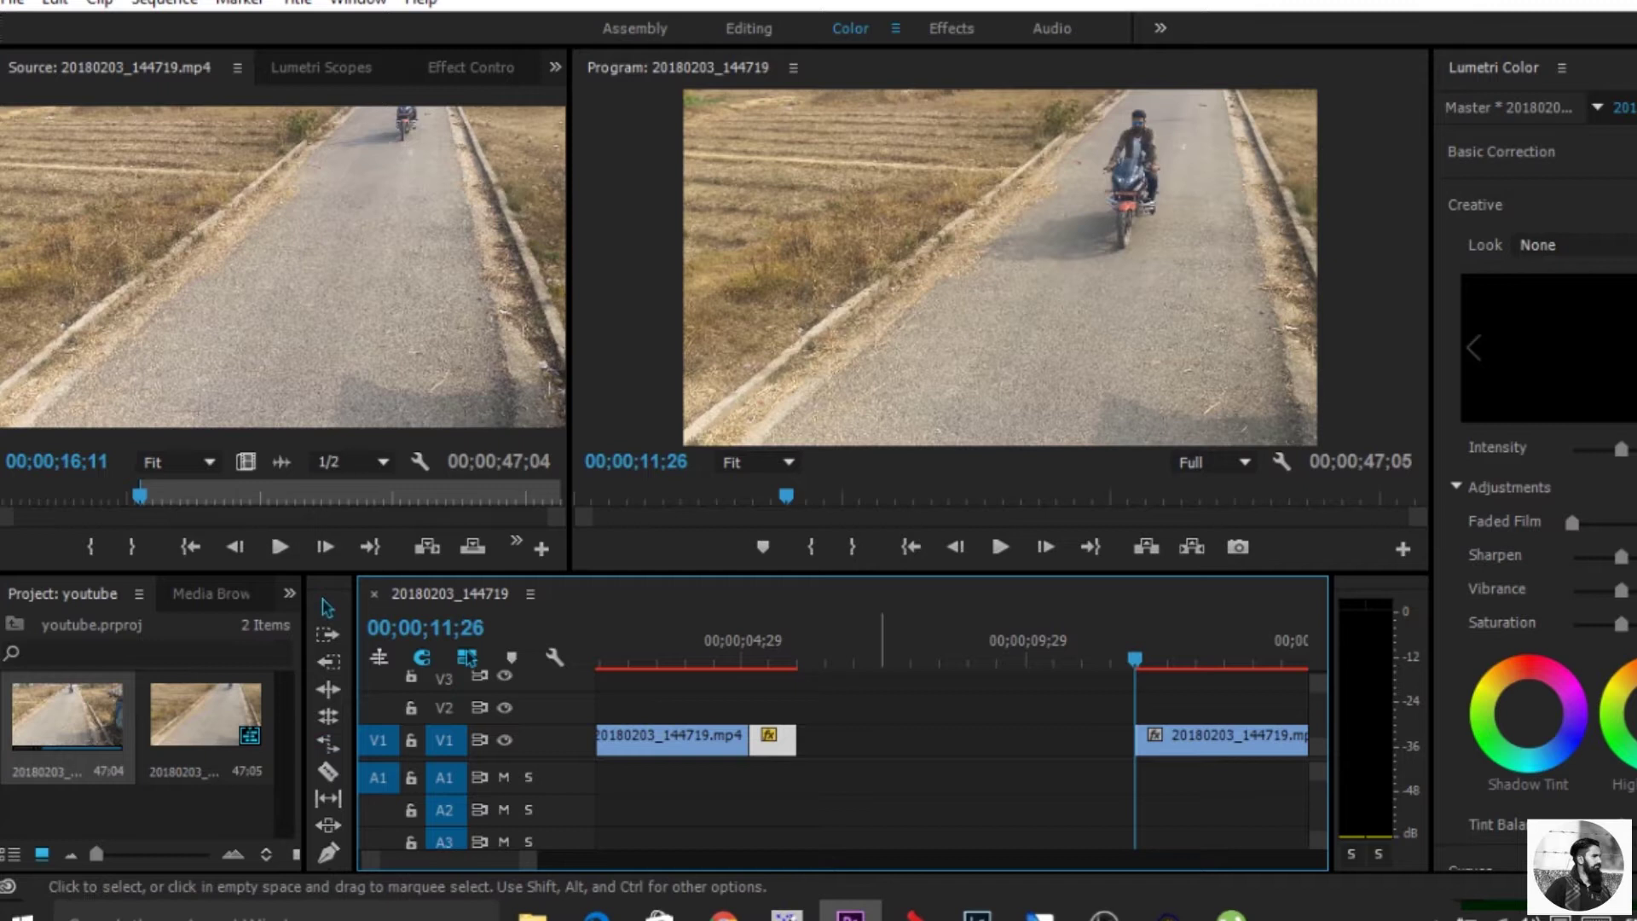
right_click(879, 742)
left_click(968, 759)
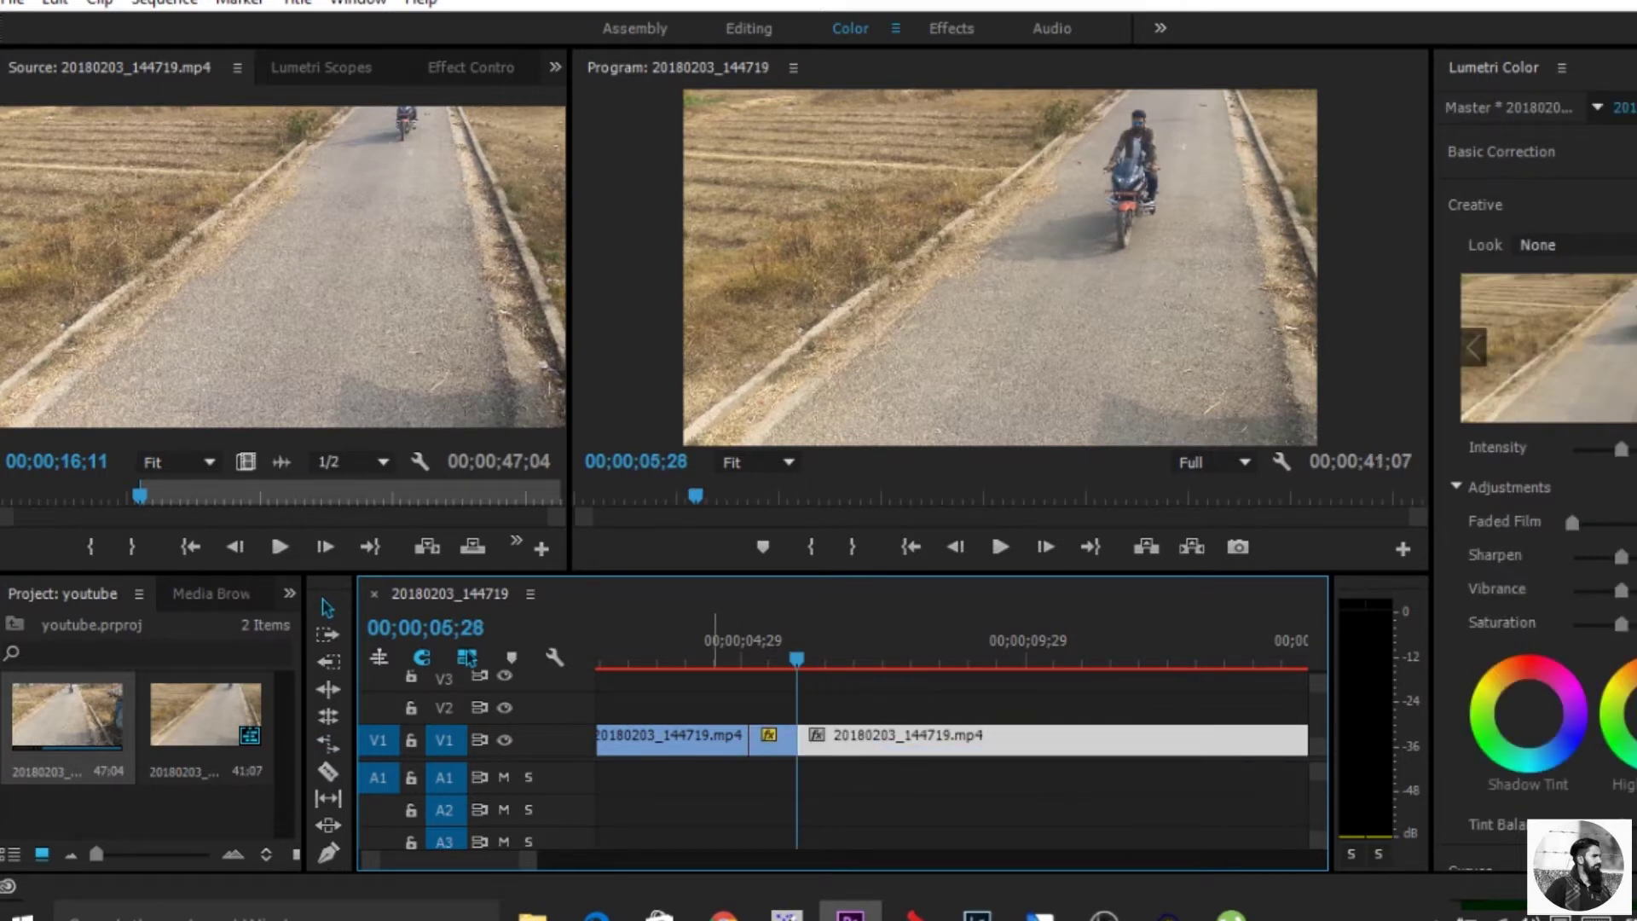
- Review the sped-up part and razor-cut the following clip at 00;00;09;18
key("j")
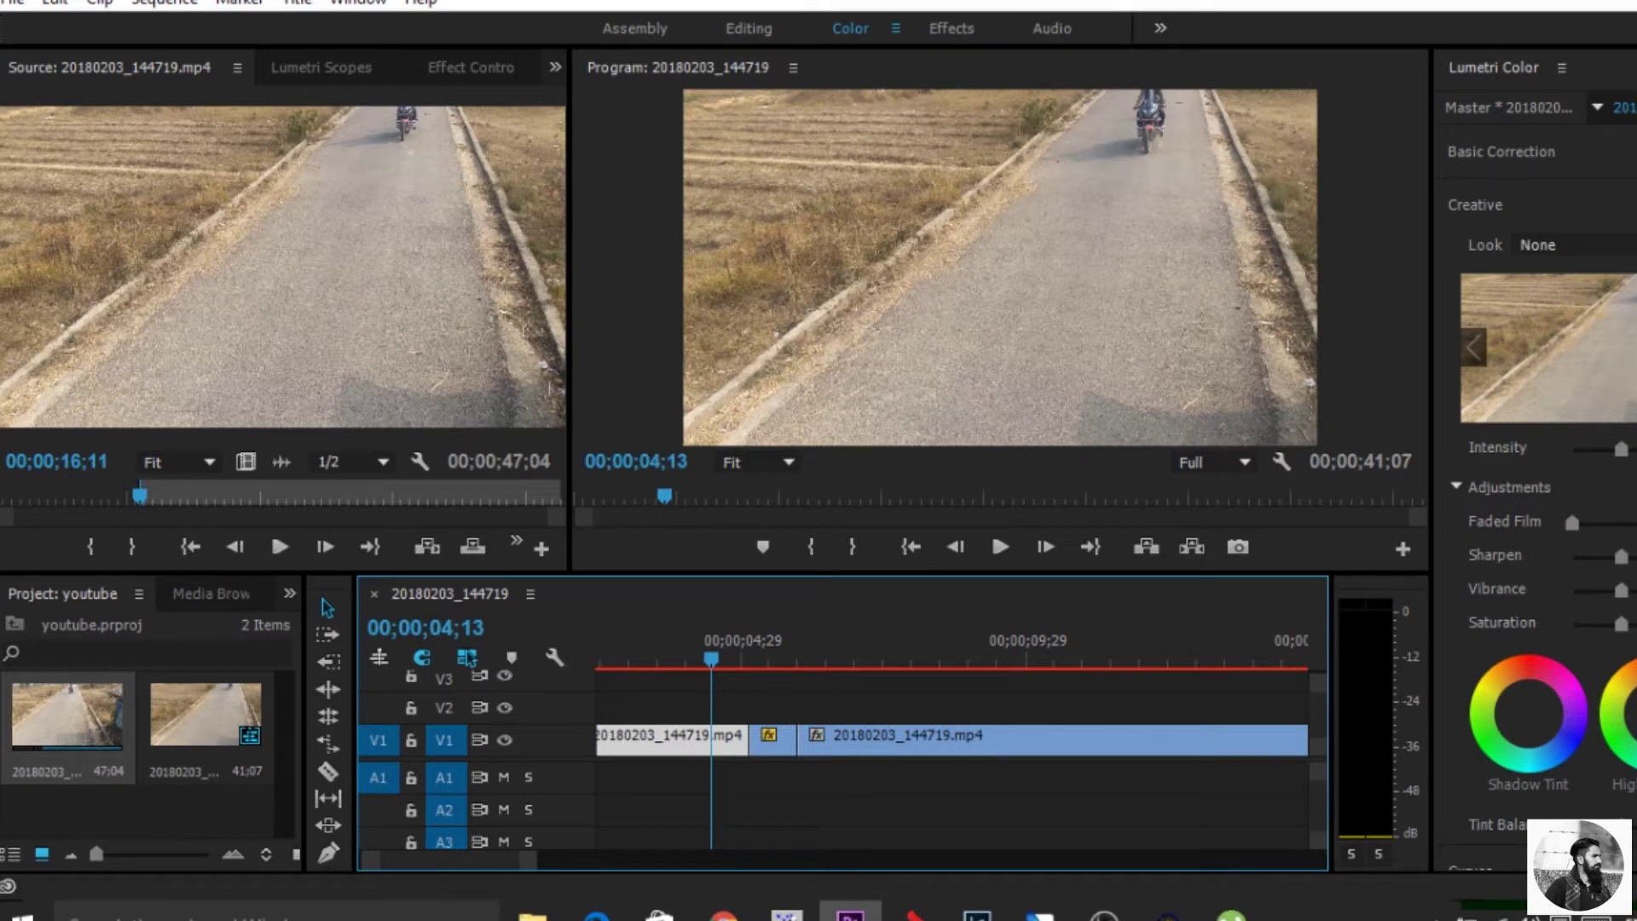
key("l")
key("l")
key("l")
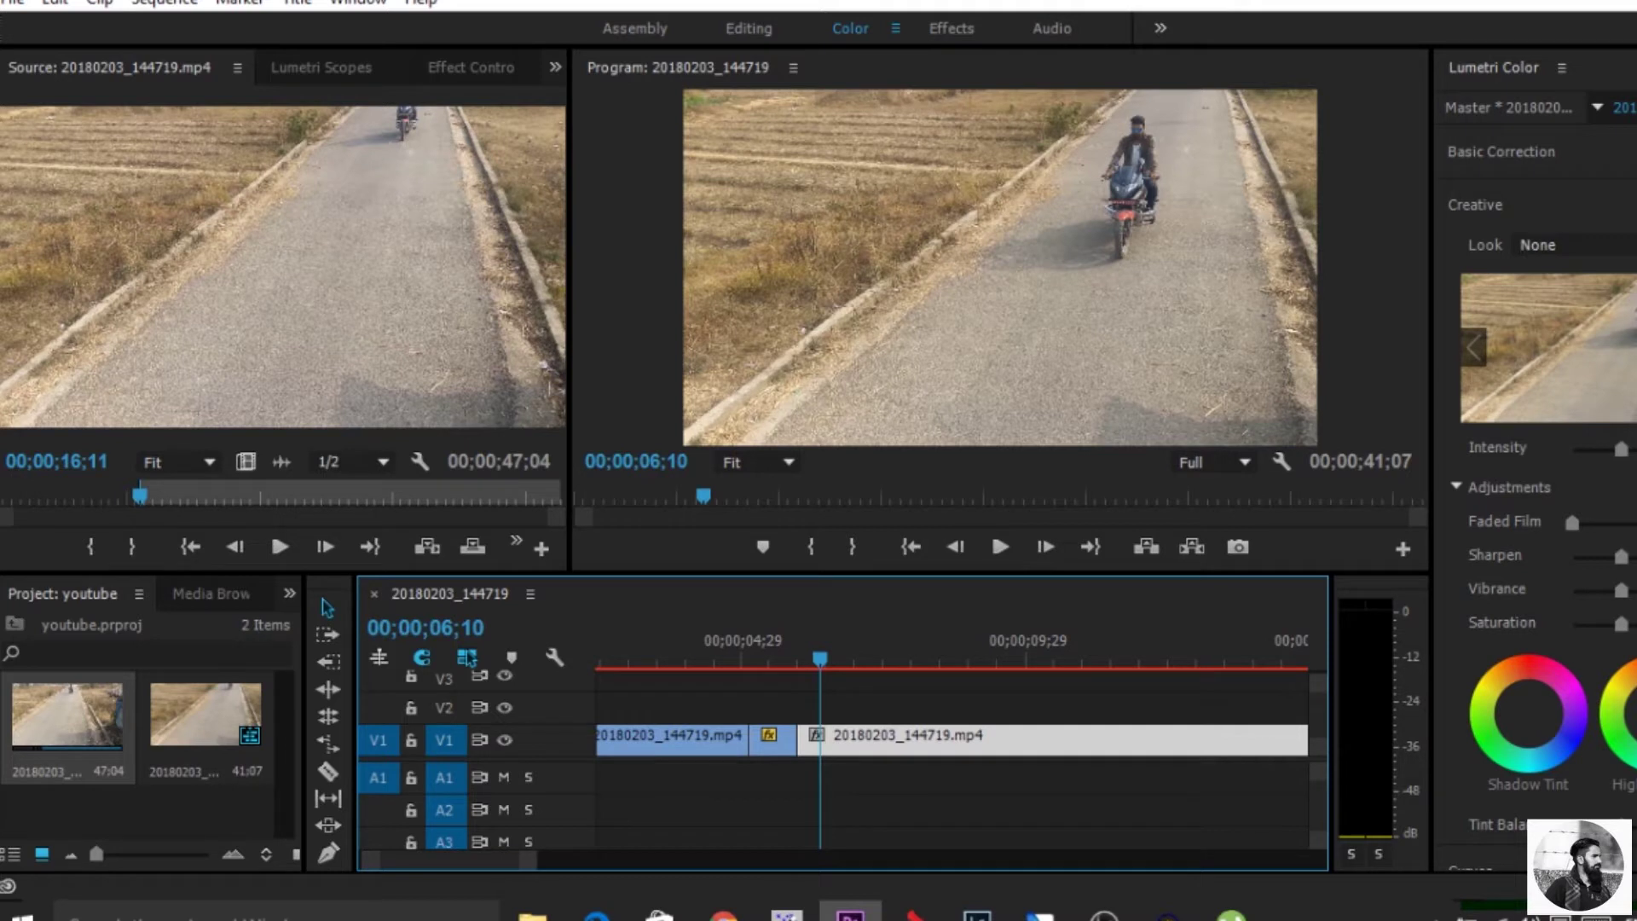
key("l")
key("l")
key("l")
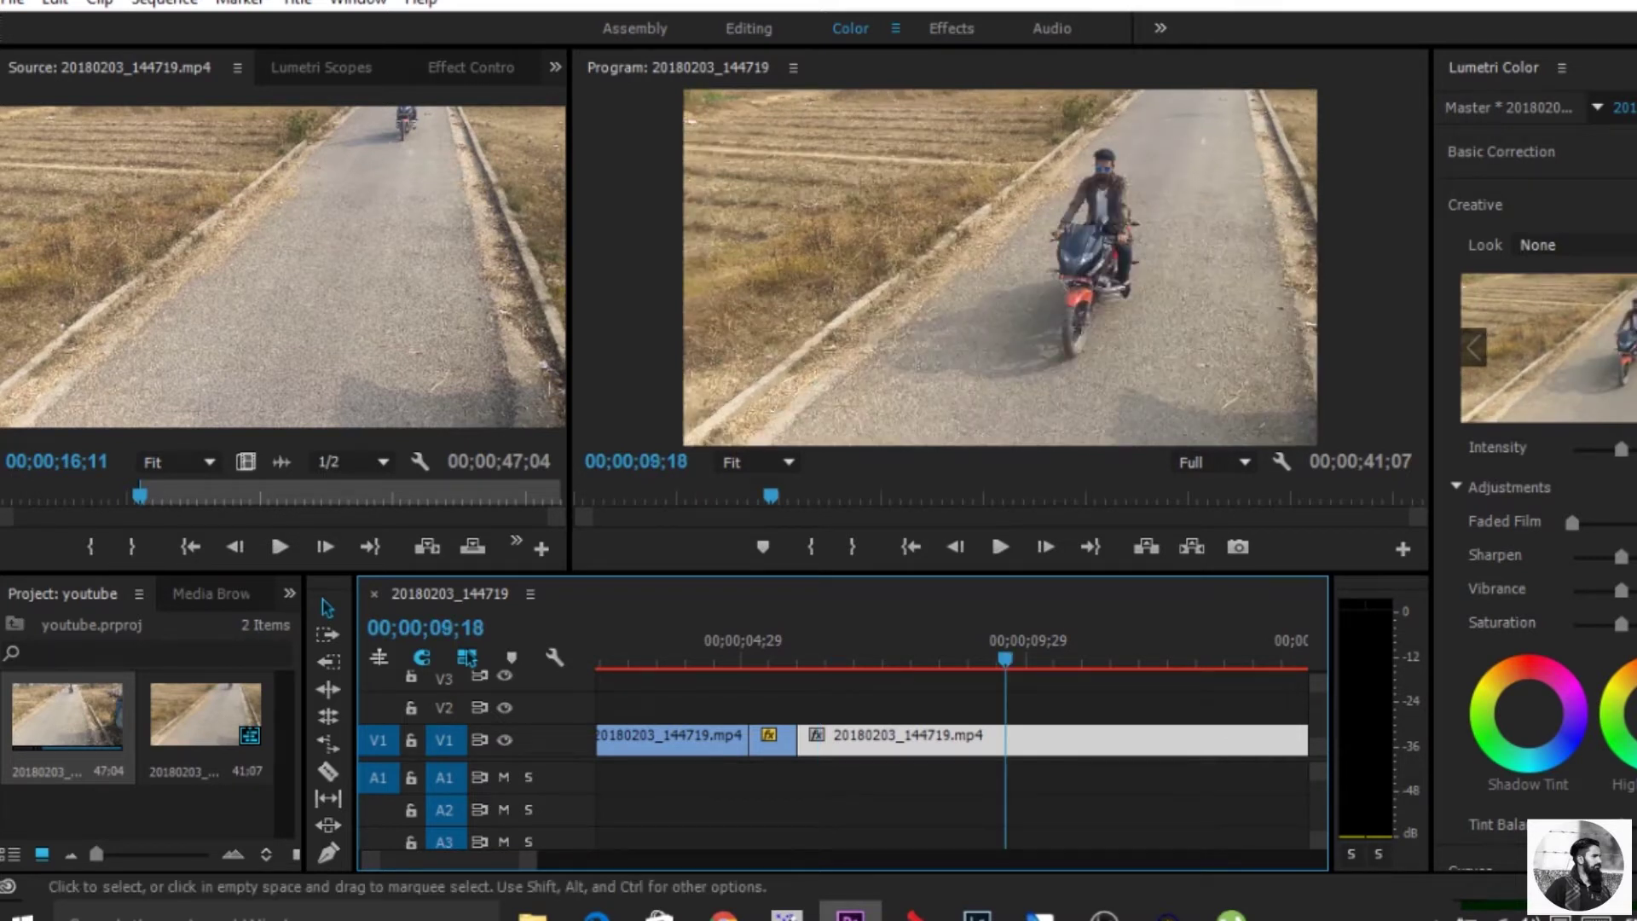
key("c")
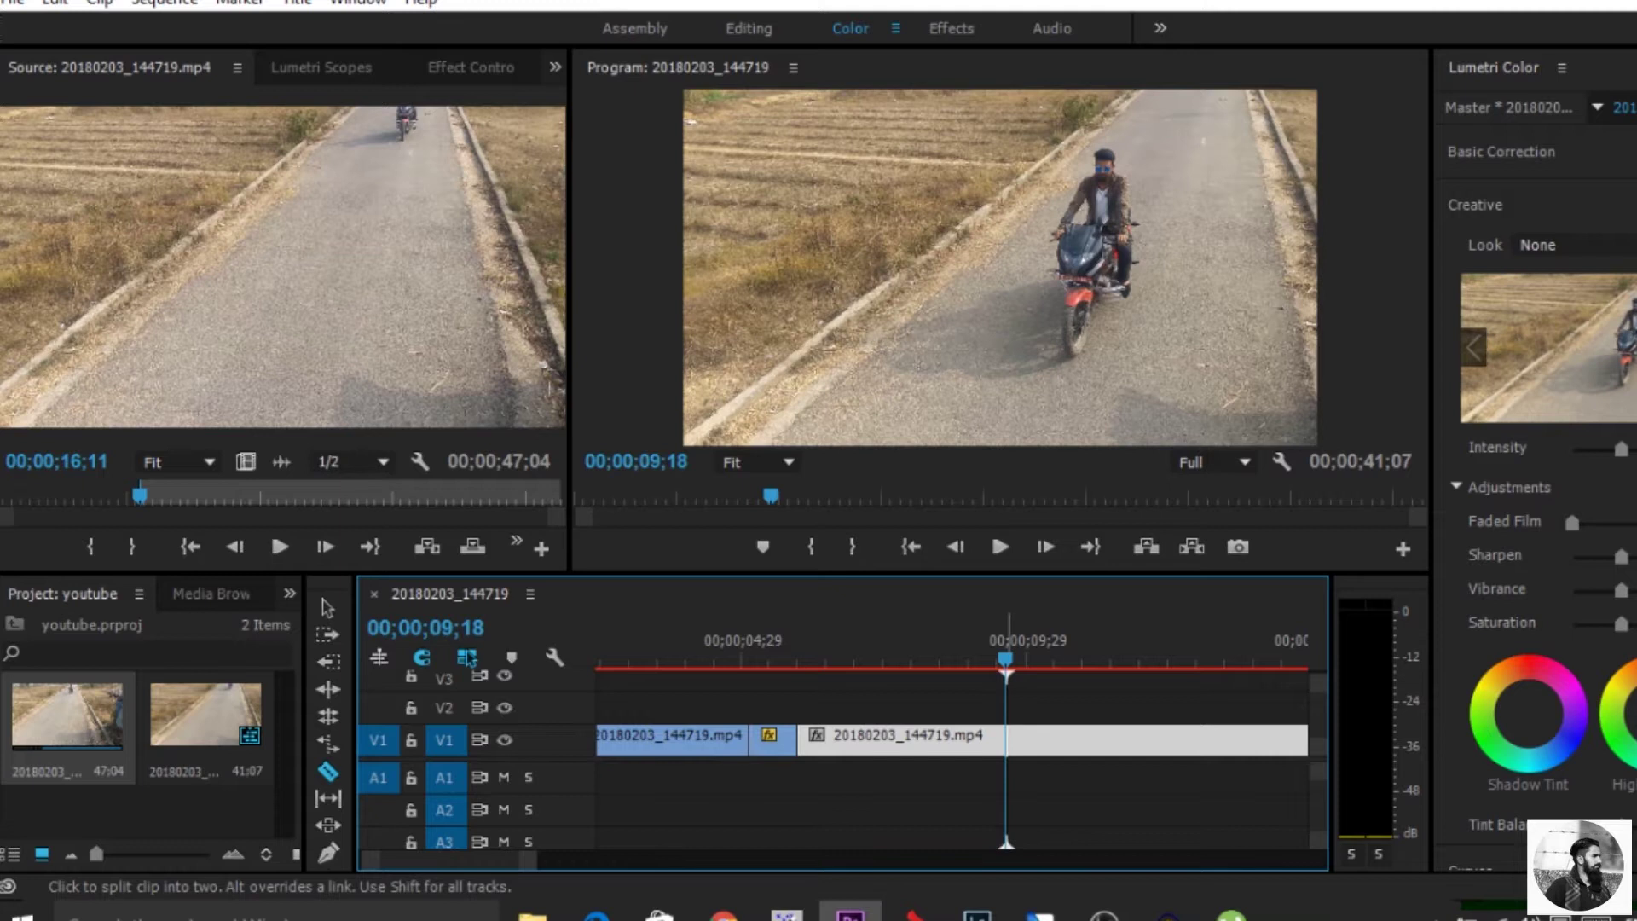
left_click(1006, 740)
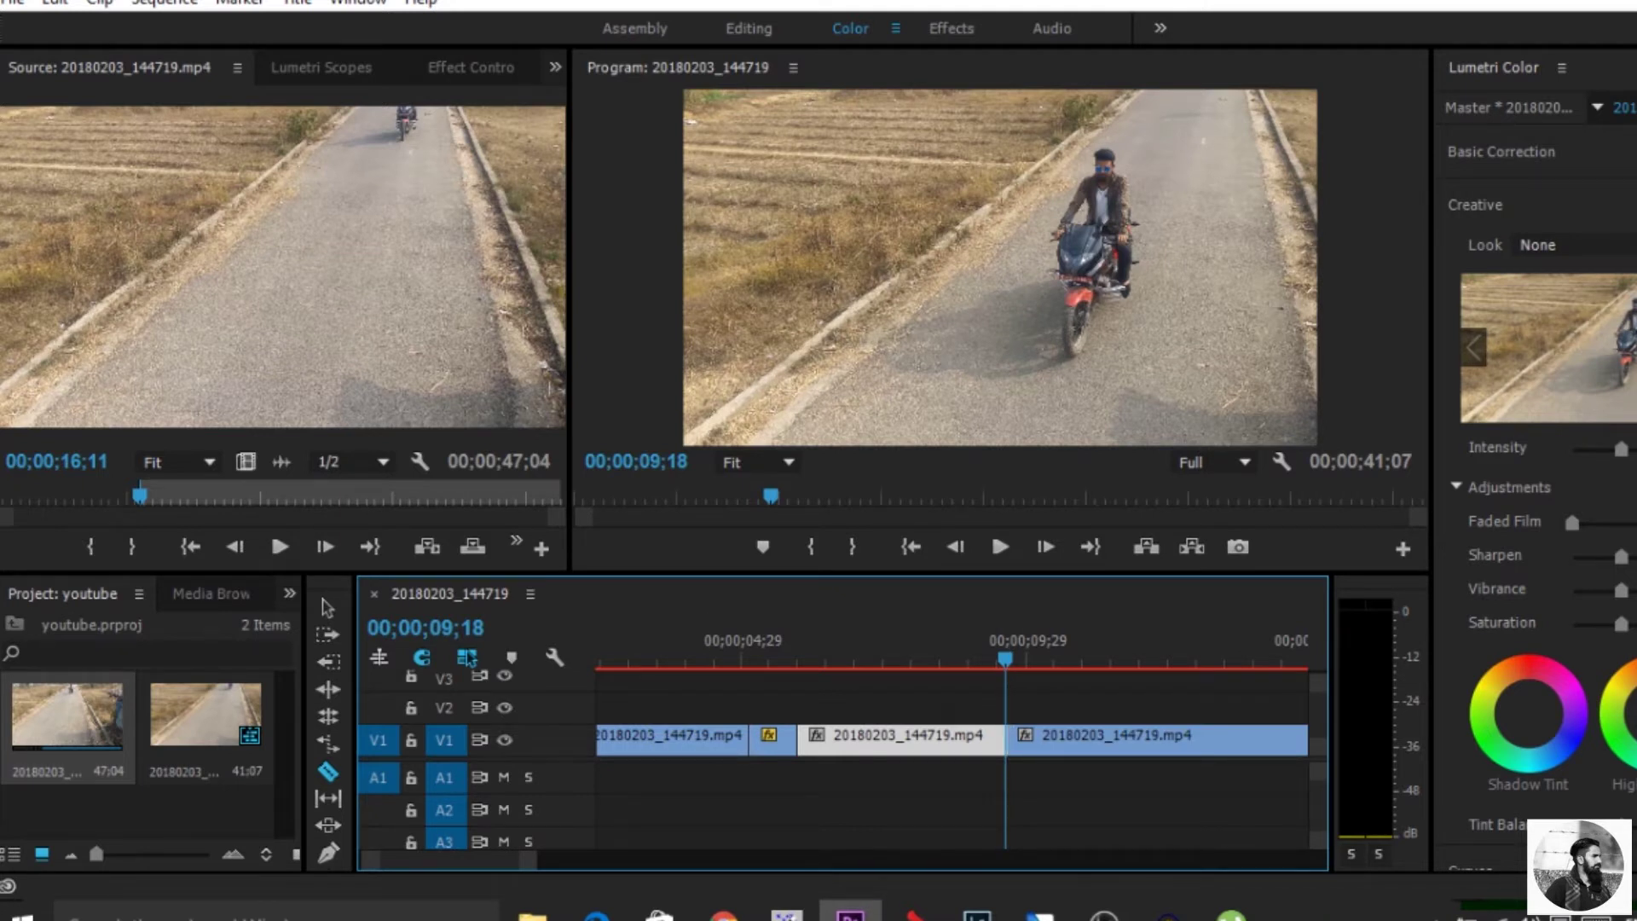
scroll(468, 657, "right", 1)
scroll(468, 657, "right", 4)
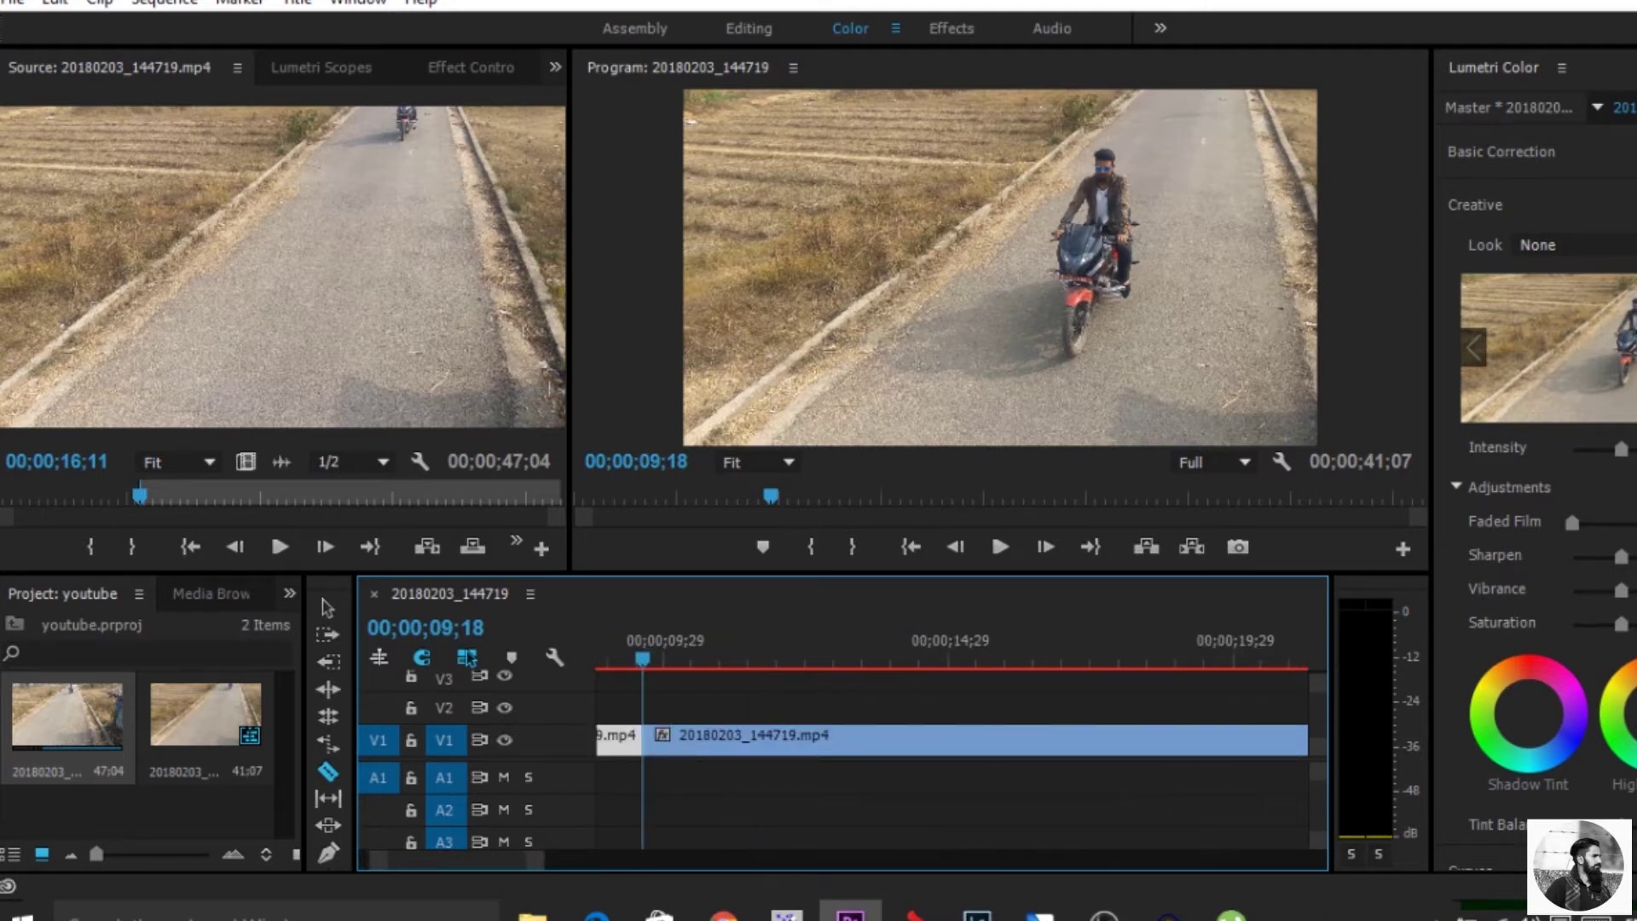
key("Right")
key("Right")
key("Right")
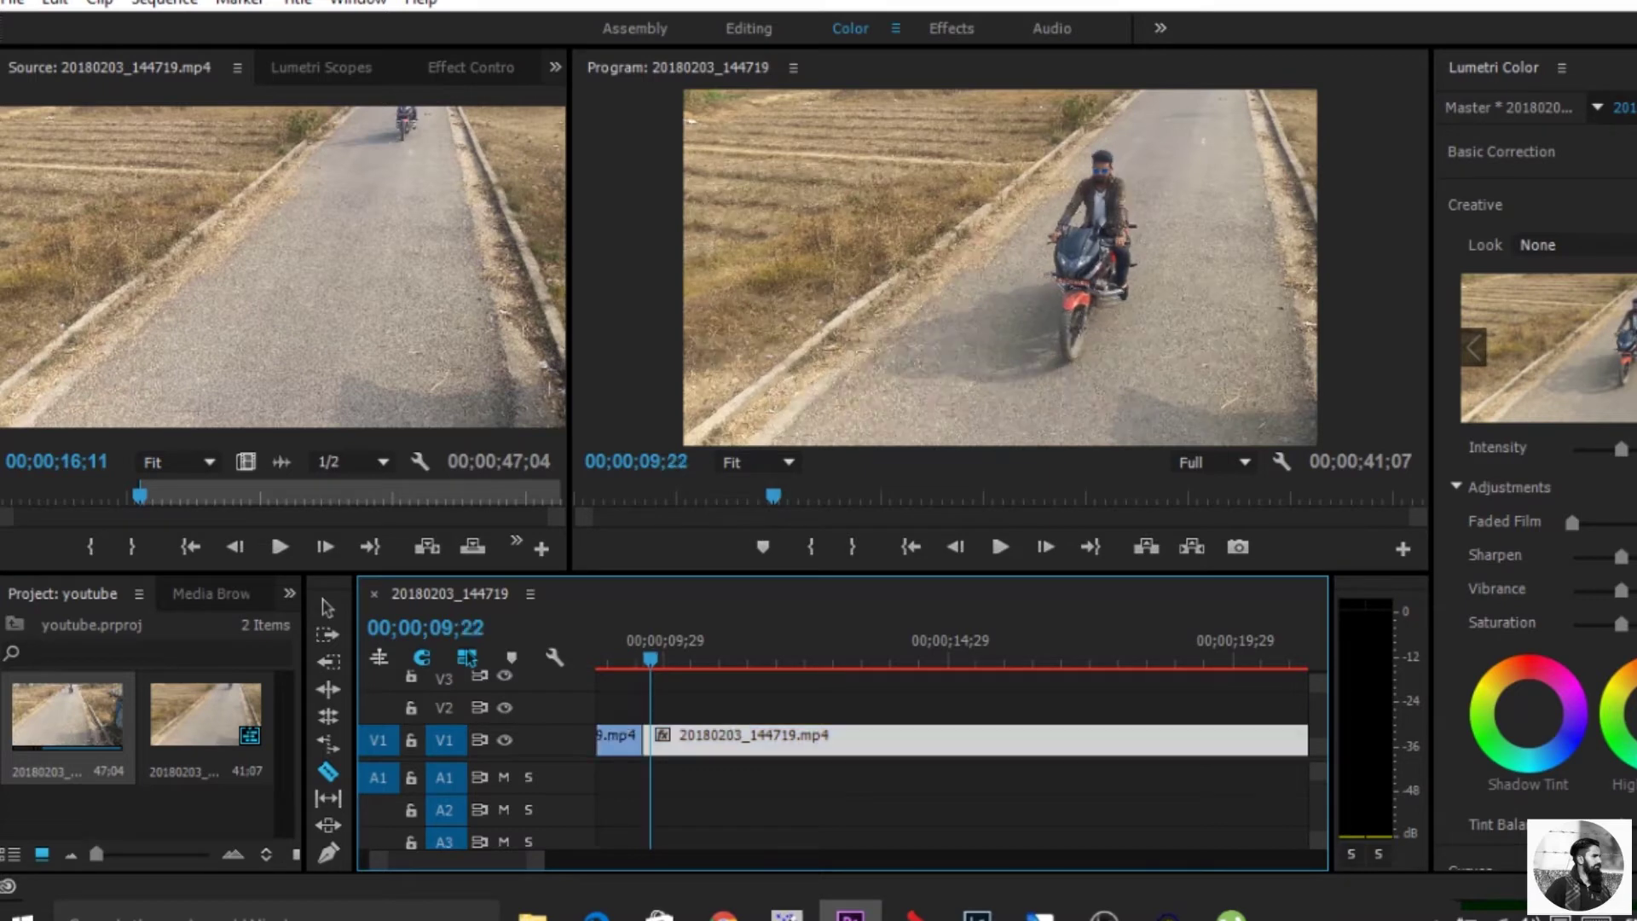
key("Right")
key("Right")
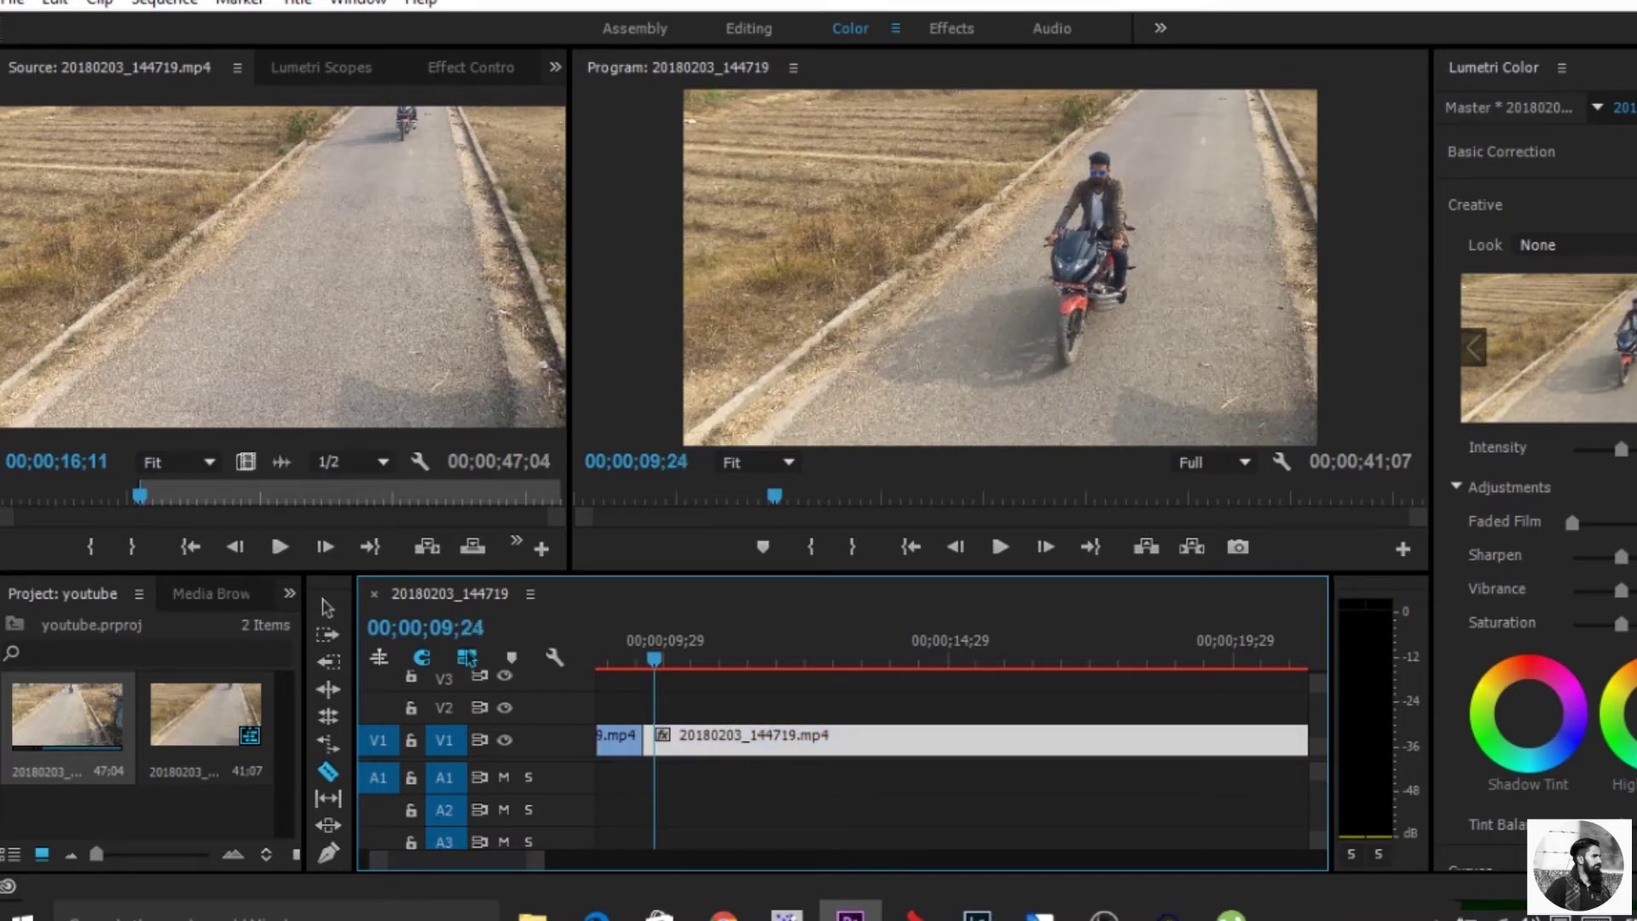
key("space")
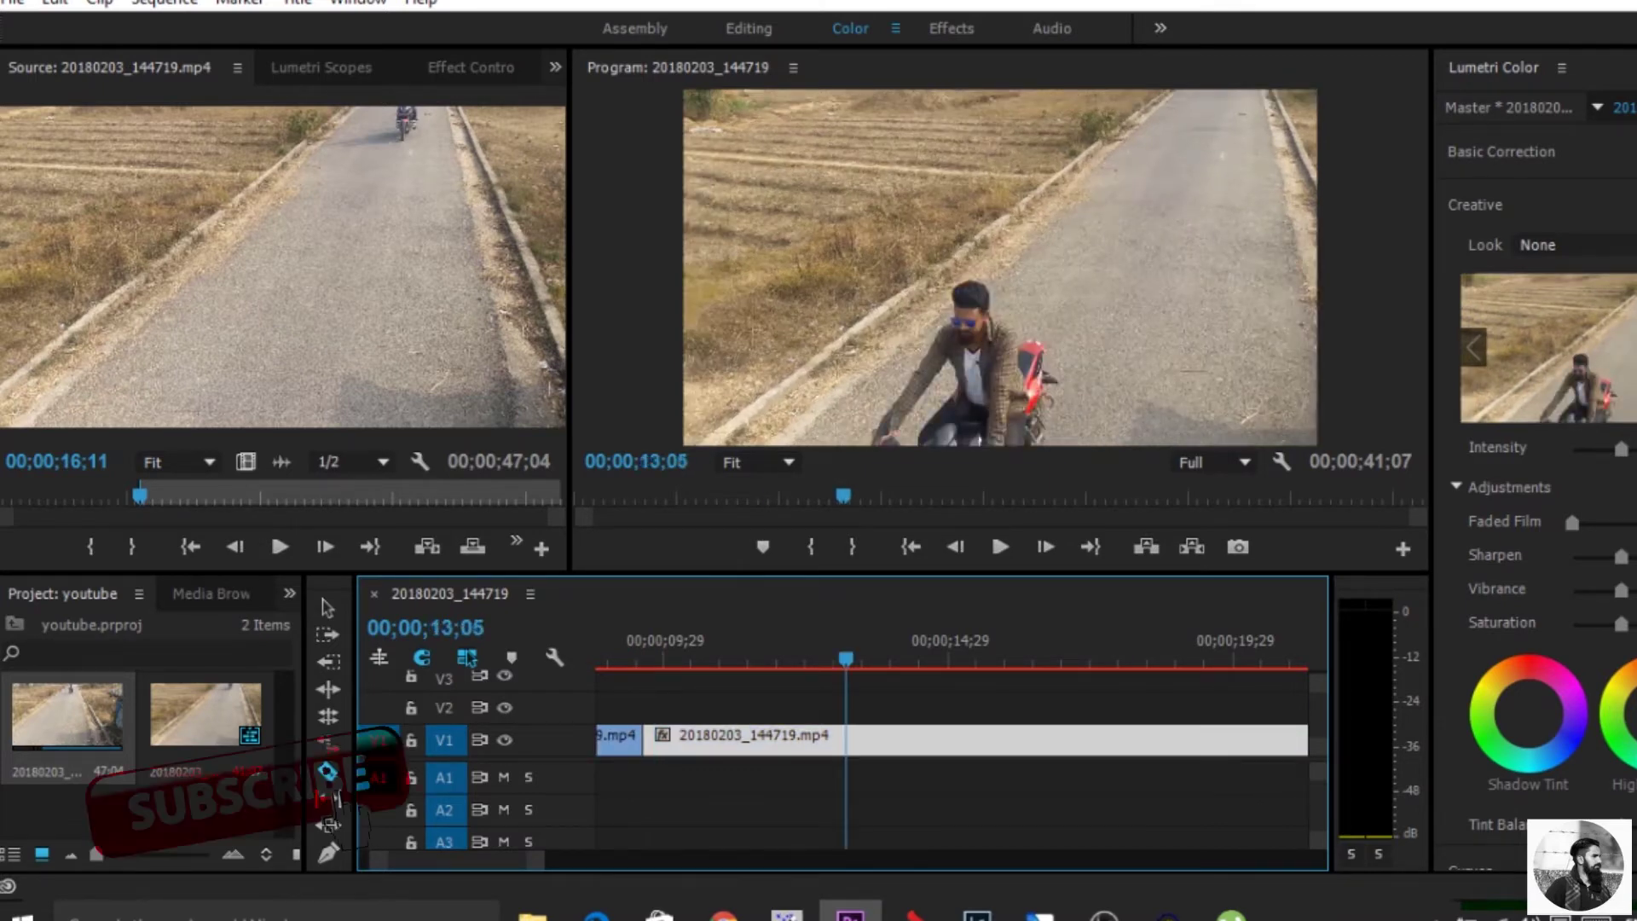
- Cut at 13;05, squeeze the 09;18–13;05 piece into a 26-frame burst, and ripple-delete the gap
left_click(846, 738)
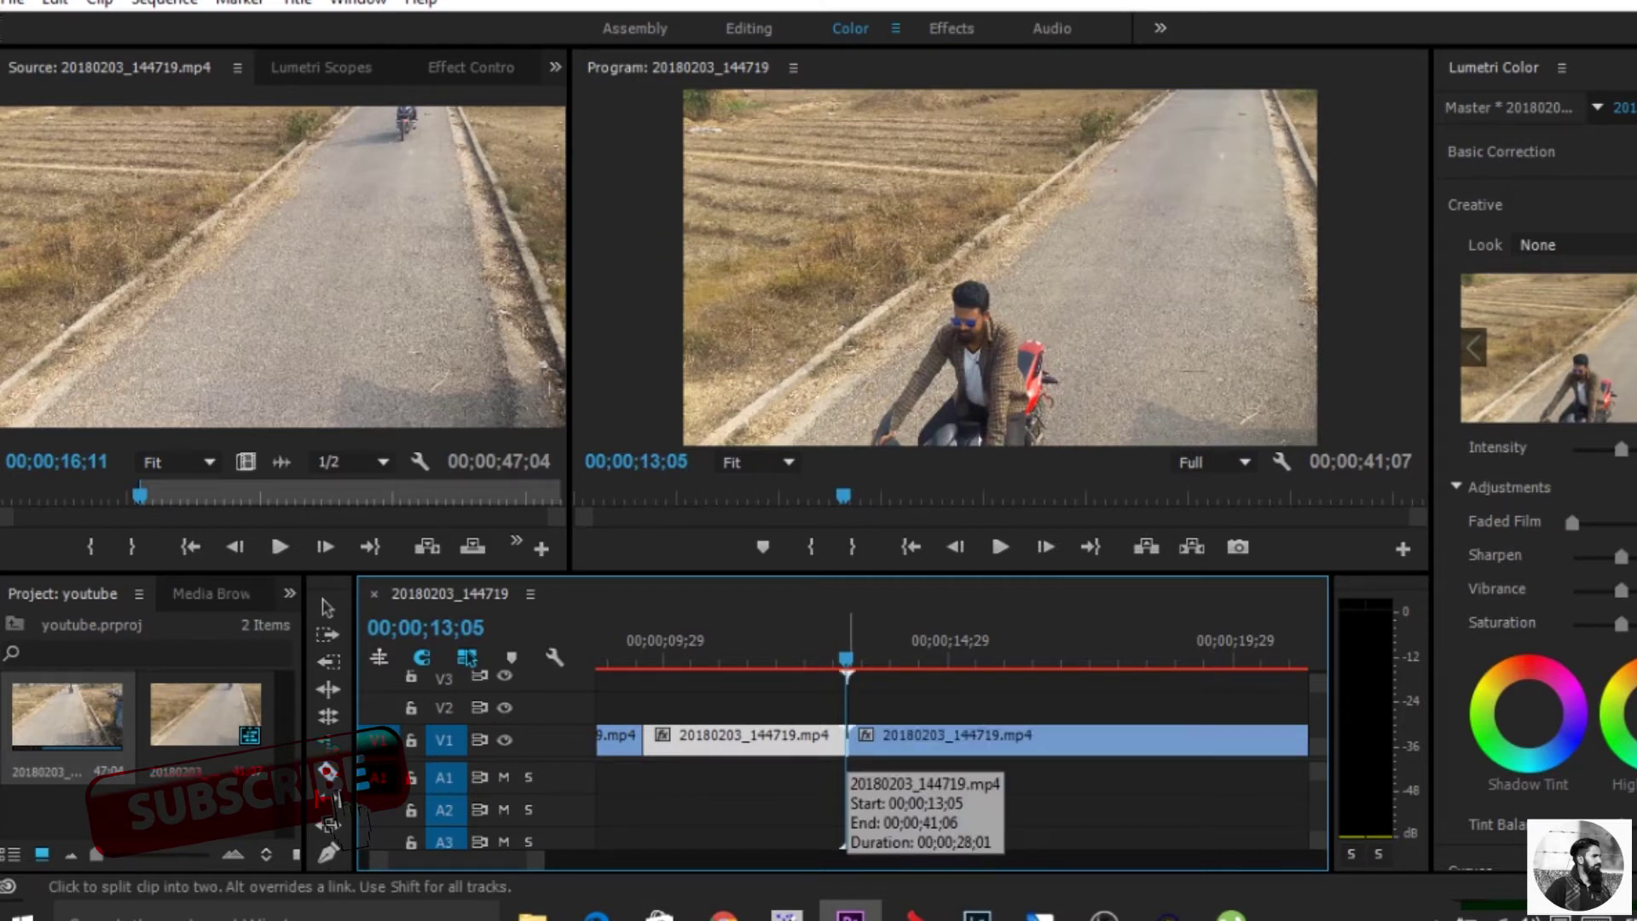
key("r")
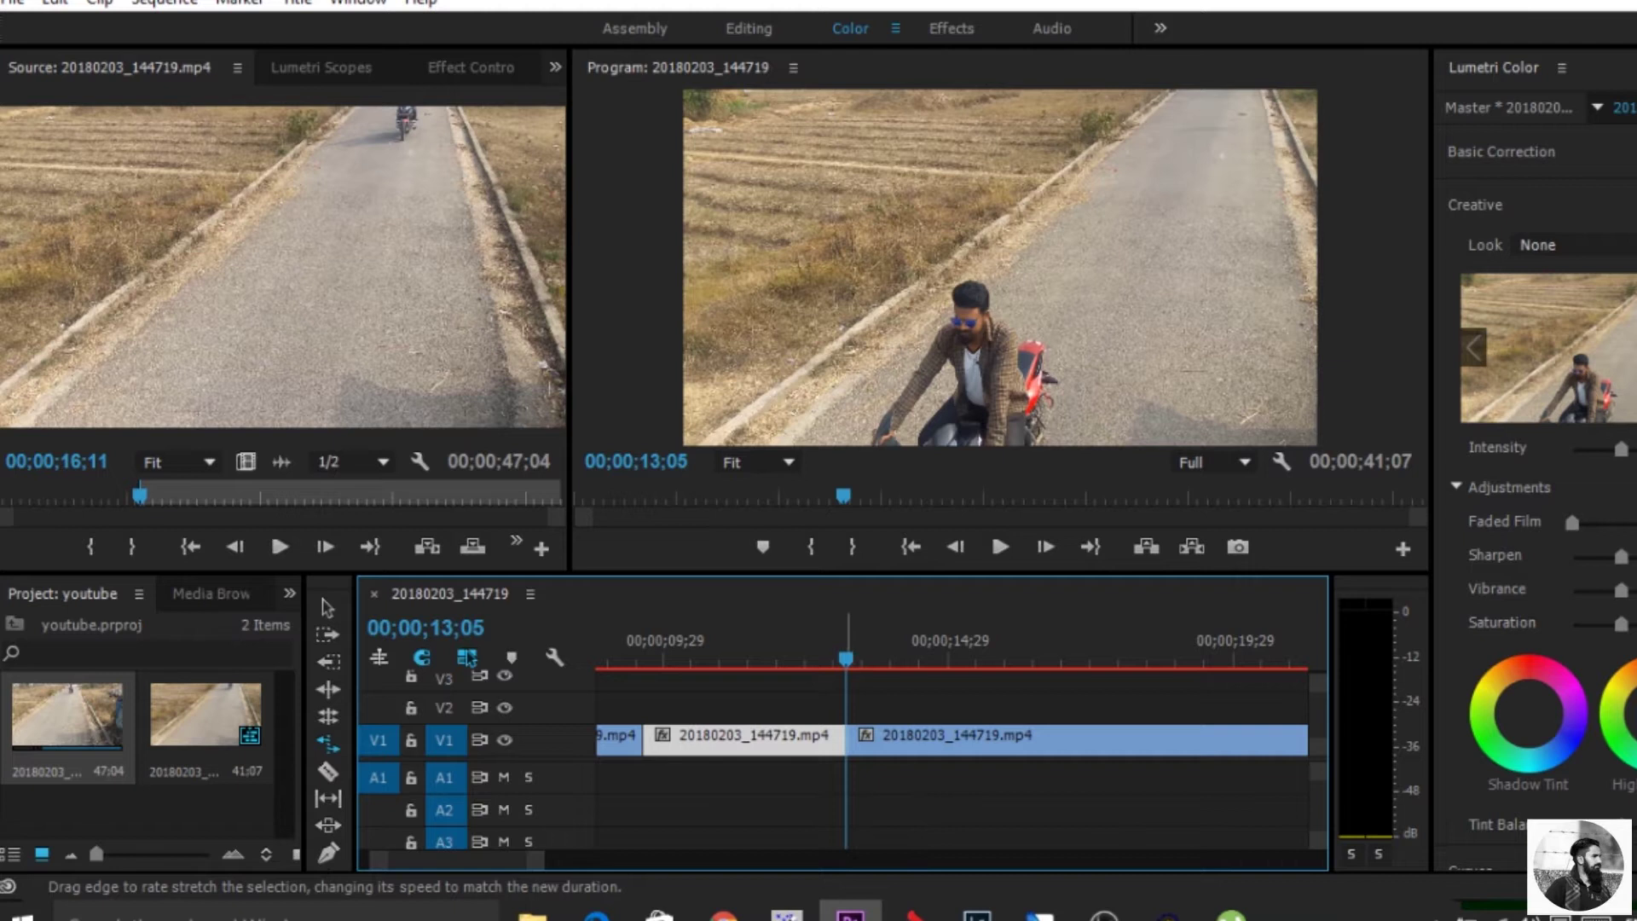
left_click_drag(644, 738, 683, 737)
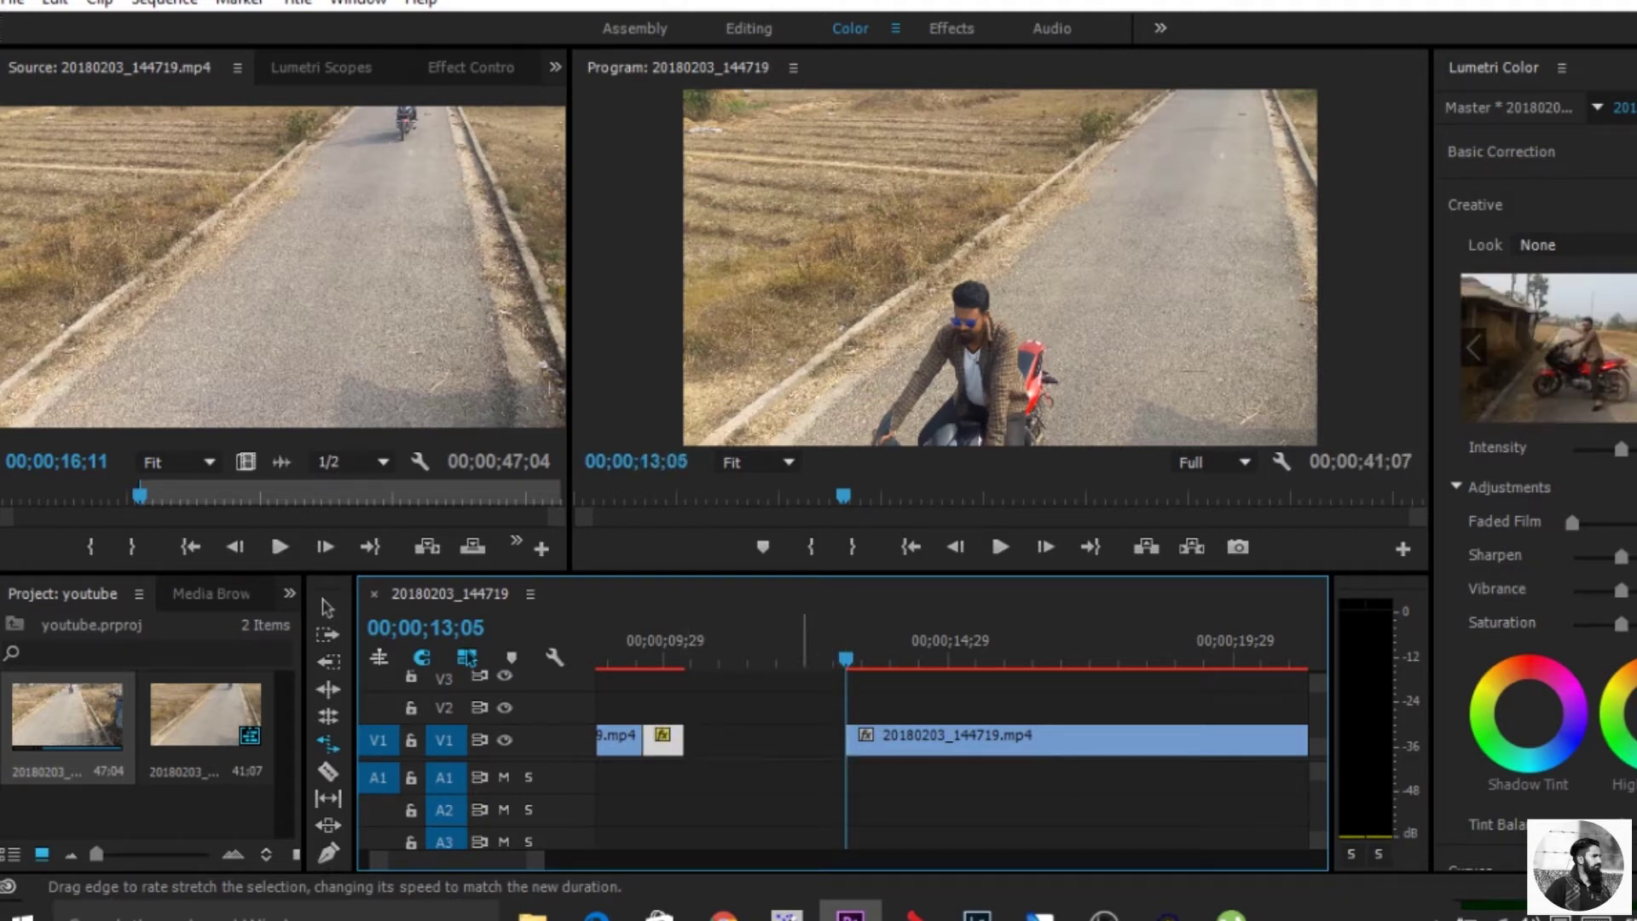
right_click(807, 739)
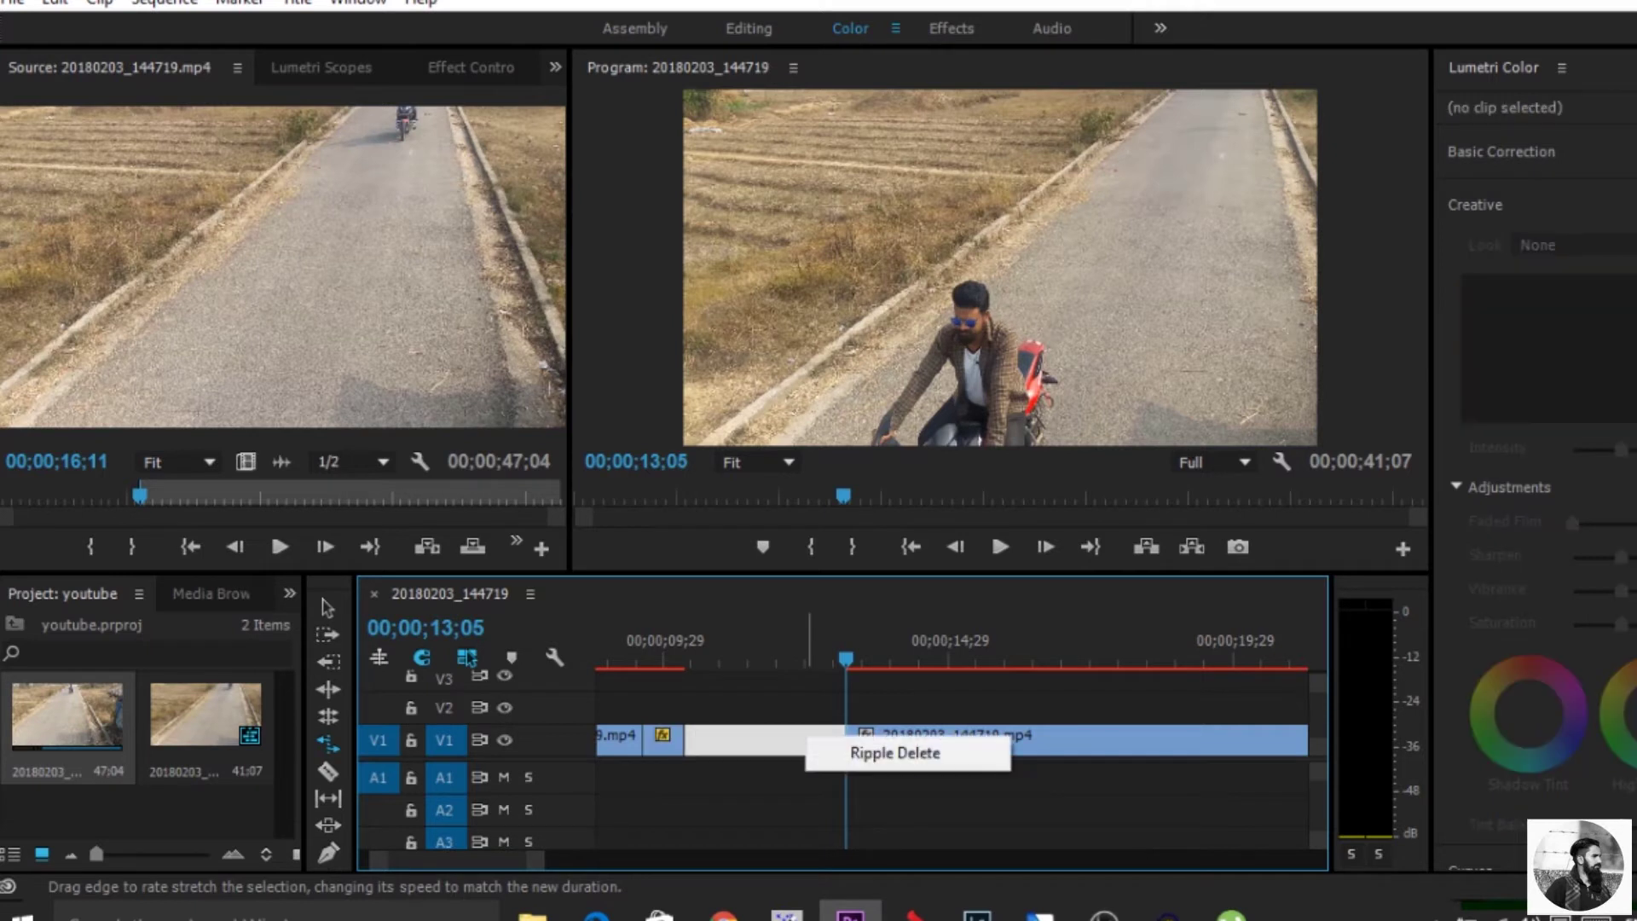
left_click(819, 753)
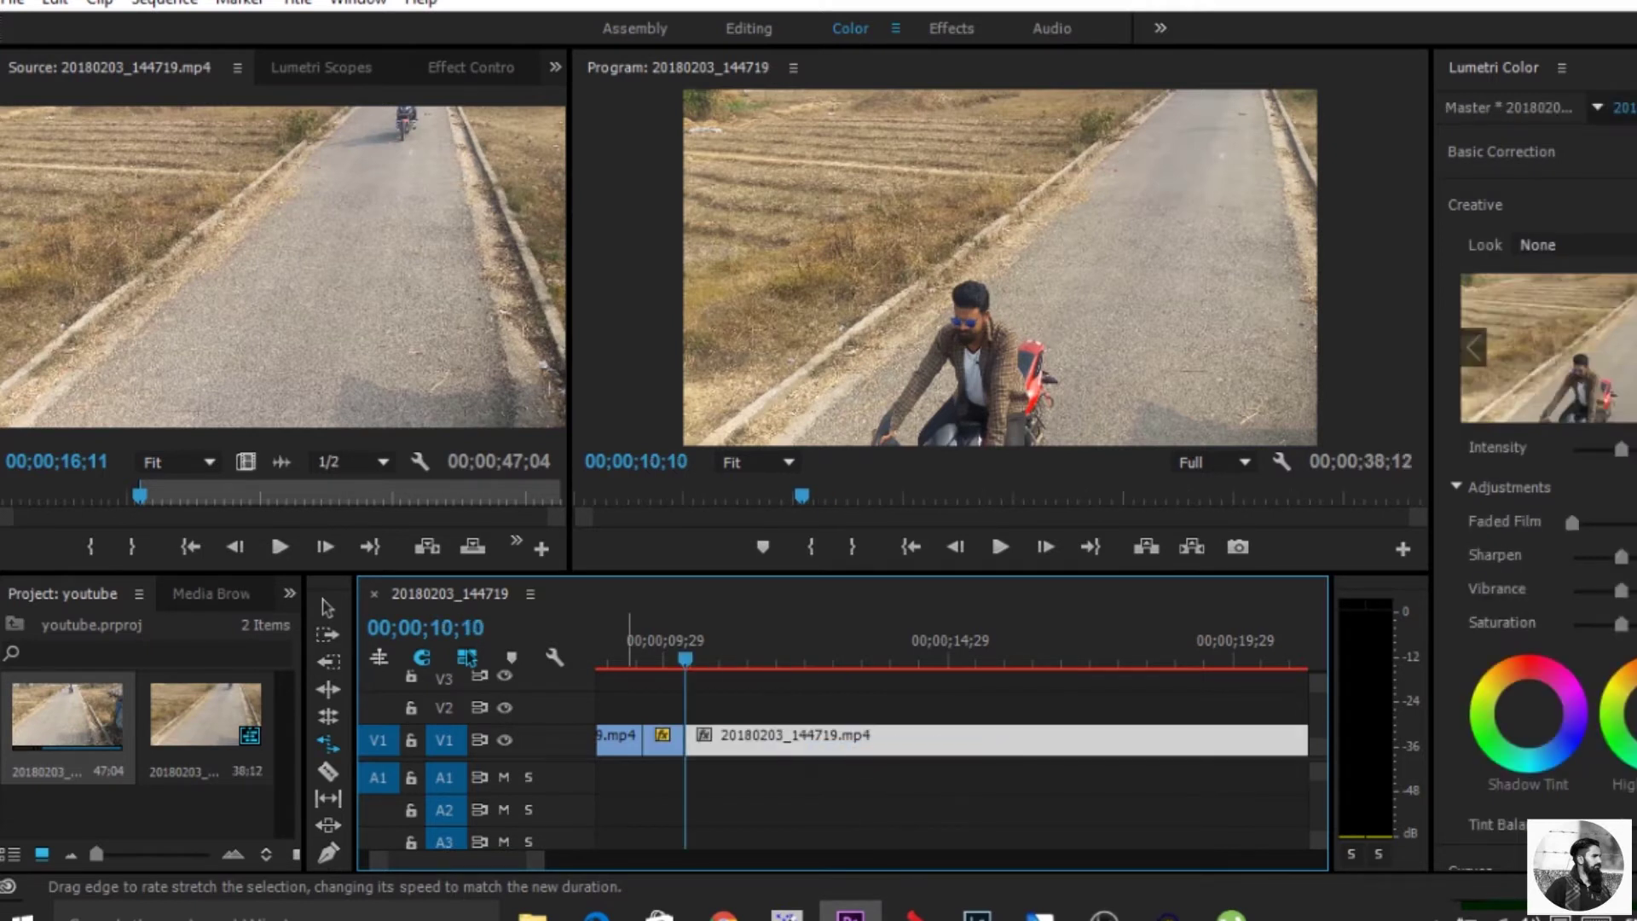
- Return to the Selection tool and play the edit back from the start
key("v")
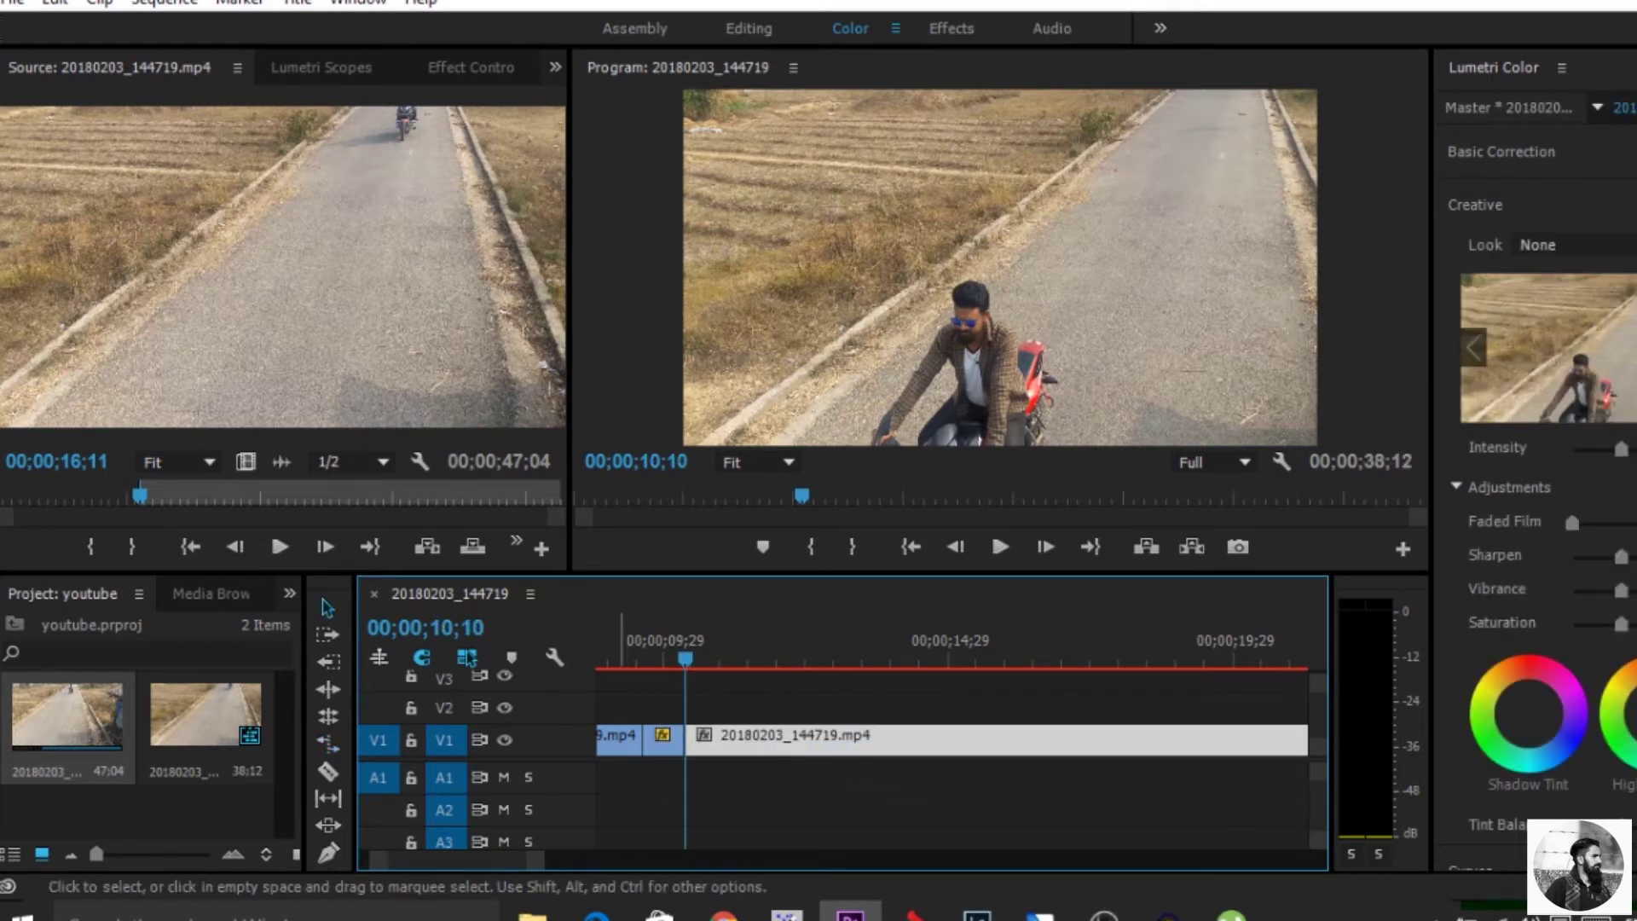
key("ctrl+shift+a")
key("Home")
key("space")
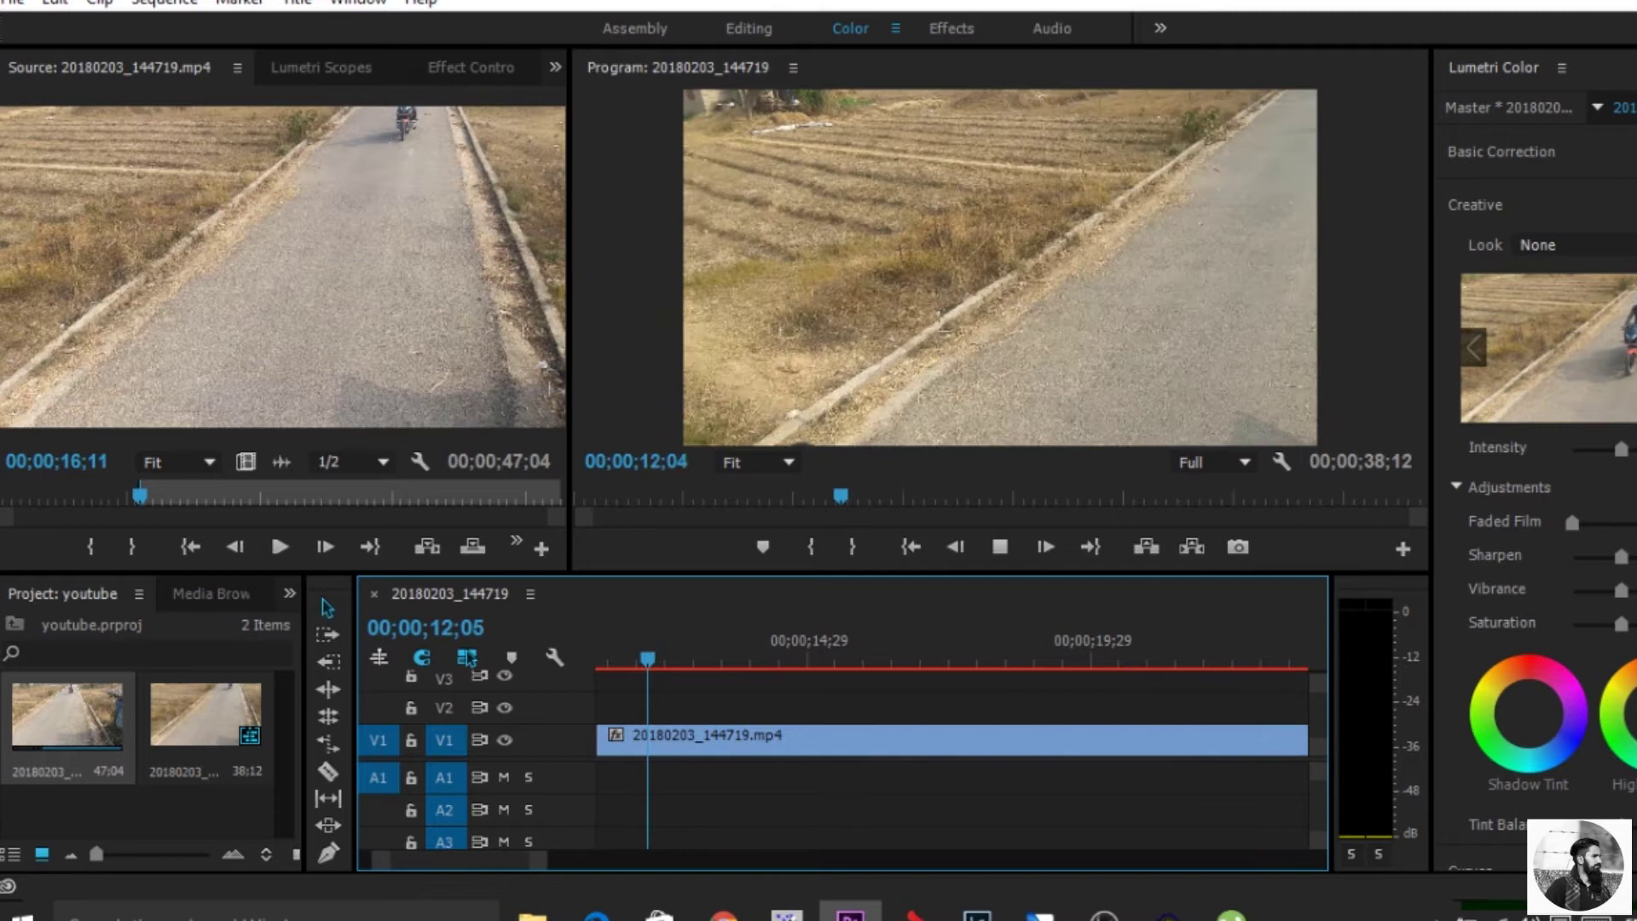
- Split the V1 clip at 00;00;16;12 and 00;00;19;14
key("space")
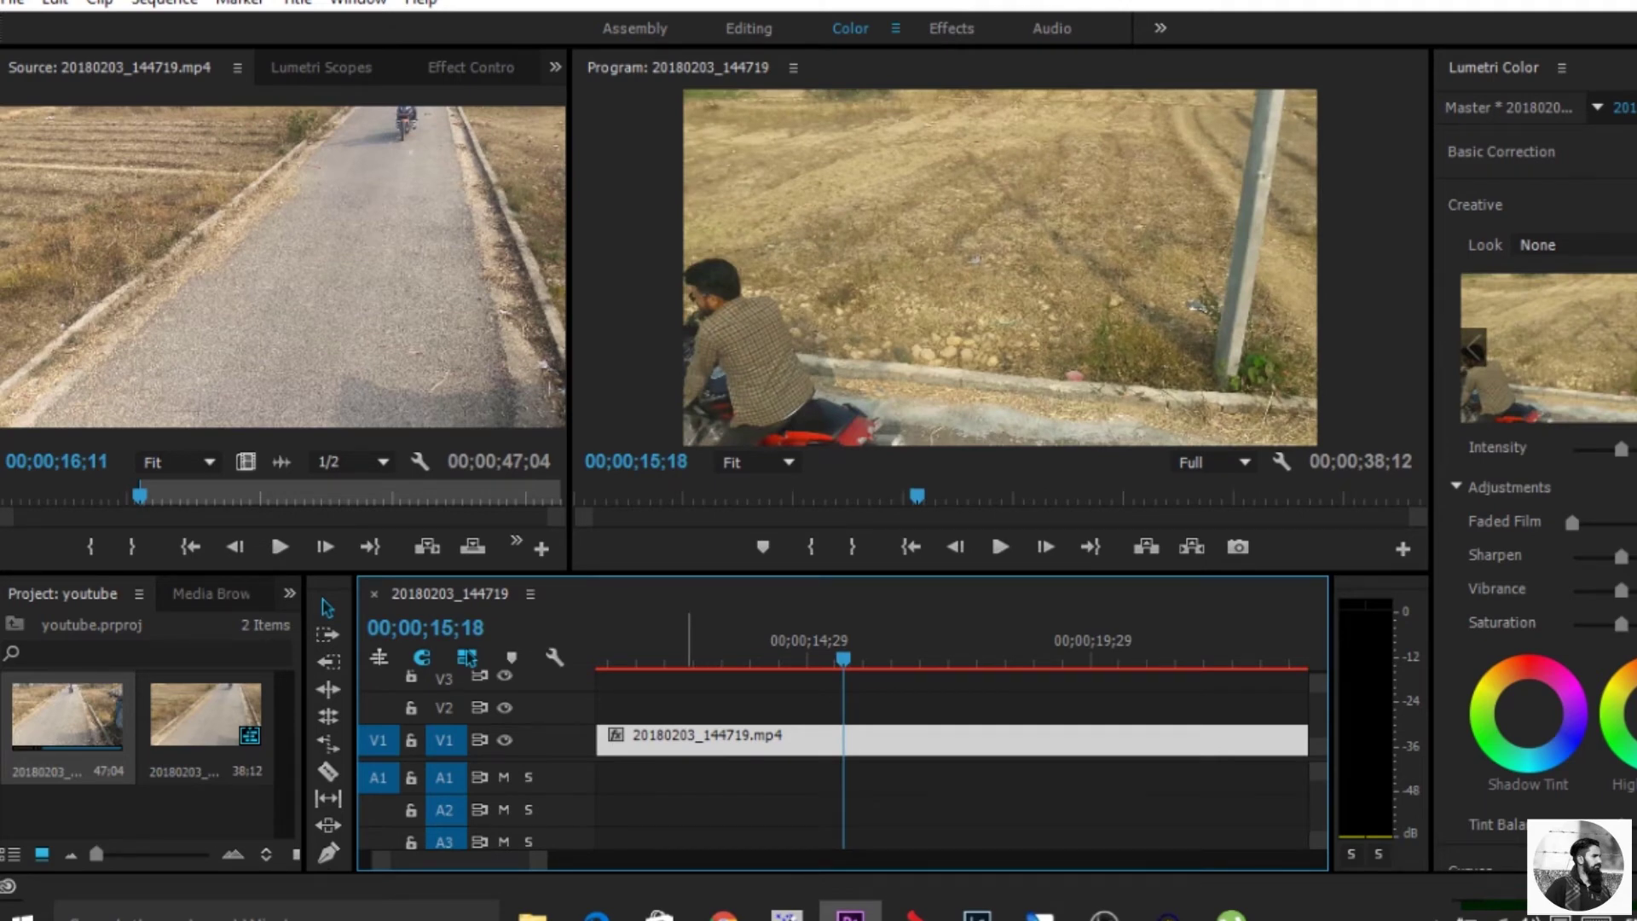
key("space")
key("space")
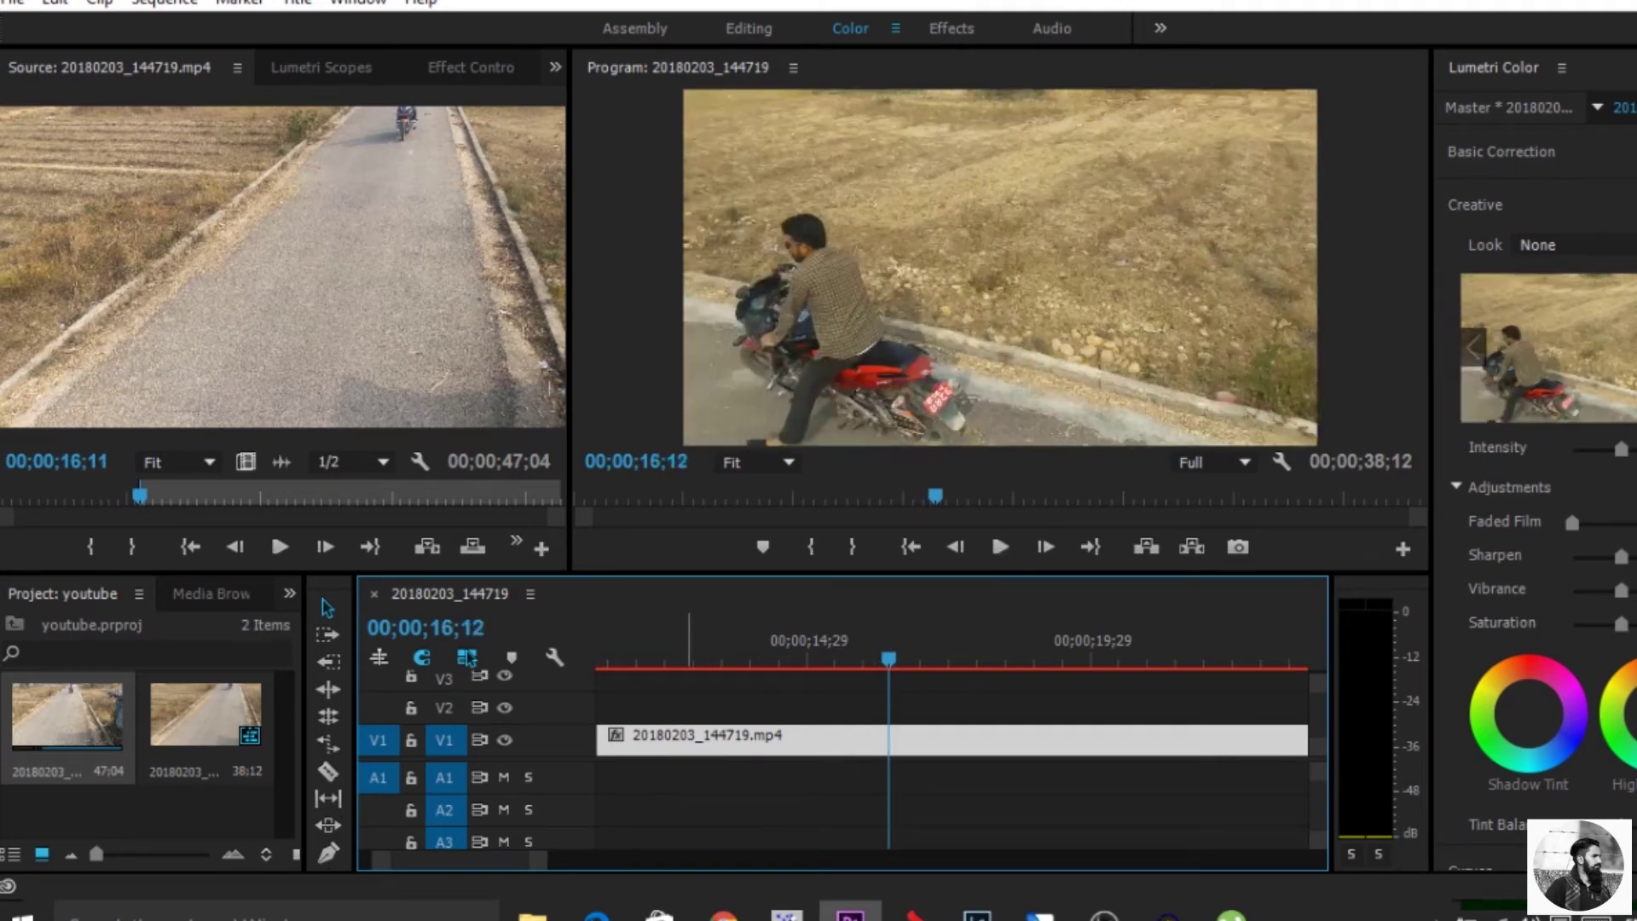
key("c")
left_click(889, 738)
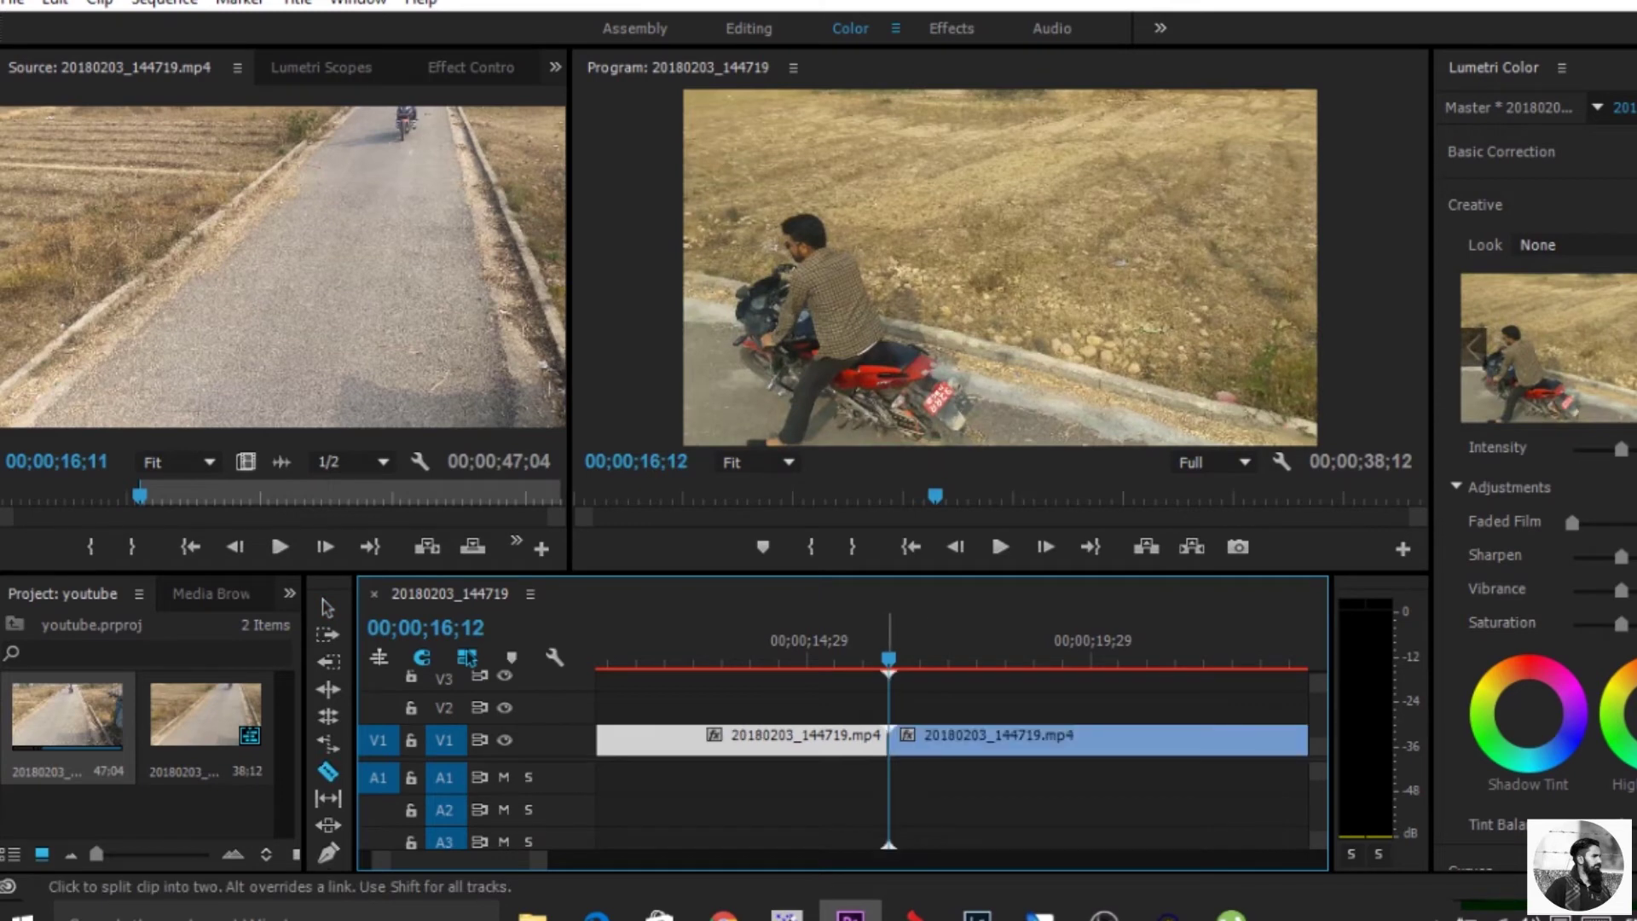
key("space")
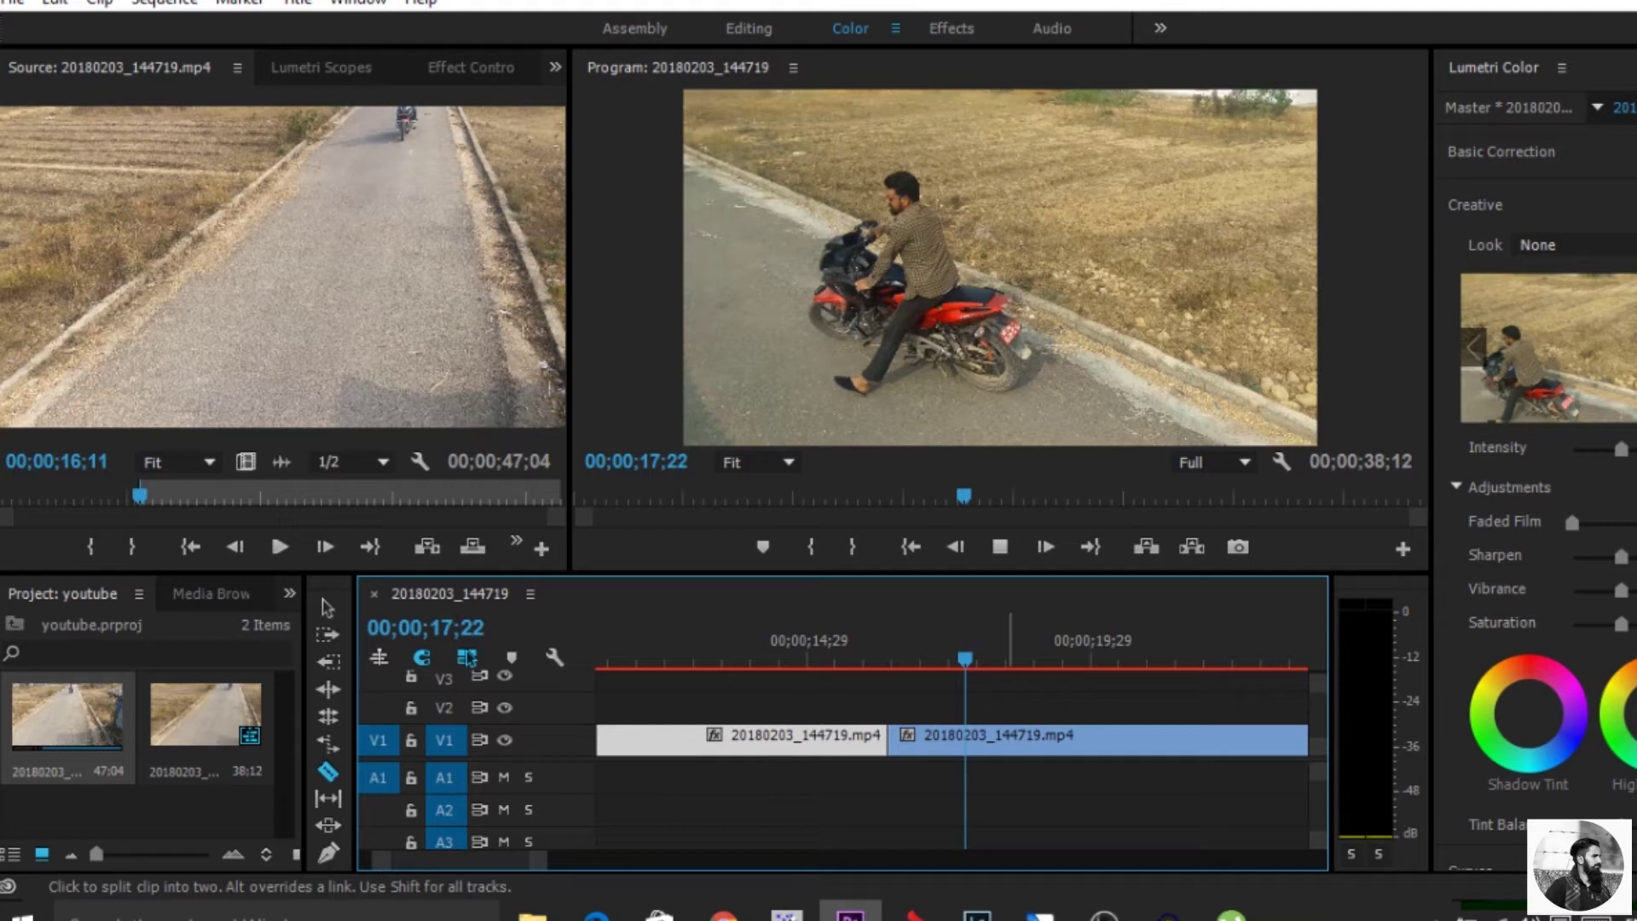
key("space")
key("ctrl+k")
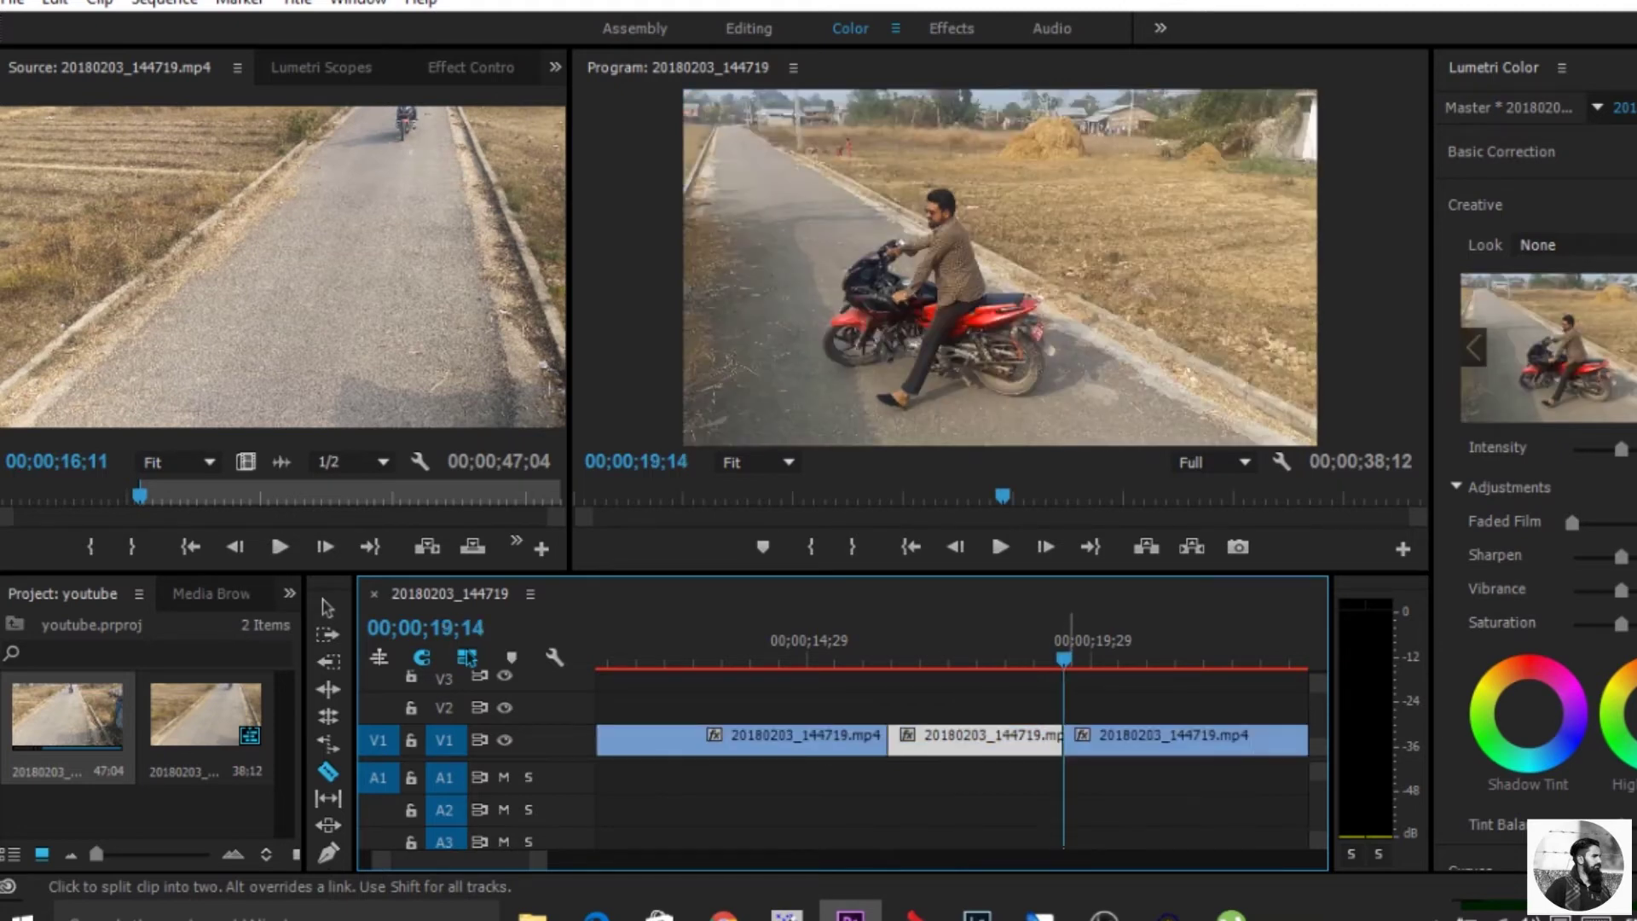
- Rate-stretch the 16;12–19;14 piece into a 13-frame burst, ripple-delete the gap, and replay
key("r")
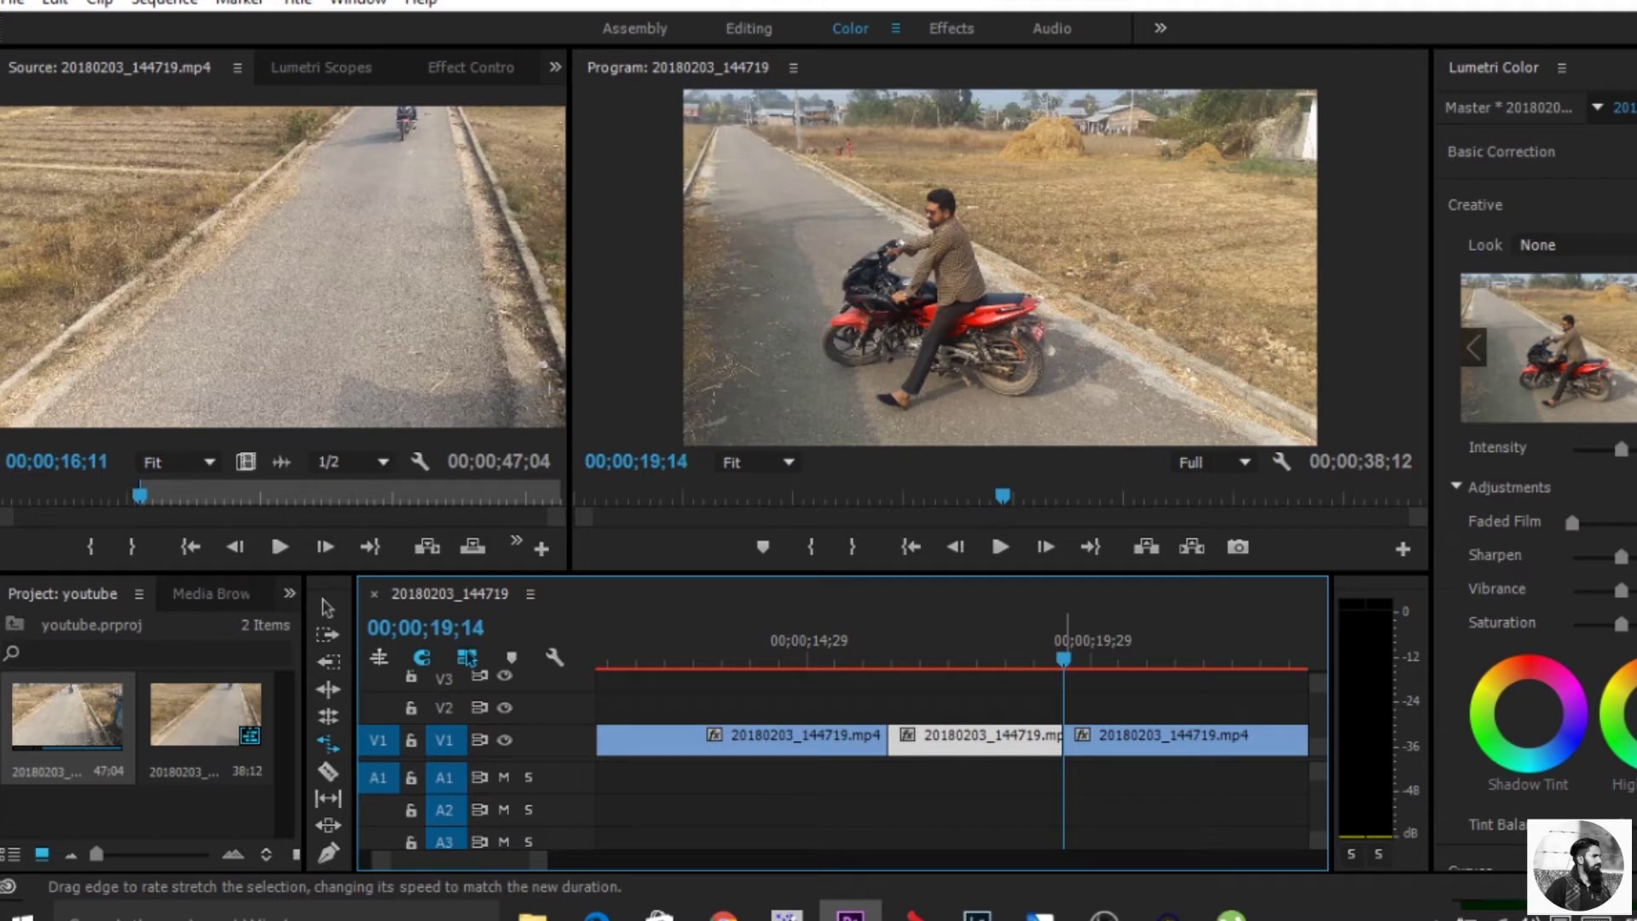
left_click_drag(1064, 740, 920, 740)
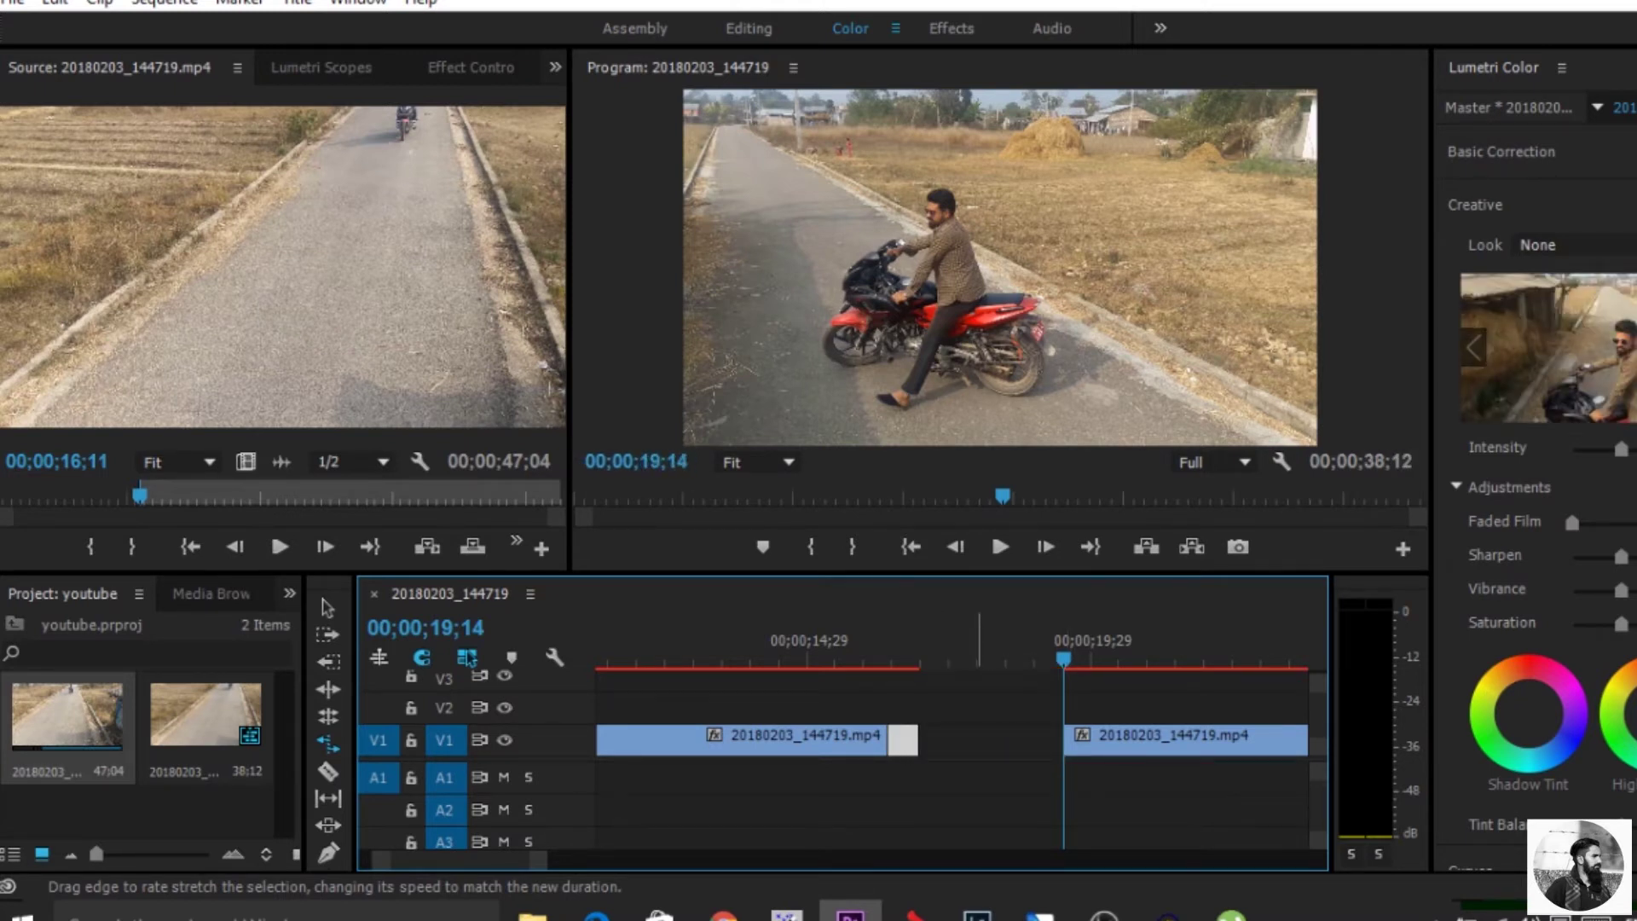
key("v")
right_click(972, 742)
left_click(1058, 760)
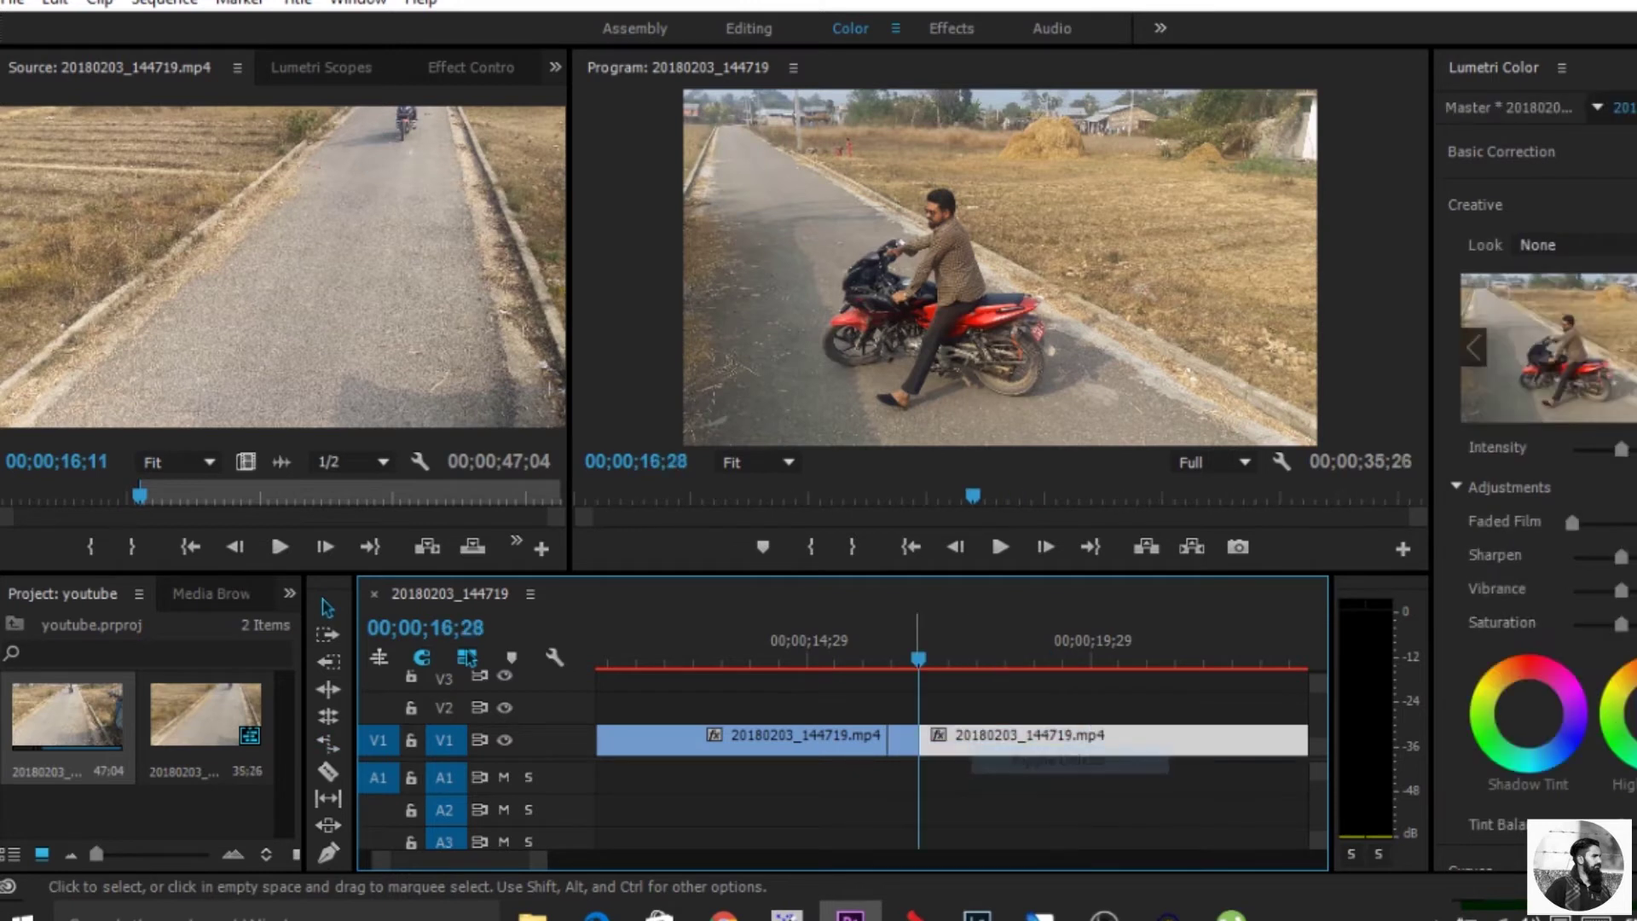
key("space")
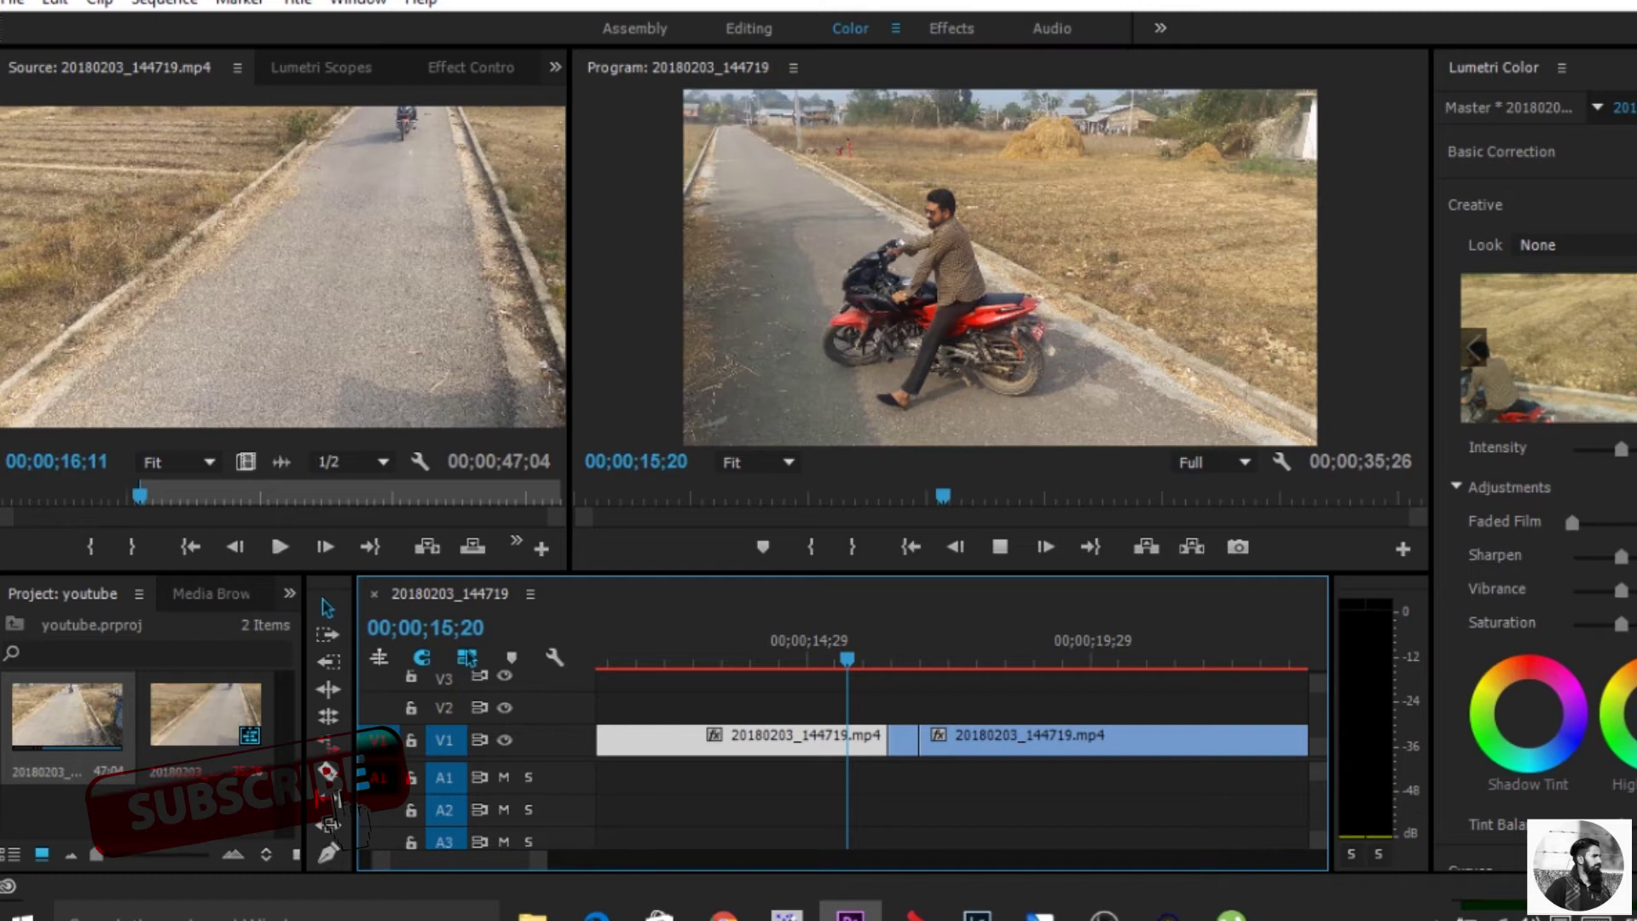
- Split V1 at 00;00;18;21, delete the trailing footage, and zoom out to the whole sequence
key("space")
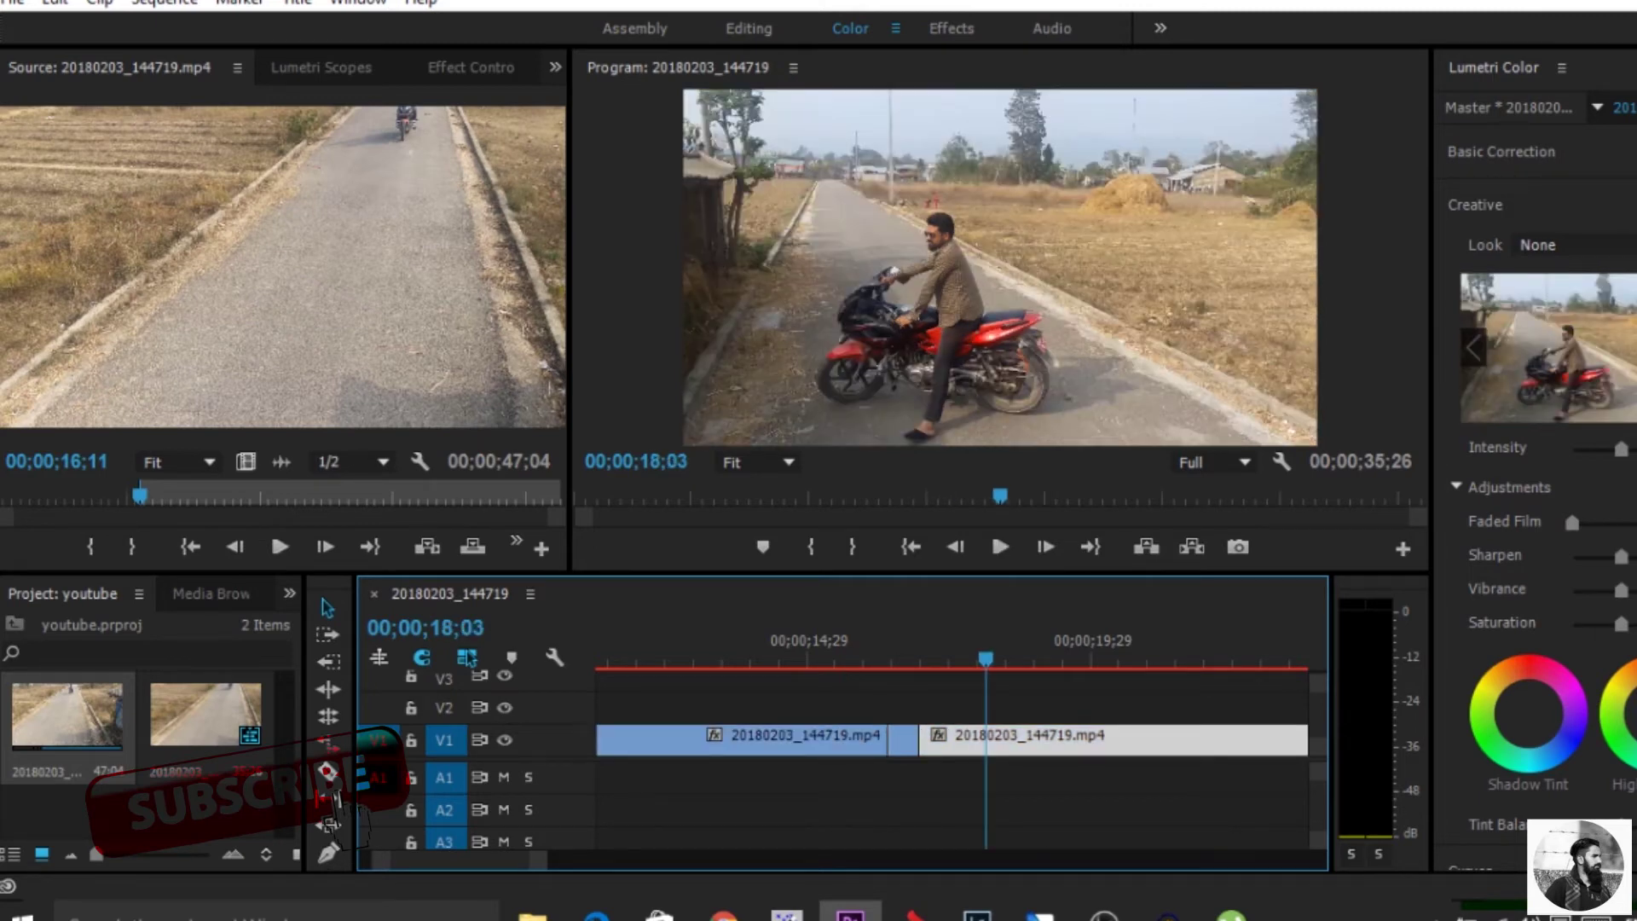
key("c")
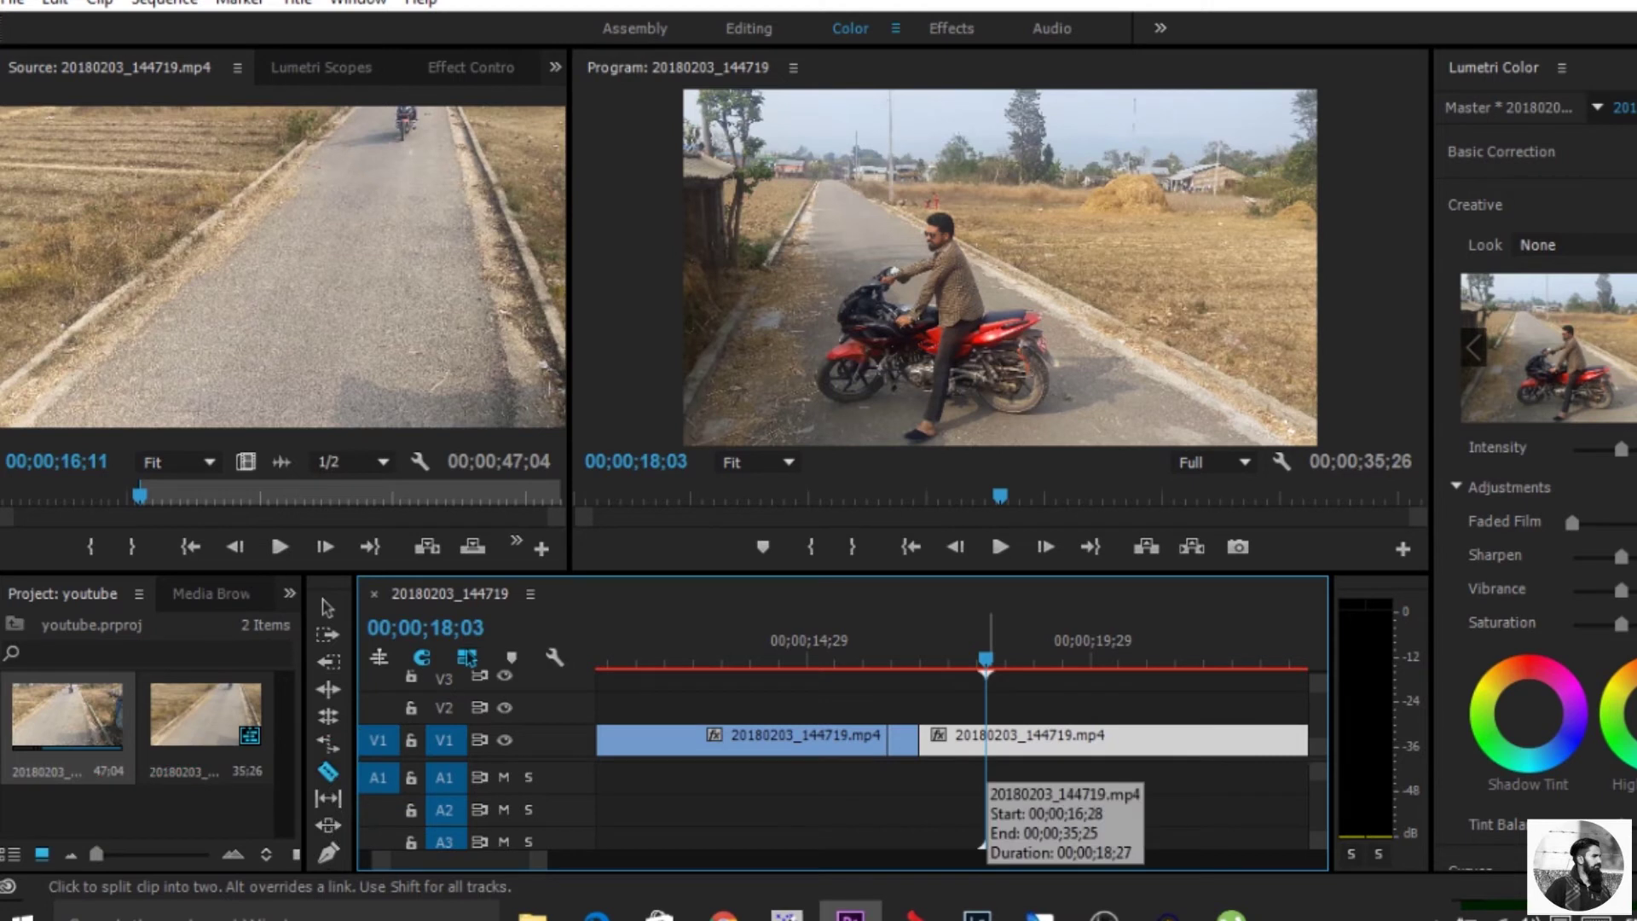
key("space")
key("space")
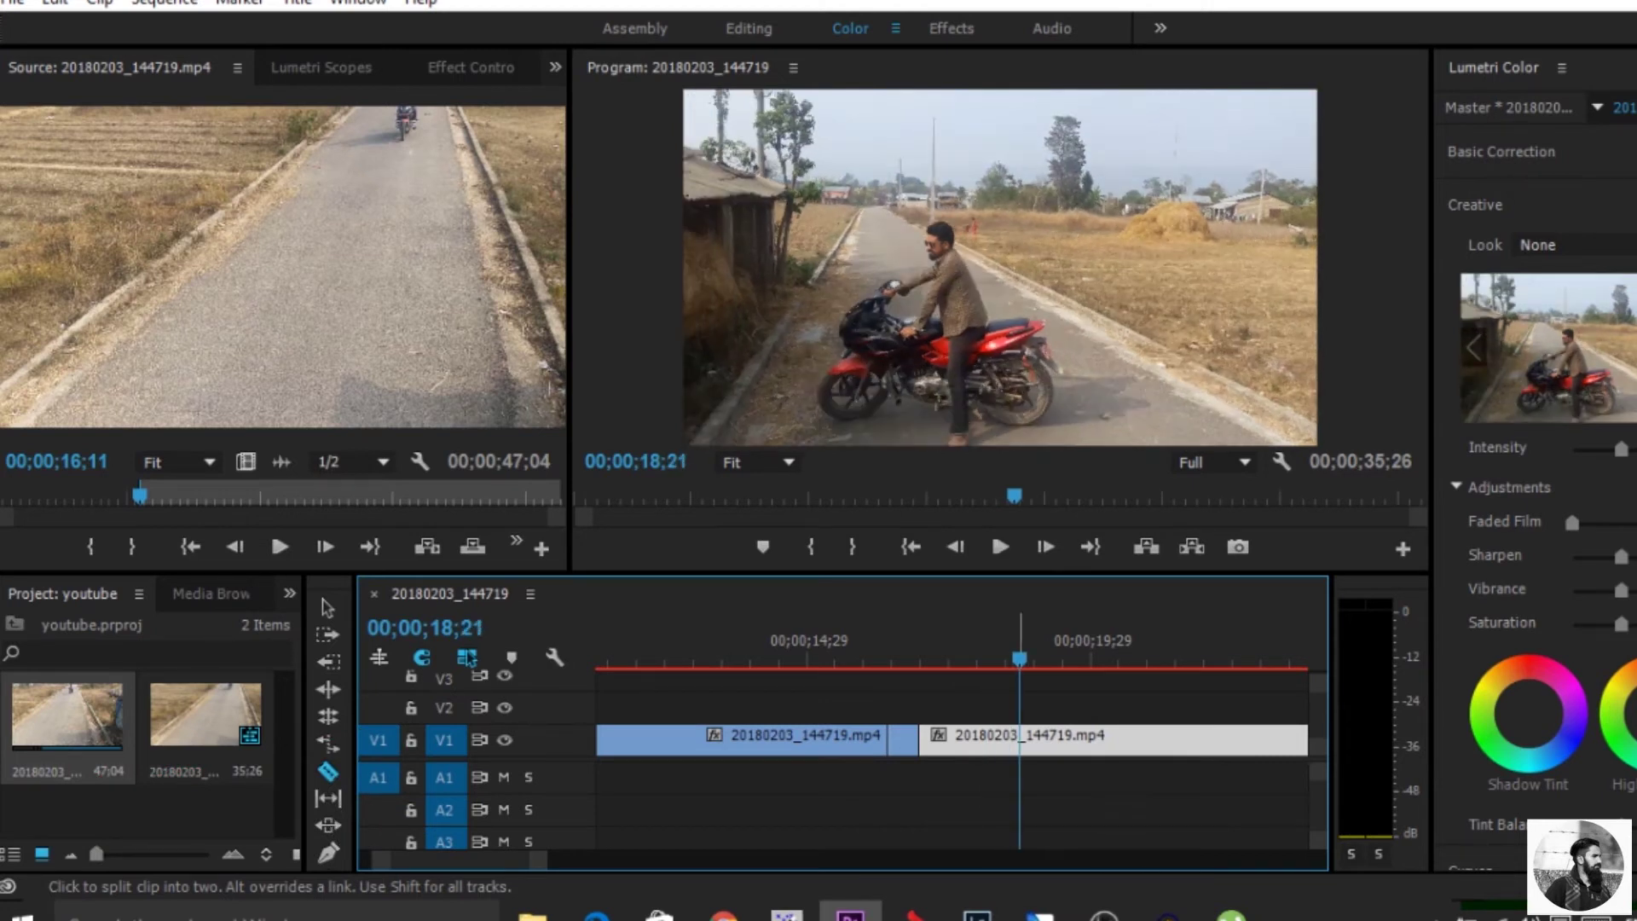
key("ctrl+k")
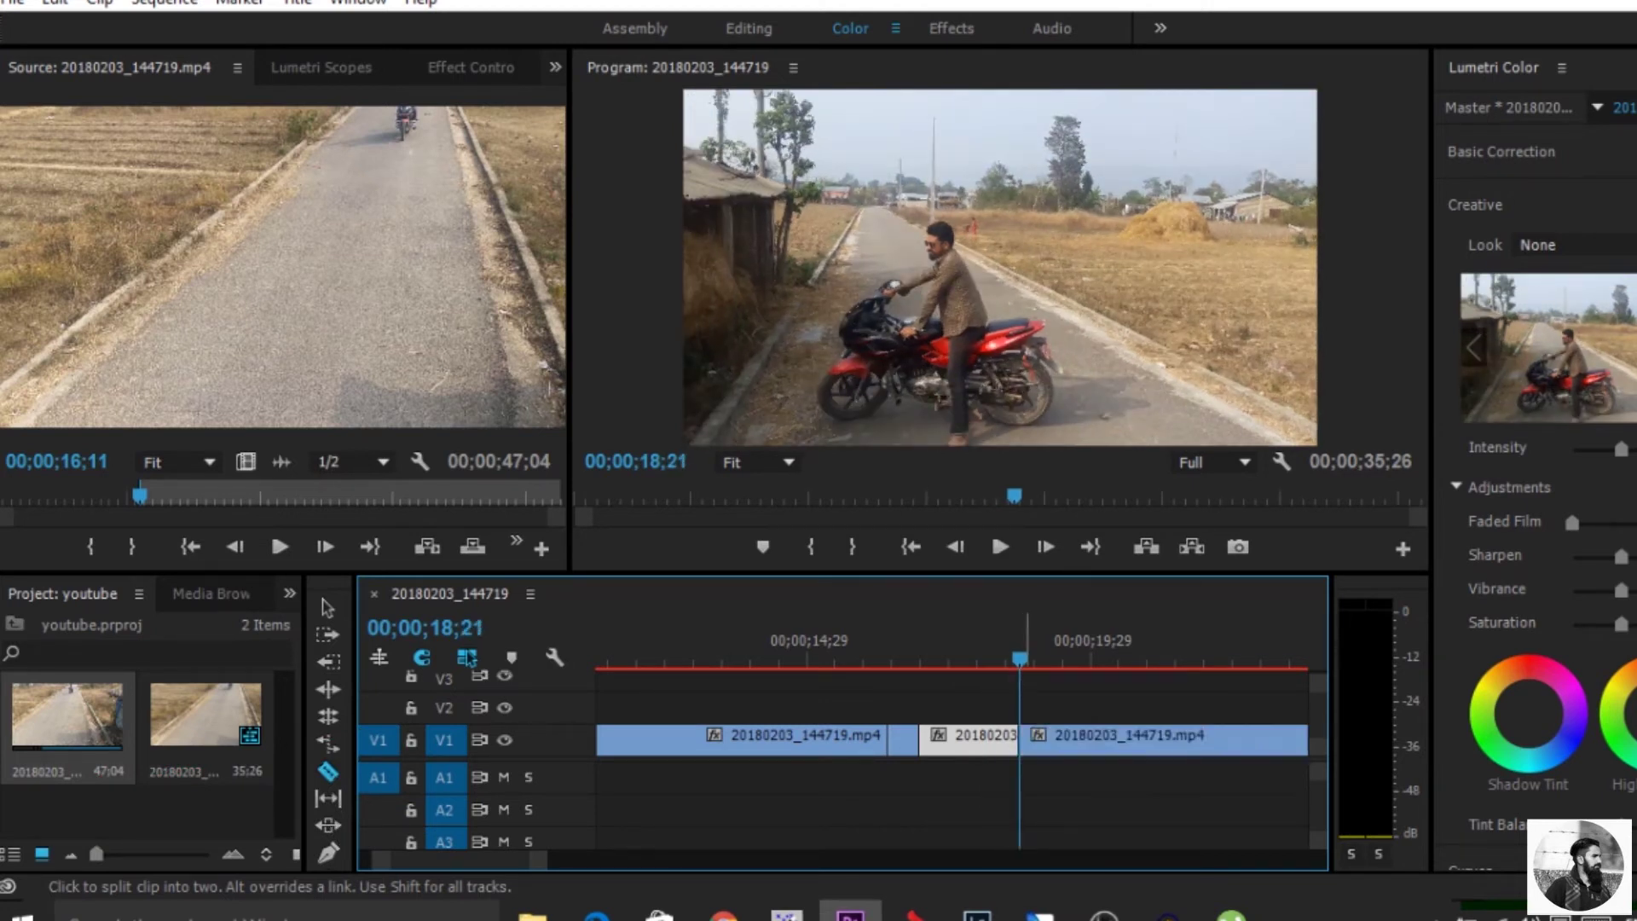
key("v")
key("d")
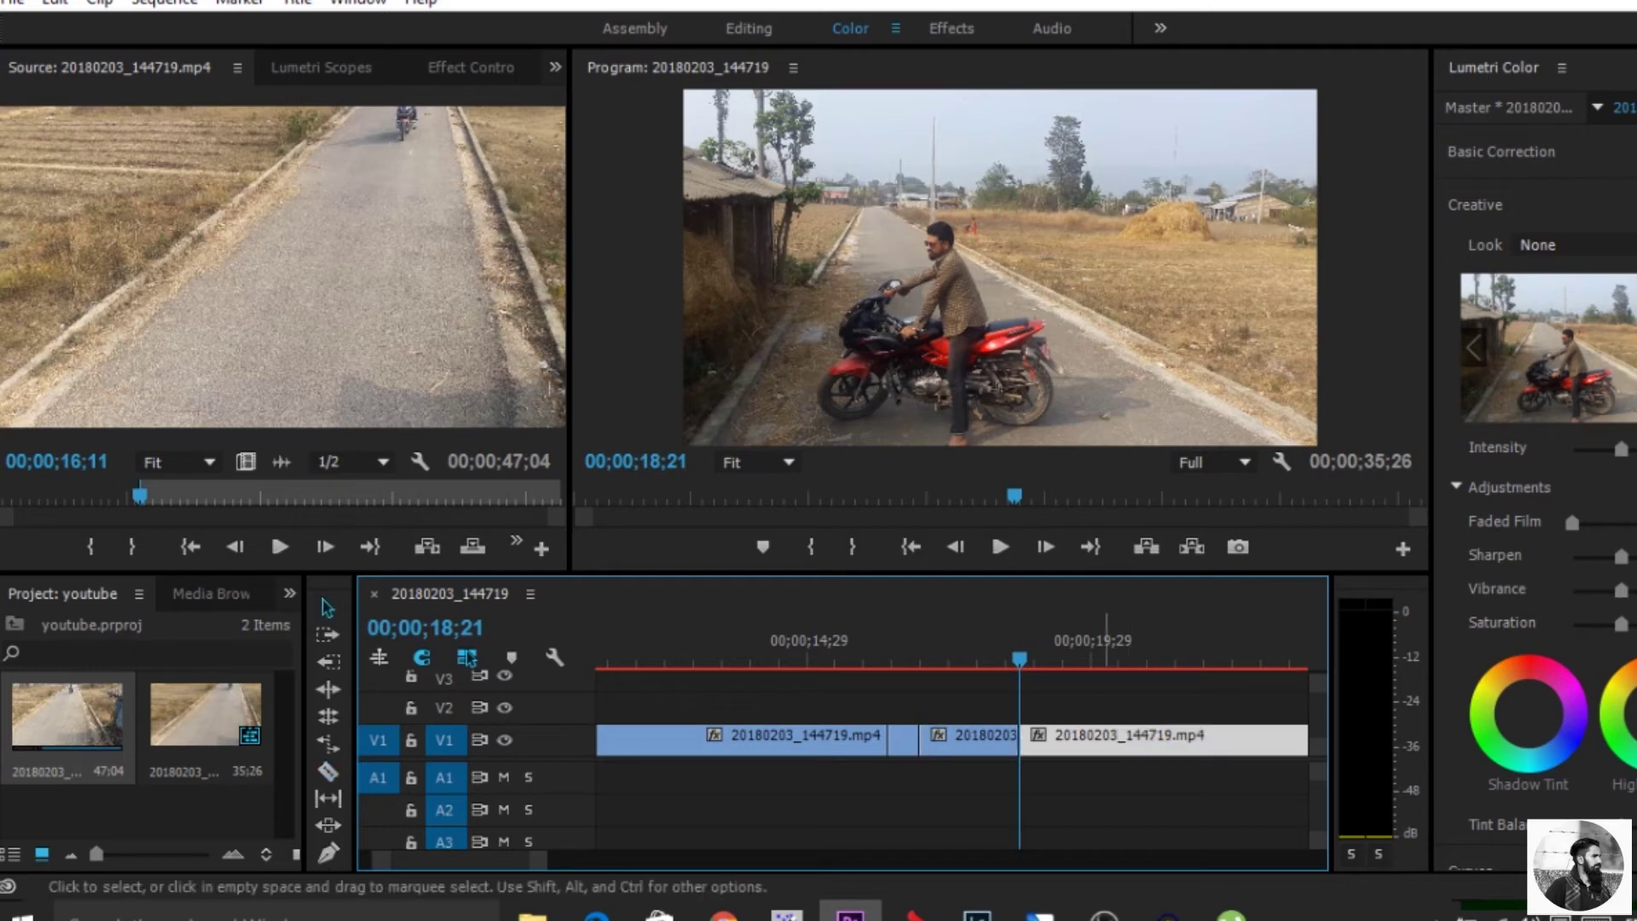
key("Delete")
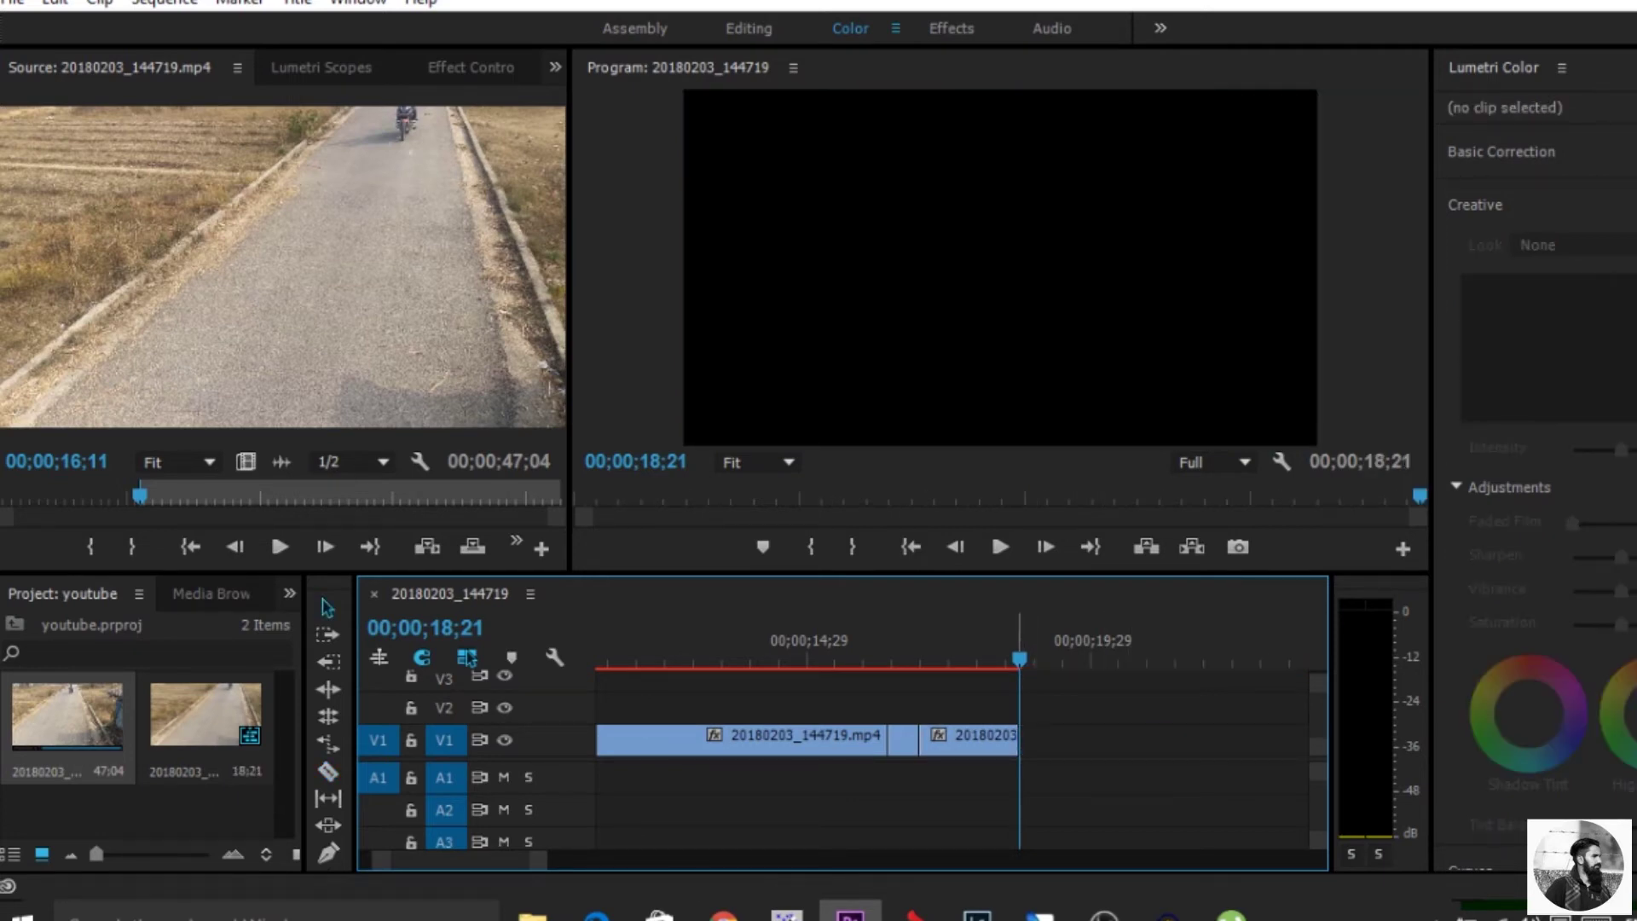
key("j")
key("j")
key("j")
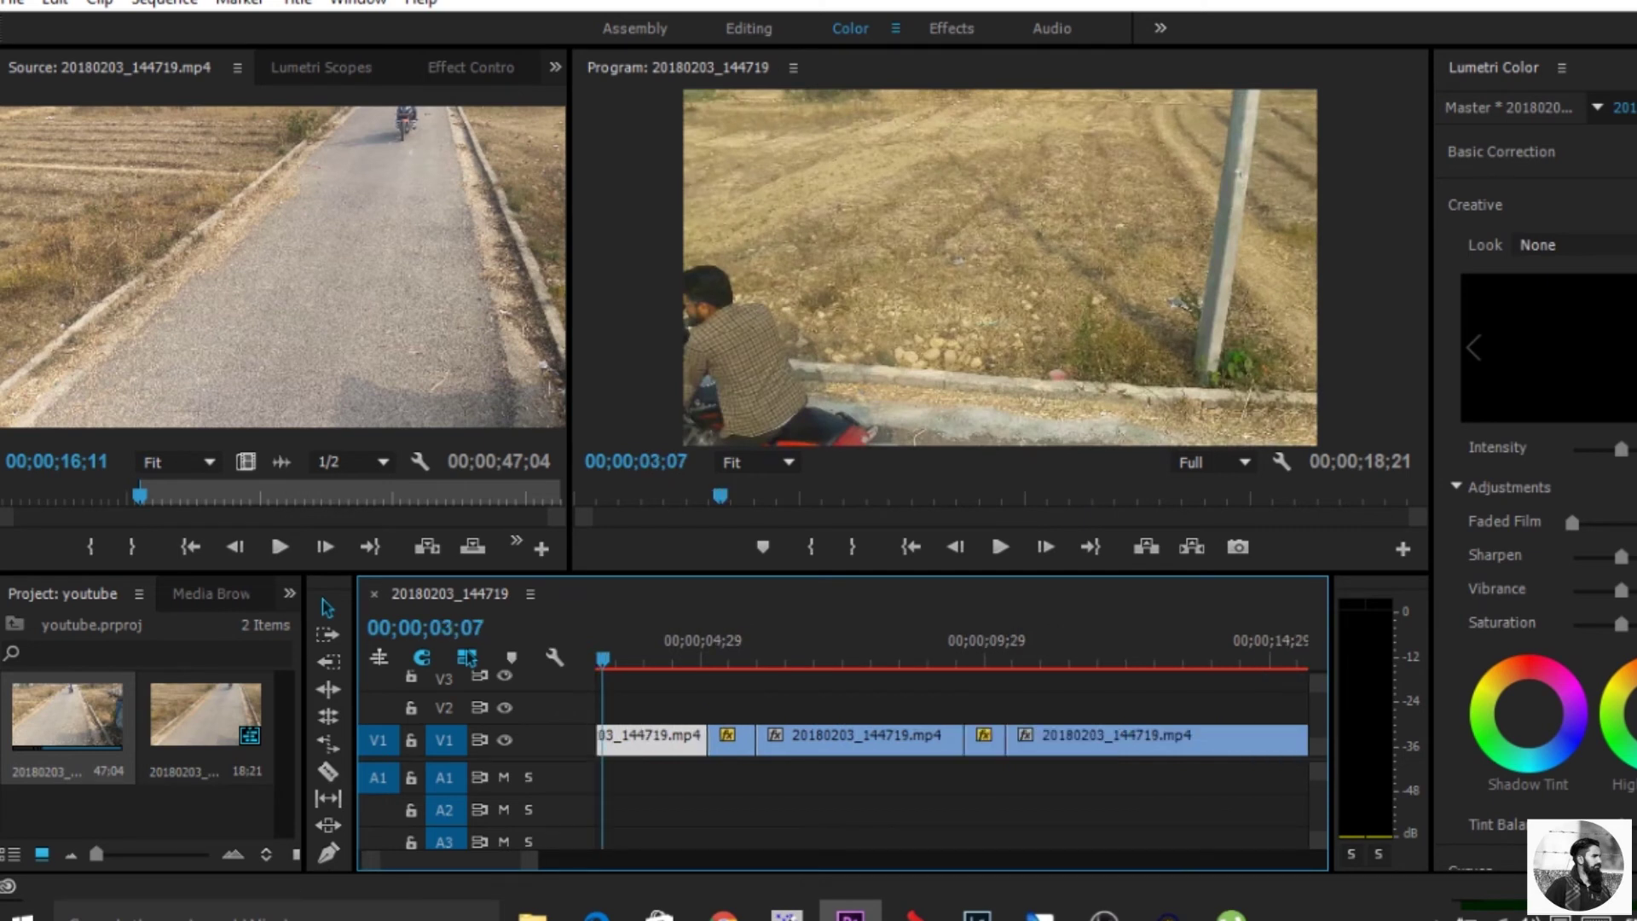
key("minus")
key("minus")
key("minus")
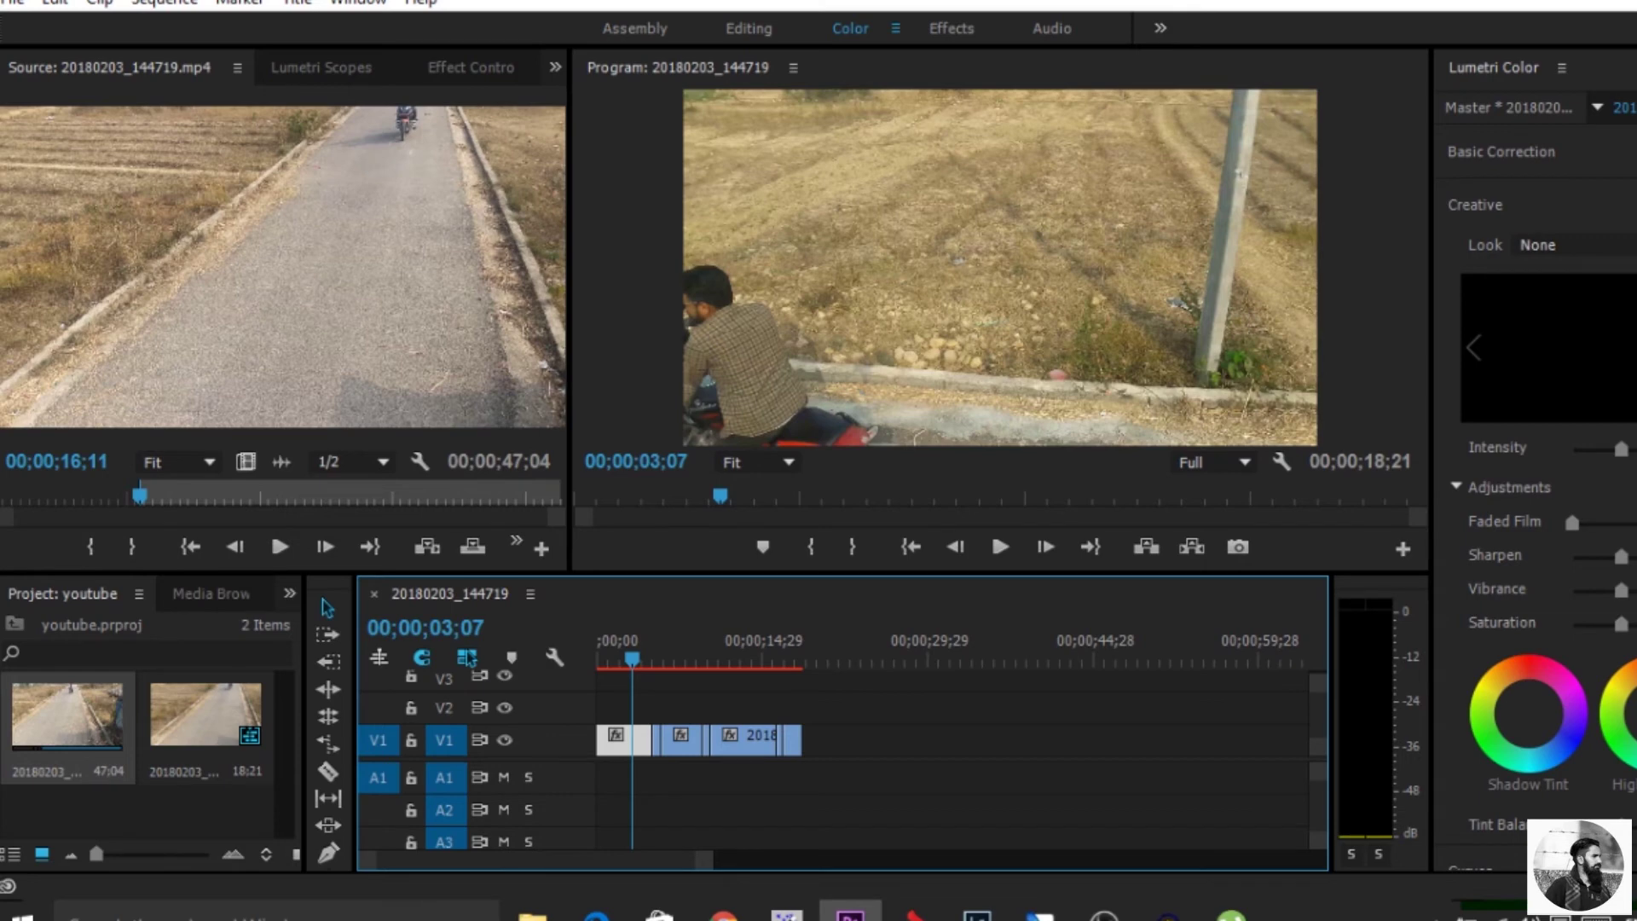
key("Home")
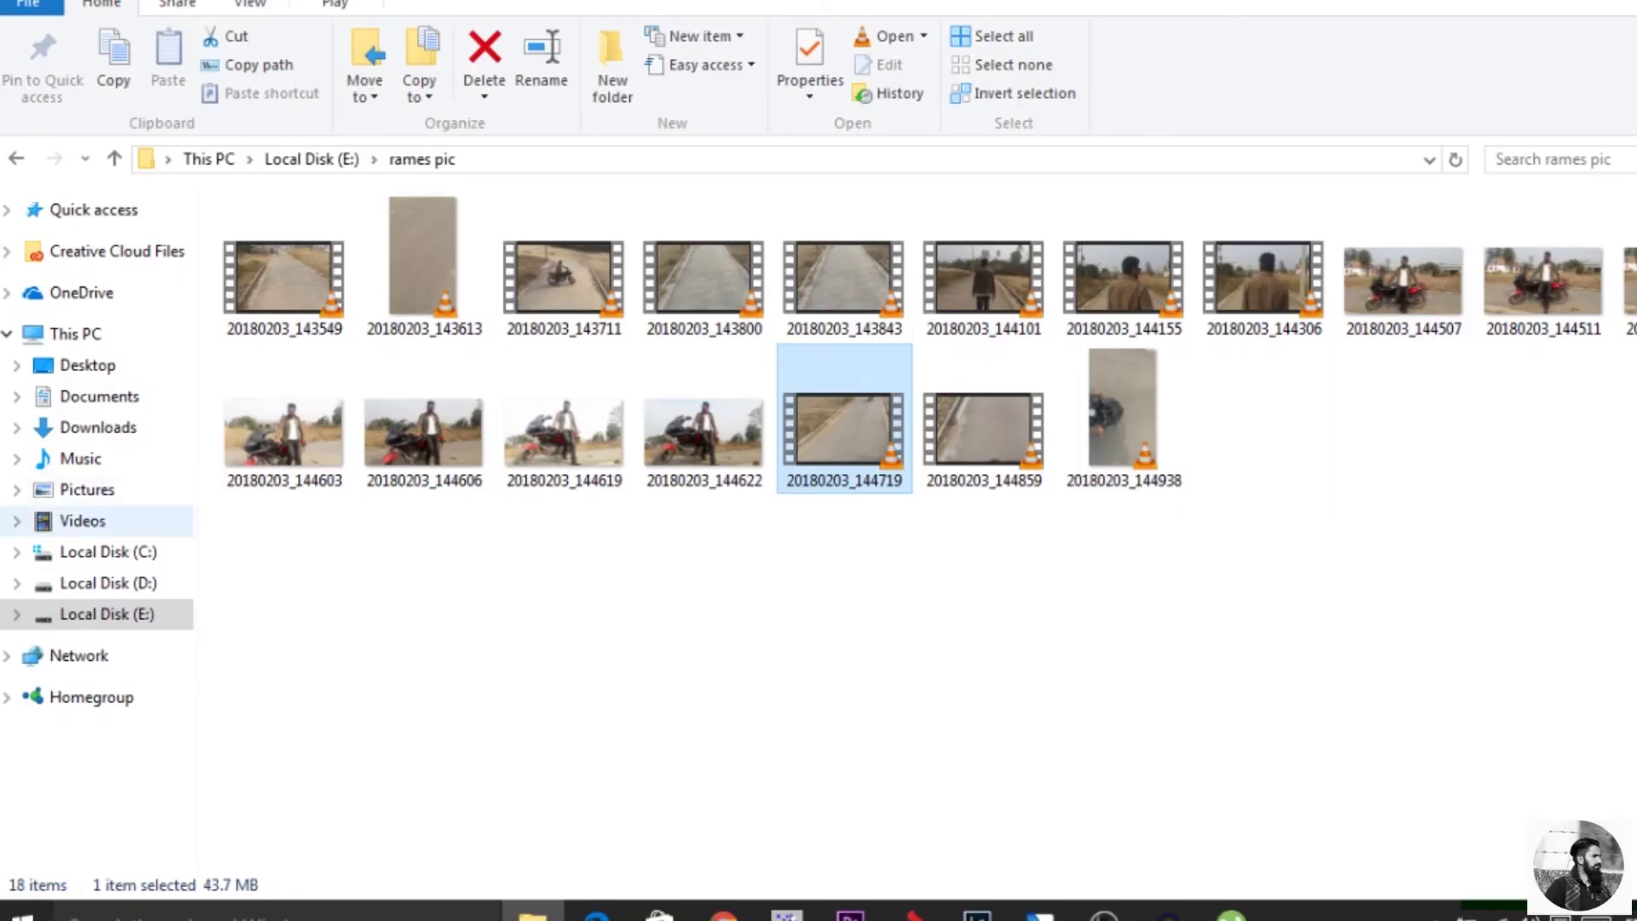
- Browse to E:\for youtube\v imp and select the Fredji - Happy Life track
left_click(108, 582)
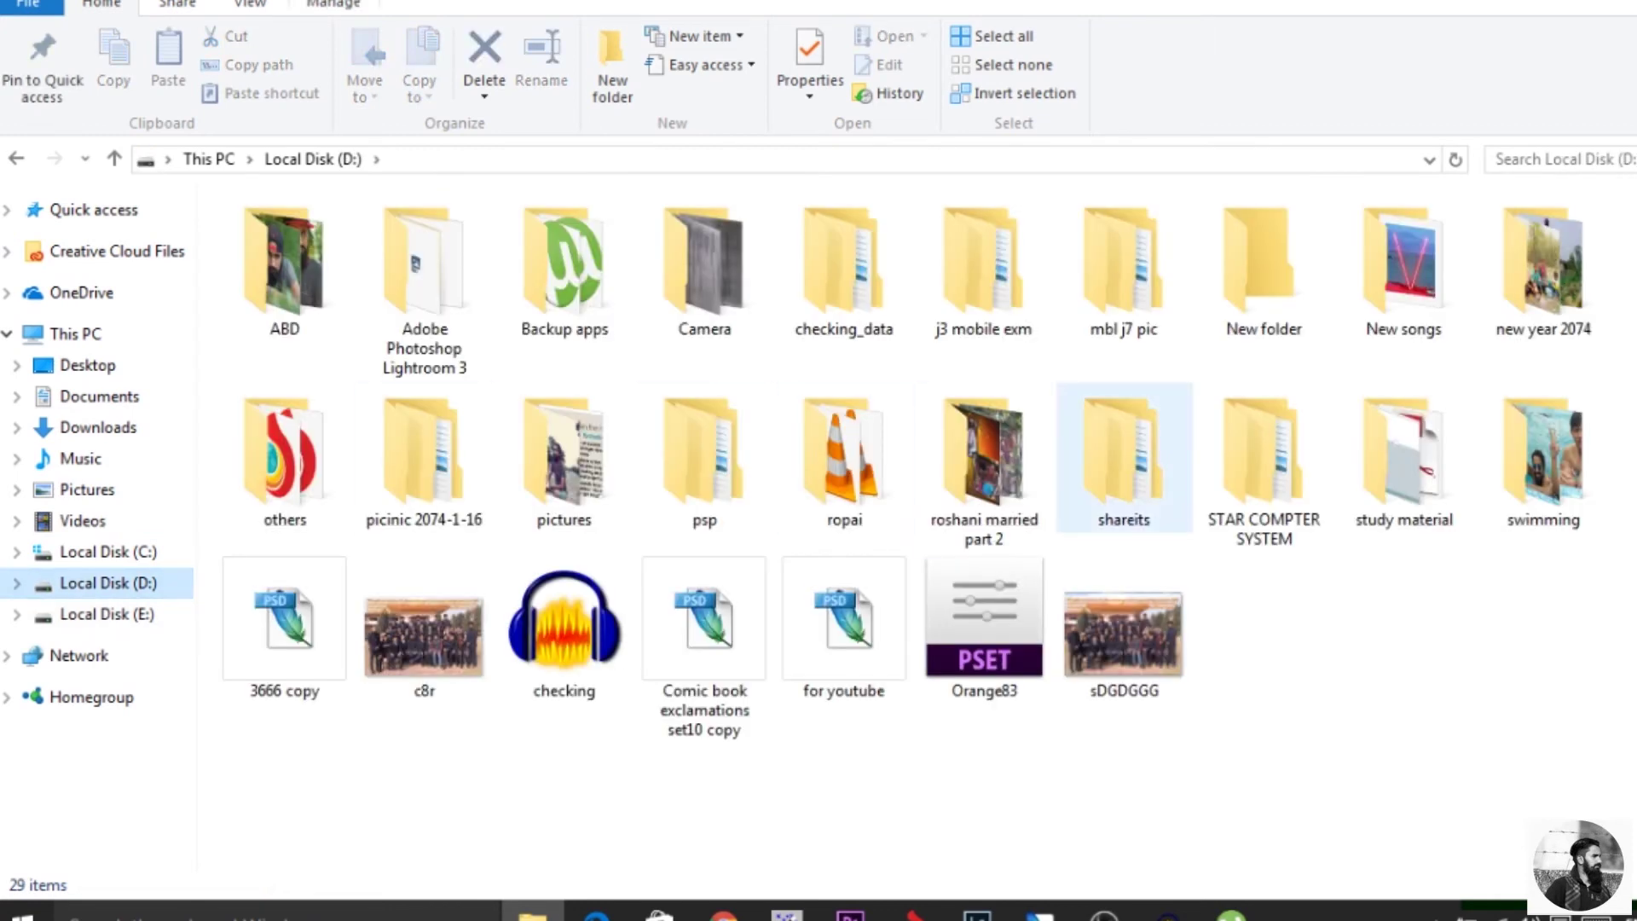
left_click(106, 614)
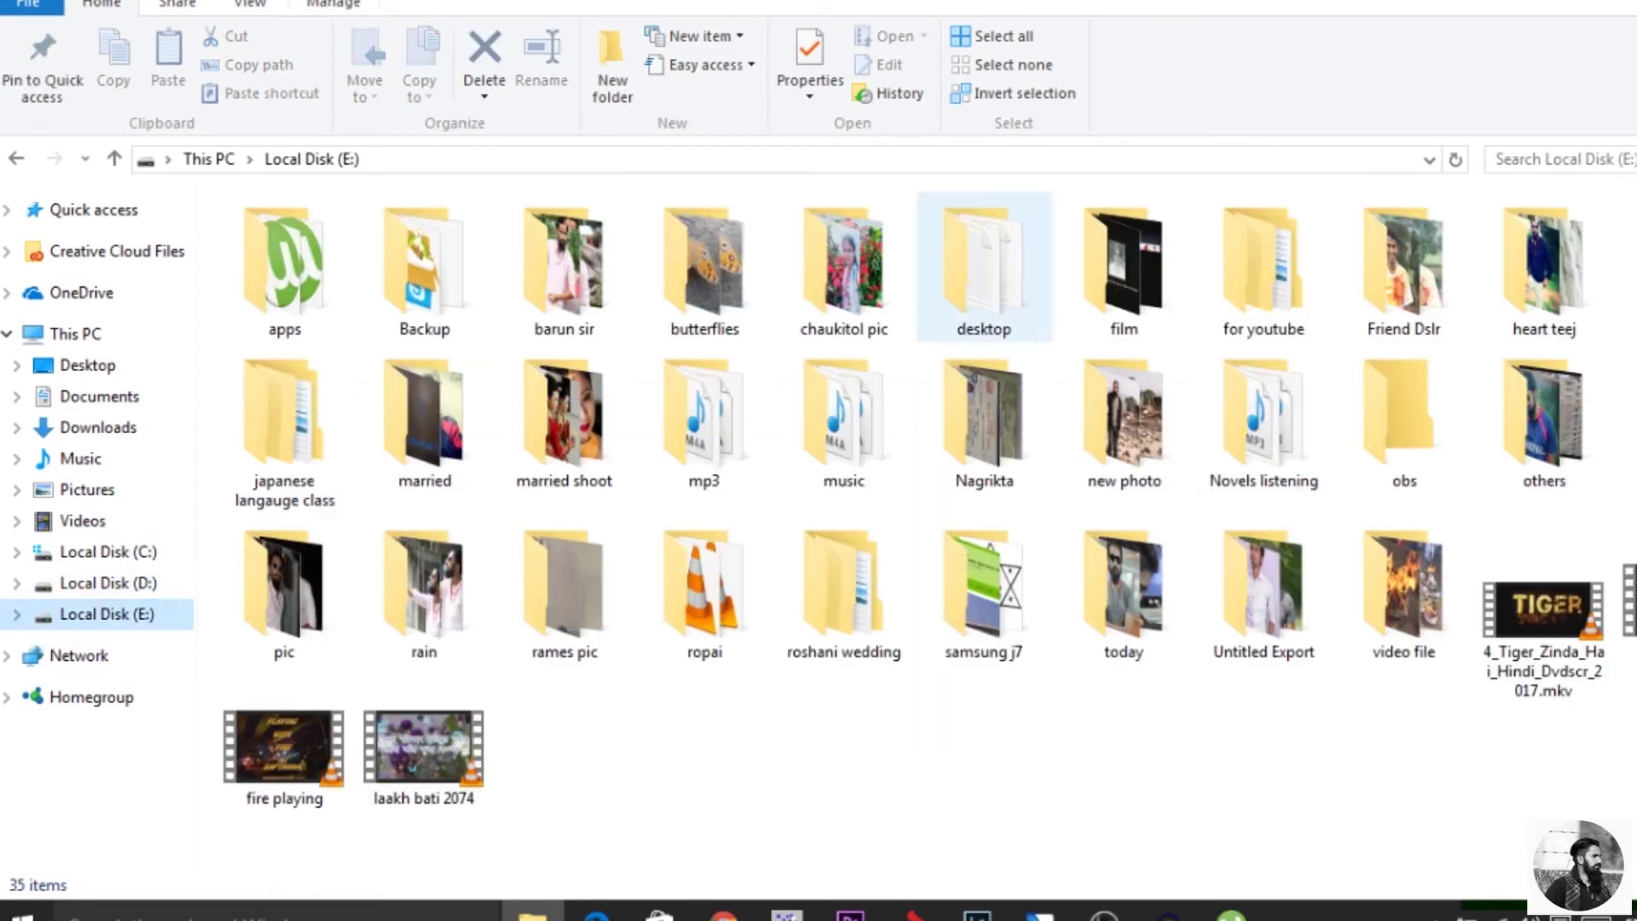
double_click(1264, 264)
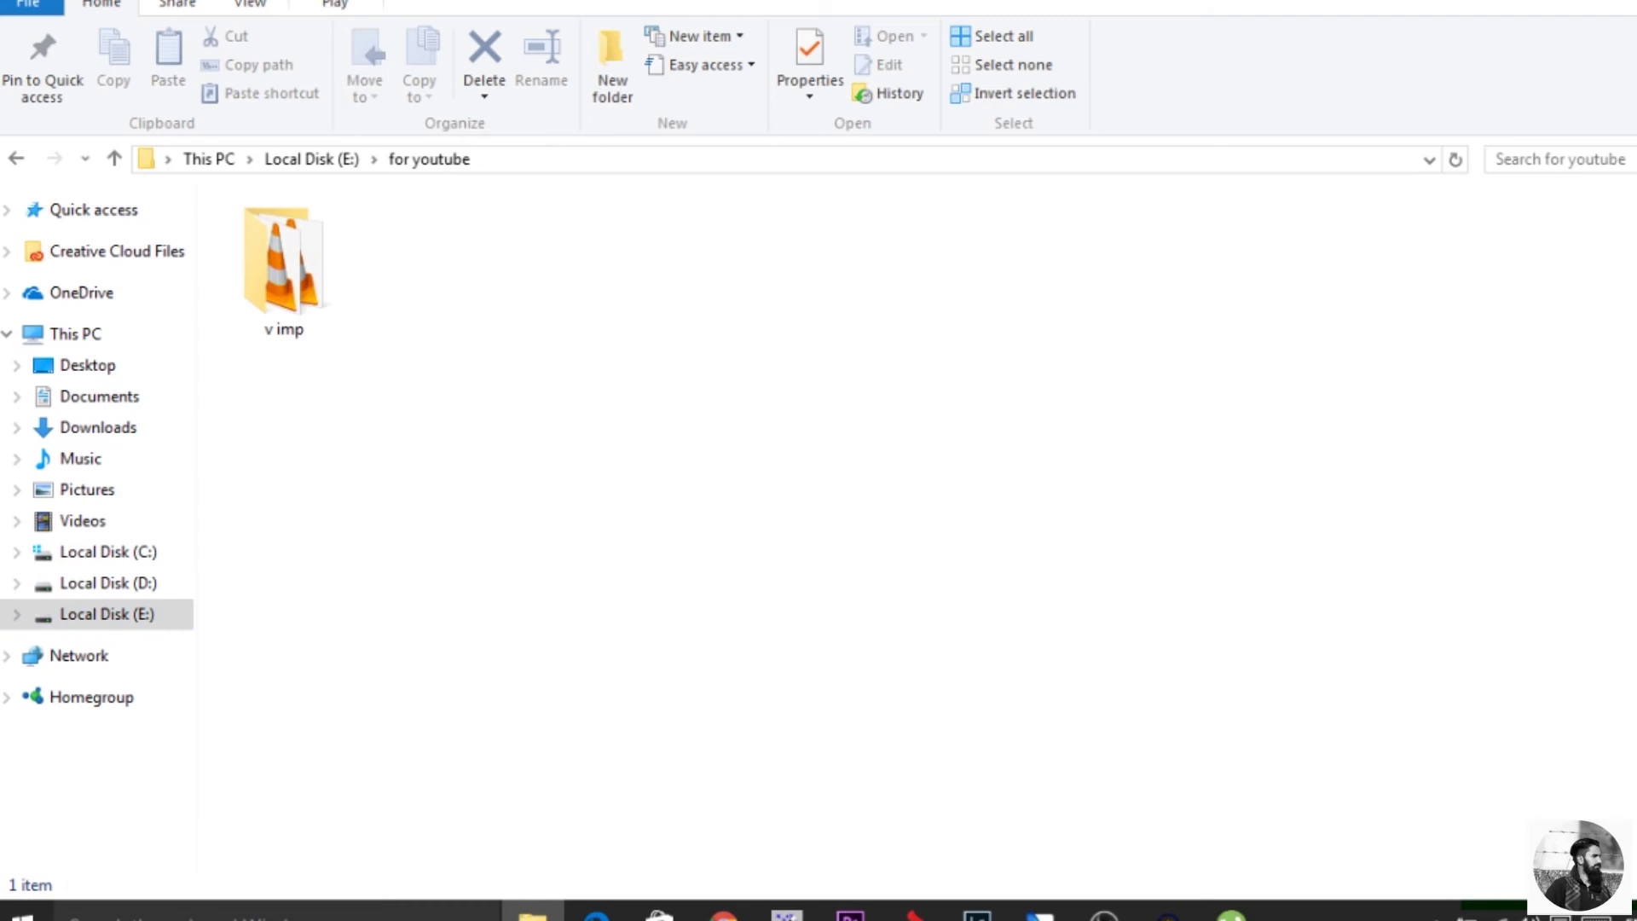
double_click(285, 264)
left_click(844, 282)
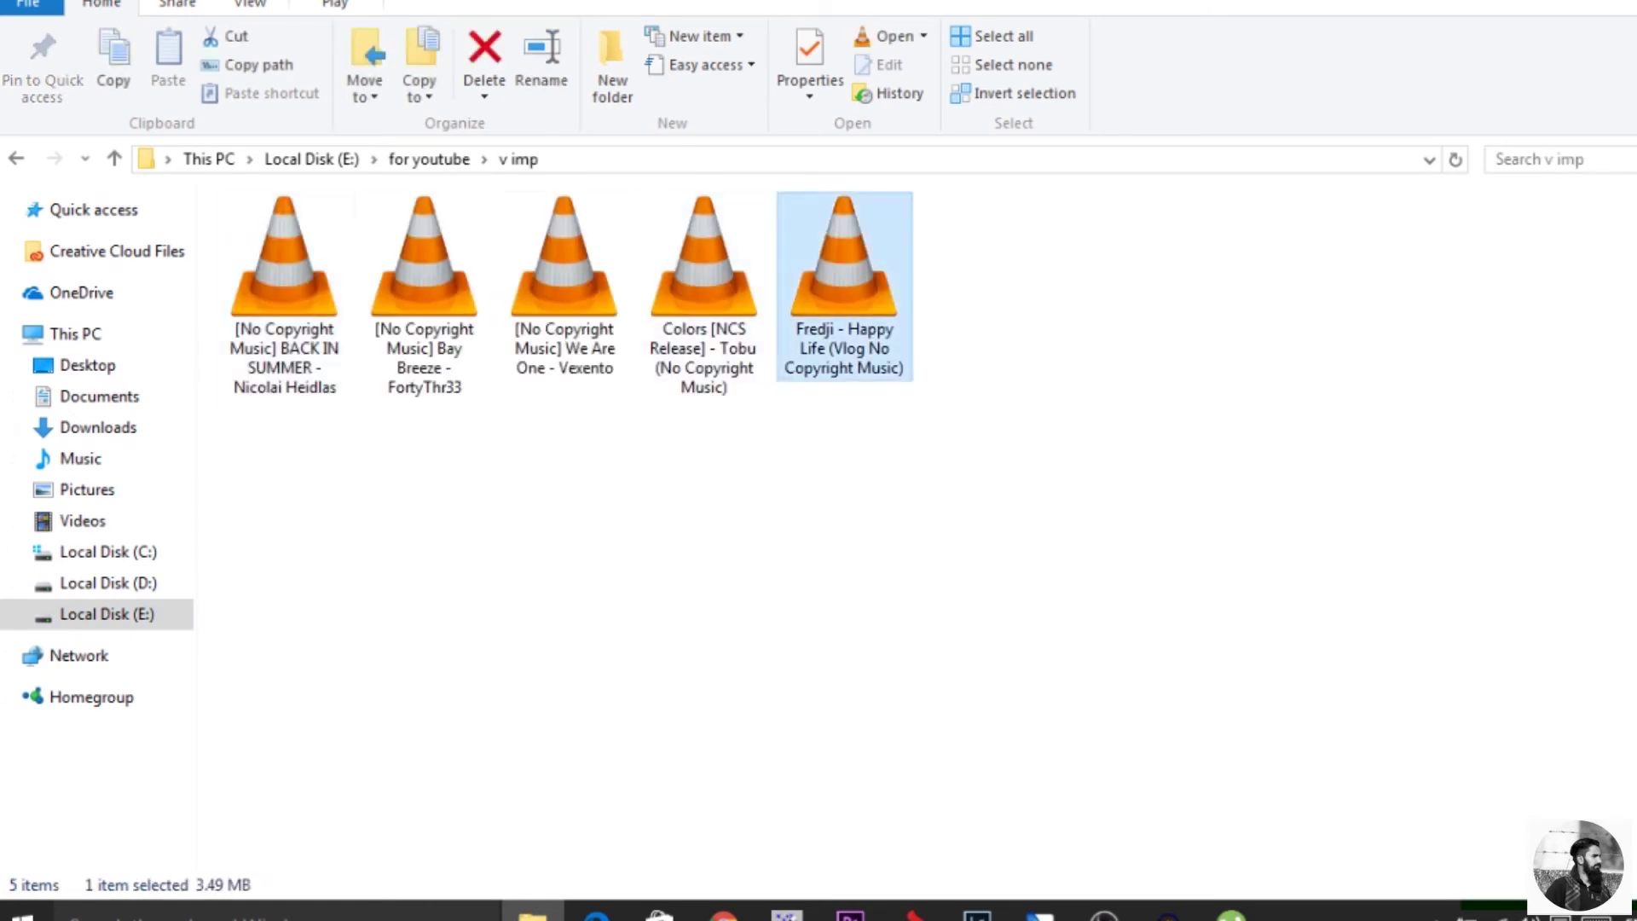
- Drag Fredji - Happy Life onto audio track A1 and play it with the footage
left_click_drag(844, 282, 598, 777)
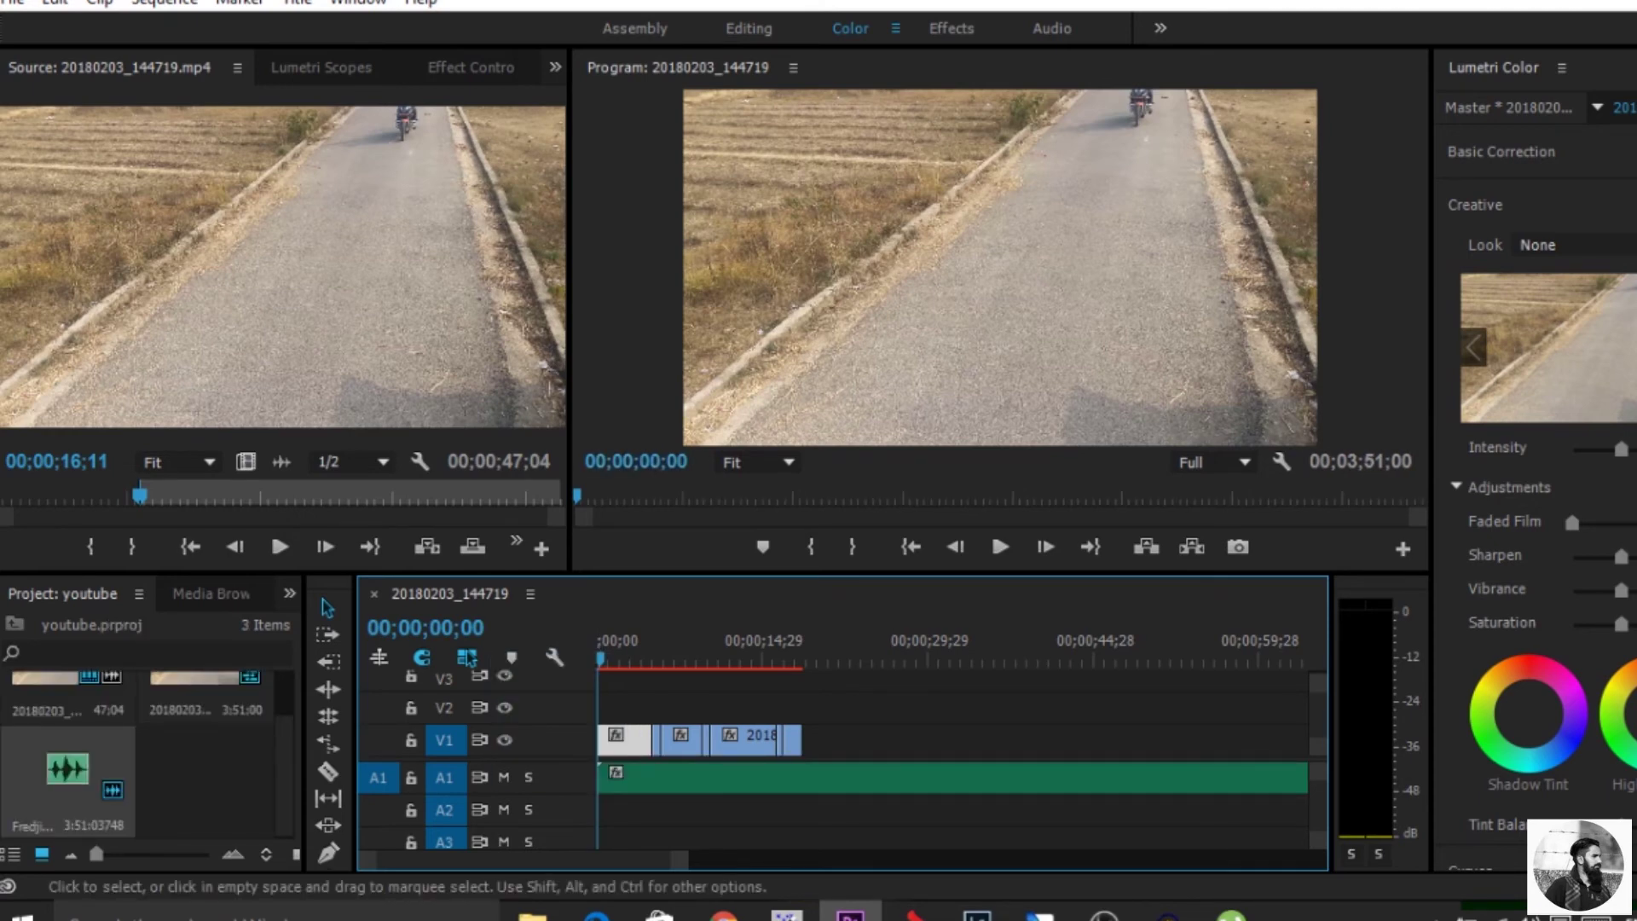
key("space")
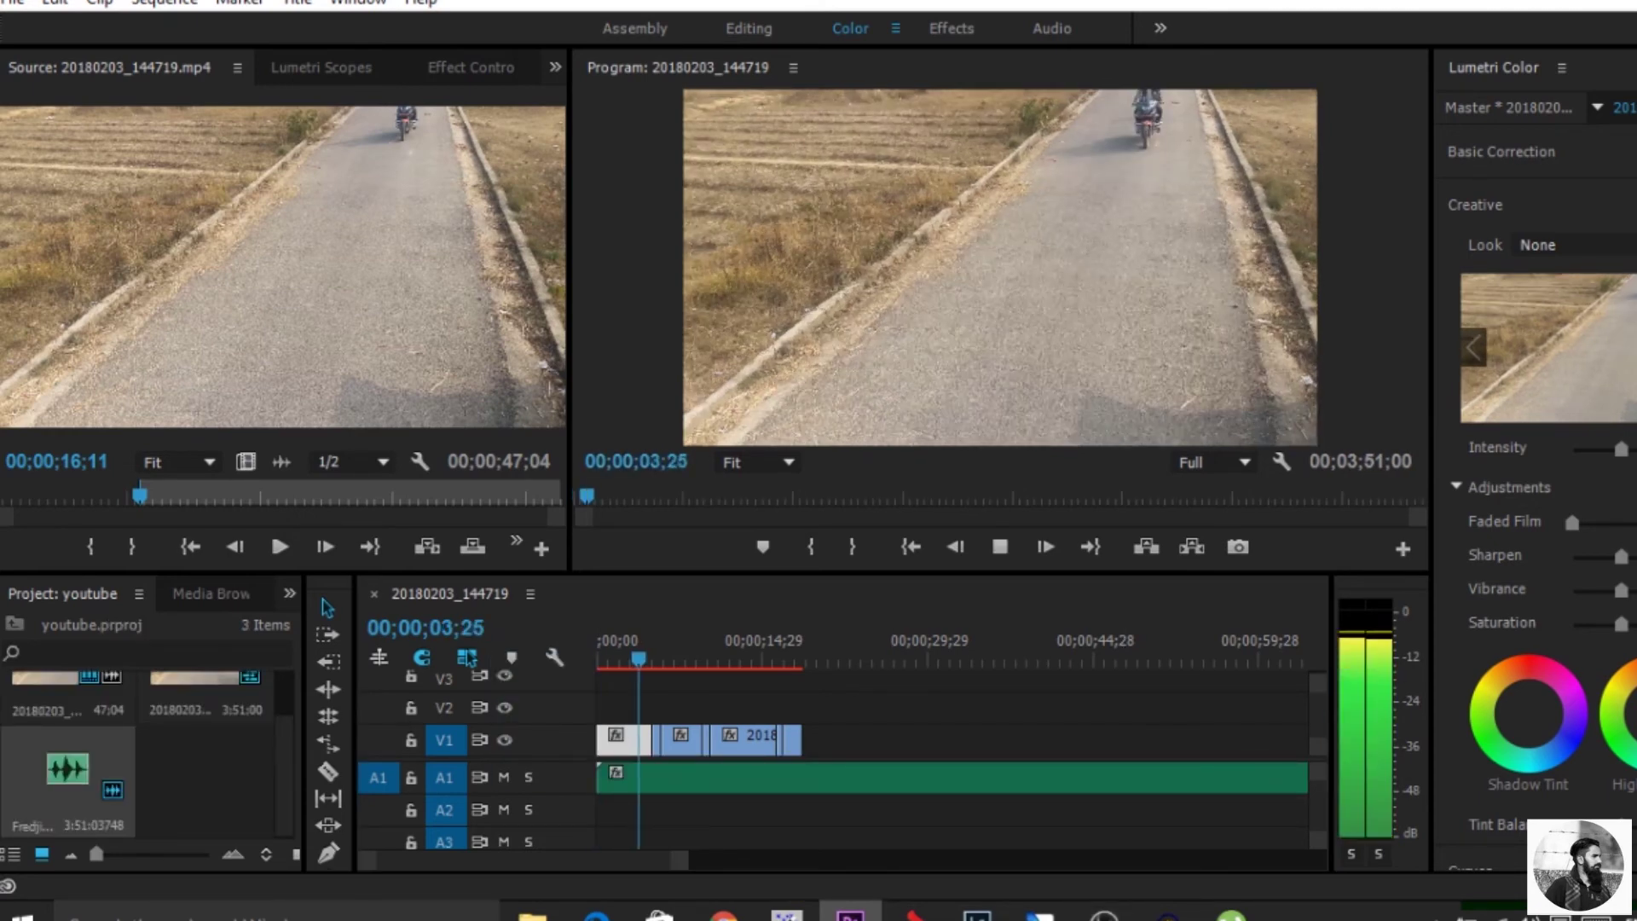